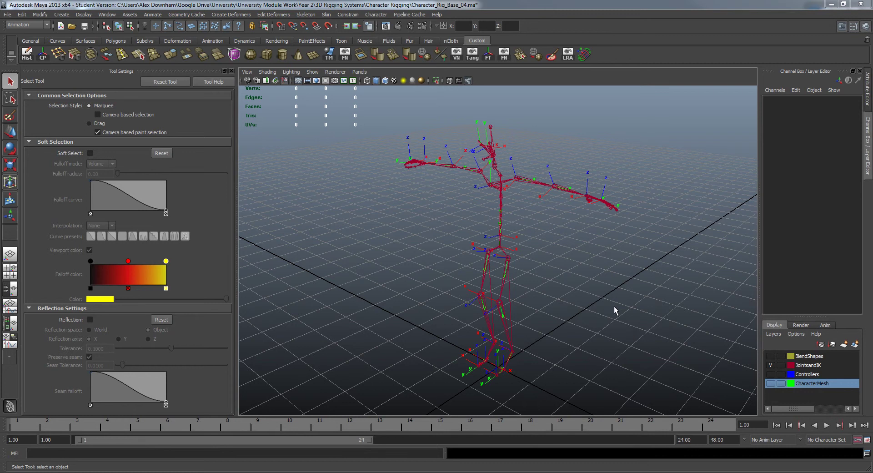
Examine the character's whole joint skeleton and its local rotation axes from several angles
middle_click_drag(615, 310, 598, 306, "alt")
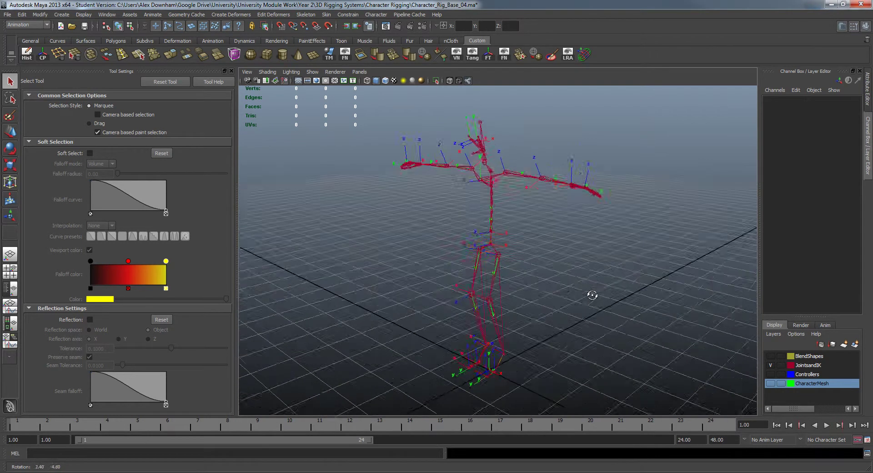
mouse_move(534, 259)
left_mouse_down("alt")
mouse_move(549, 246)
mouse_move(525, 258)
left_mouse_up("alt")
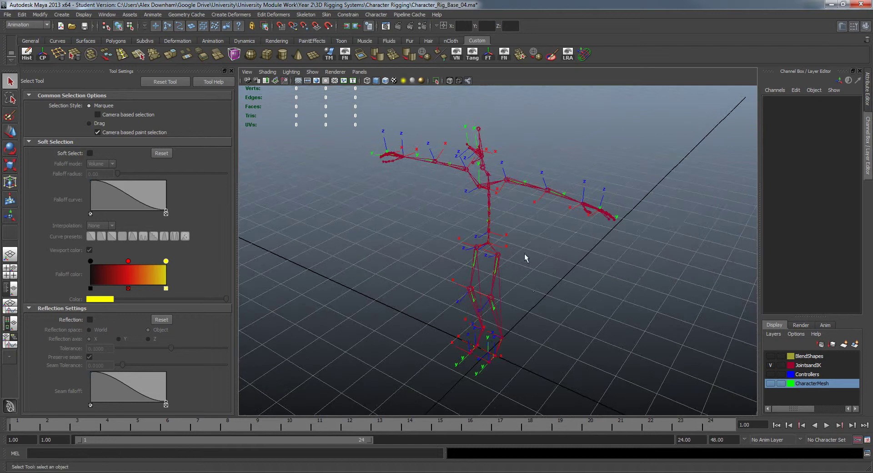
left_click_drag(537, 294, 576, 319, "alt")
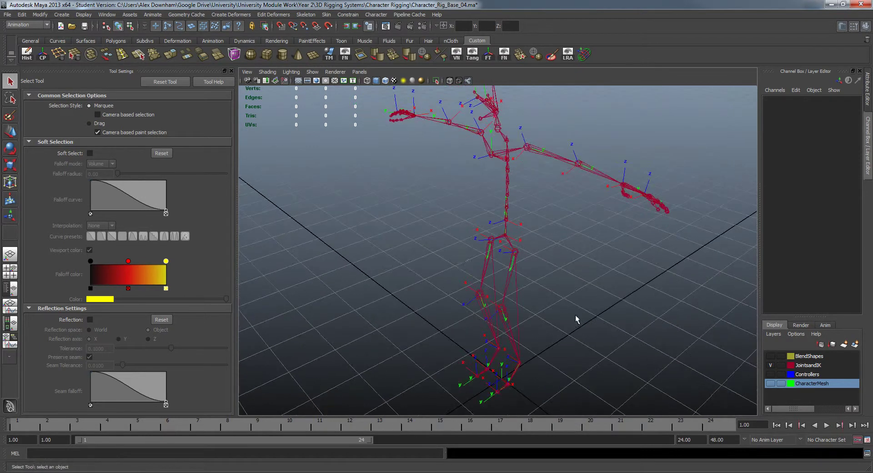
mouse_move(529, 285)
left_mouse_down("alt")
mouse_move(519, 314)
mouse_move(503, 302)
mouse_move(498, 252)
mouse_move(532, 304)
mouse_move(573, 294)
mouse_move(568, 284)
mouse_move(496, 282)
mouse_move(542, 291)
left_mouse_up("alt")
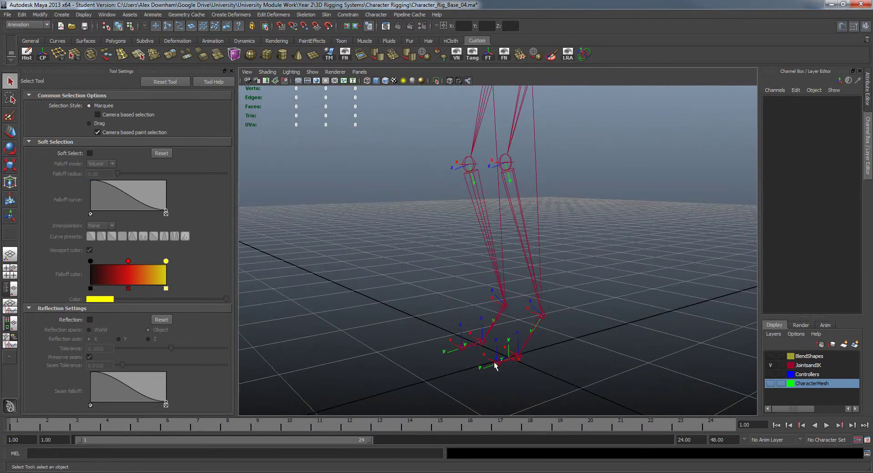
Examine the hip, knee, ankle and foot joints of both legs, including the orientation of their local axes
middle_click_drag(571, 226, 577, 262, "alt")
right_click_drag(577, 261, 551, 239, "alt")
left_click_drag(552, 239, 524, 247, "alt")
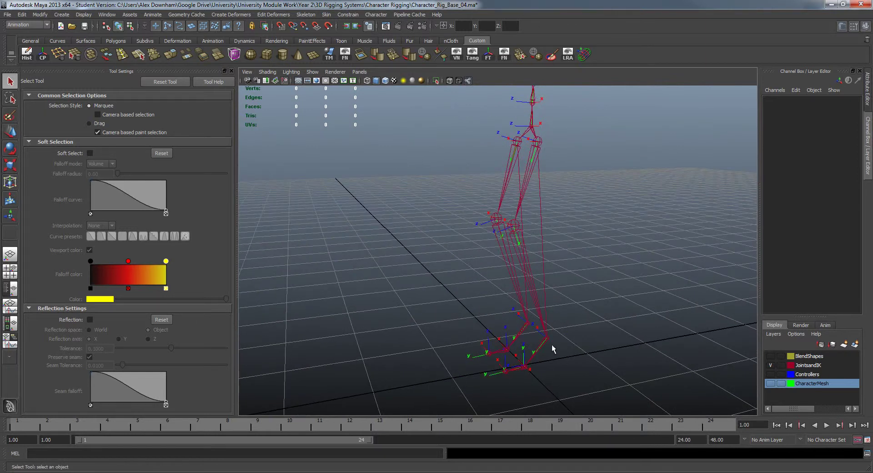
left_click_drag(553, 348, 594, 313, "alt")
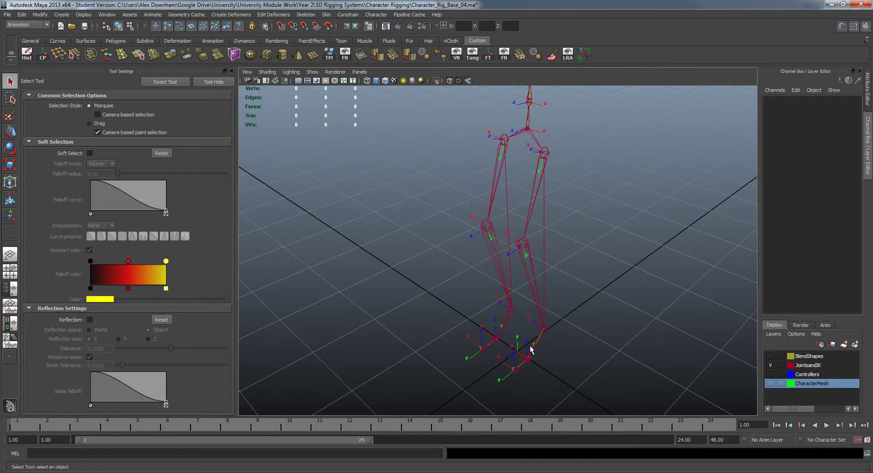
scroll(530, 349, "up", 5)
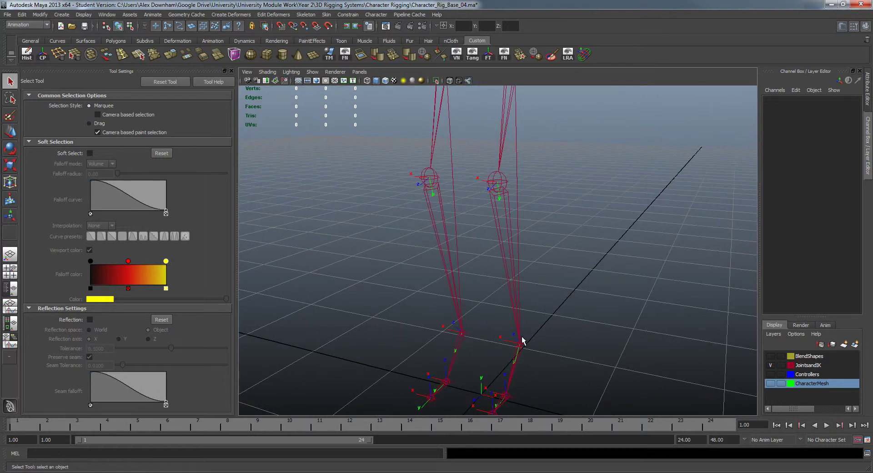
middle_click_drag(536, 257, 553, 357, "alt")
left_click_drag(554, 356, 528, 288, "alt")
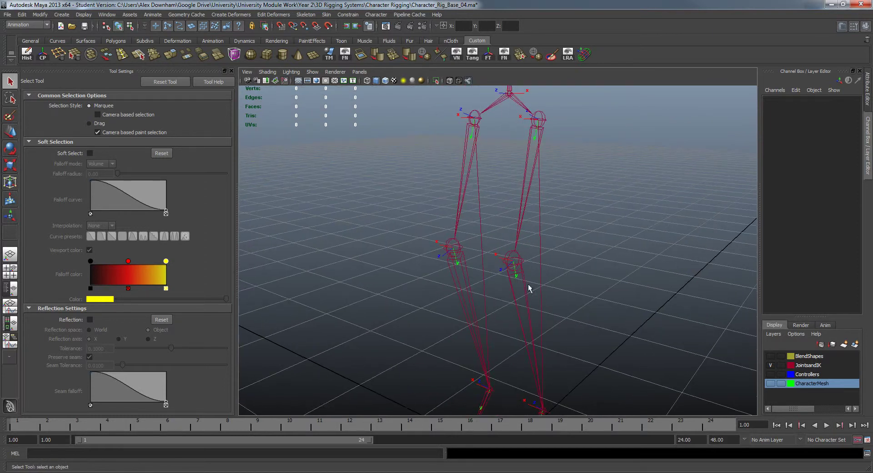
middle_click_drag(528, 288, 535, 342, "alt")
left_click_drag(535, 342, 529, 262, "alt")
middle_click_drag(529, 262, 533, 281, "alt")
left_click_drag(529, 370, 541, 308, "alt")
right_click_drag(542, 308, 622, 299, "alt")
left_click_drag(621, 299, 594, 327, "alt")
middle_click_drag(594, 328, 602, 303, "alt")
left_click_drag(602, 303, 549, 237, "alt")
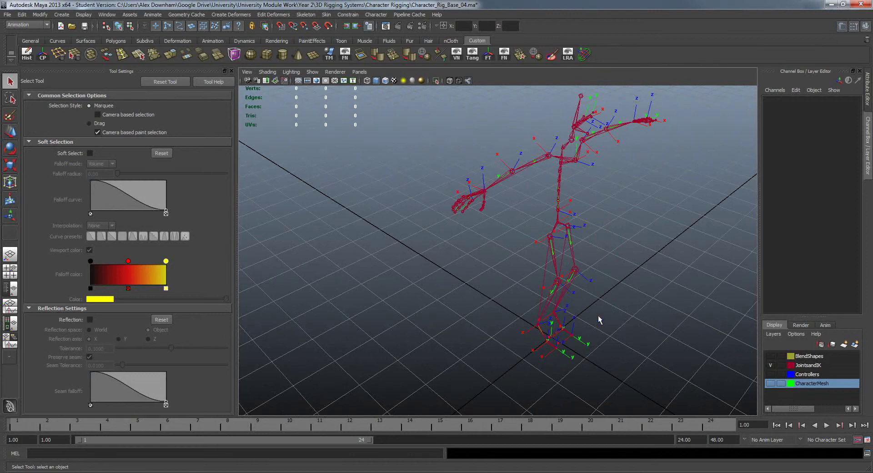
Examine one arm's joint chain from the clavicle through the shoulder, elbow and wrist to the hand
left_click_drag(537, 248, 698, 291, "alt")
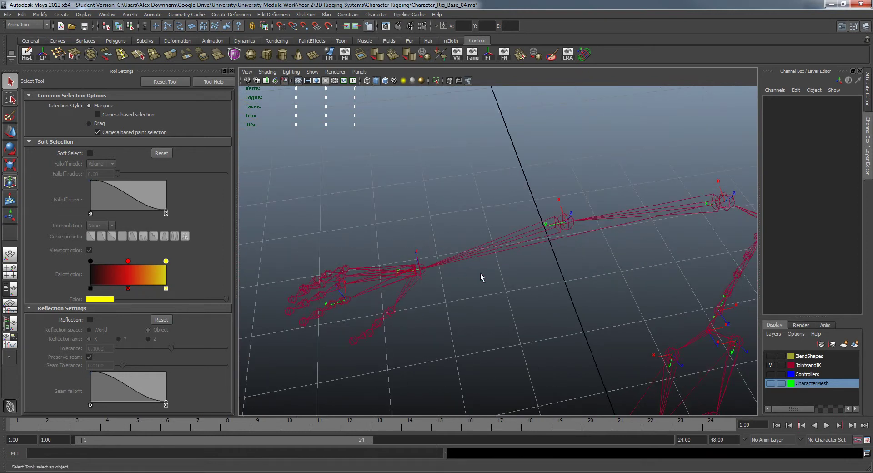
middle_click_drag(482, 278, 514, 236, "alt")
right_click_drag(514, 236, 612, 207, "alt")
middle_click_drag(523, 165, 498, 236, "alt")
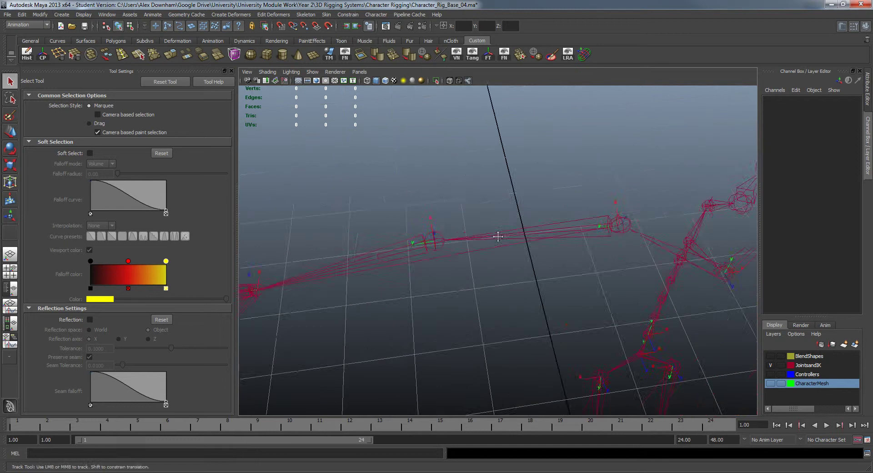
left_click_drag(498, 236, 464, 200, "alt")
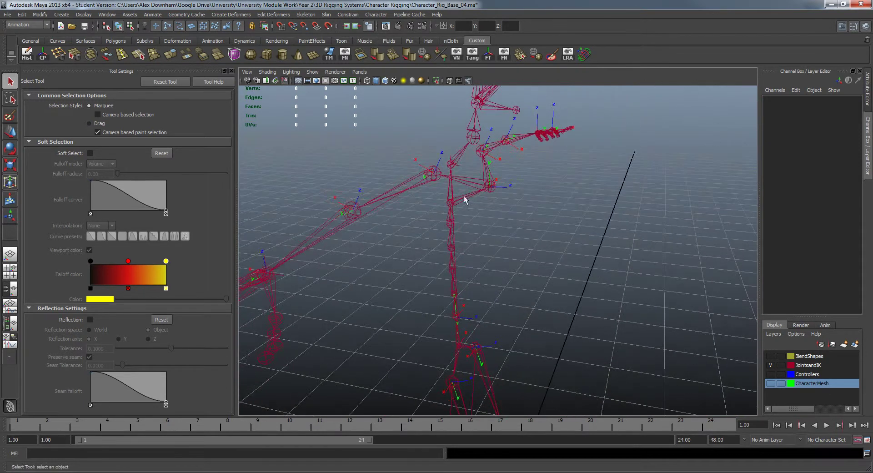
left_click_drag(394, 170, 483, 199, "alt")
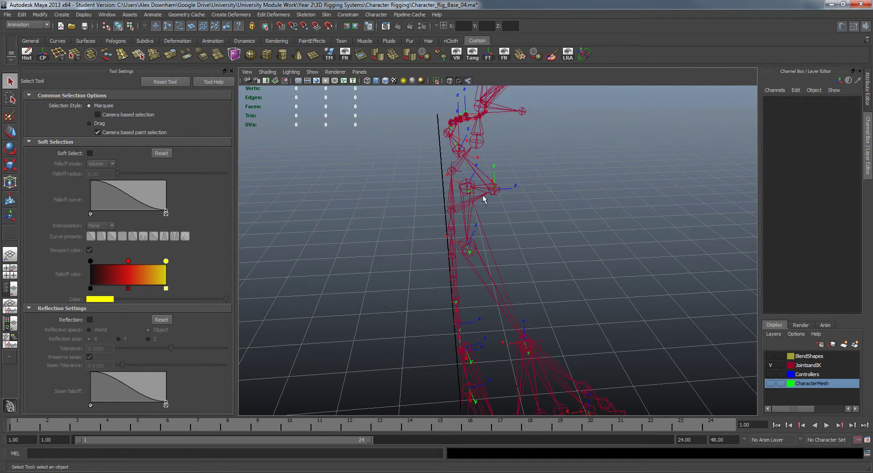
left_click_drag(570, 244, 593, 306, "alt")
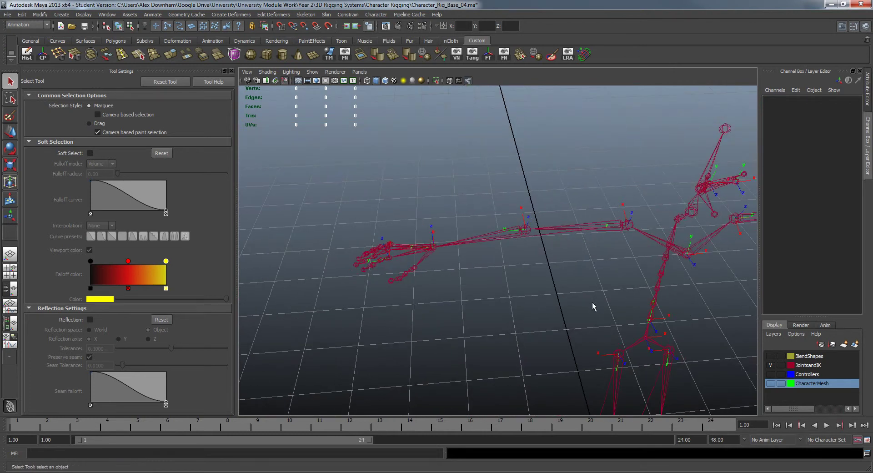
left_click_drag(585, 271, 504, 311, "alt")
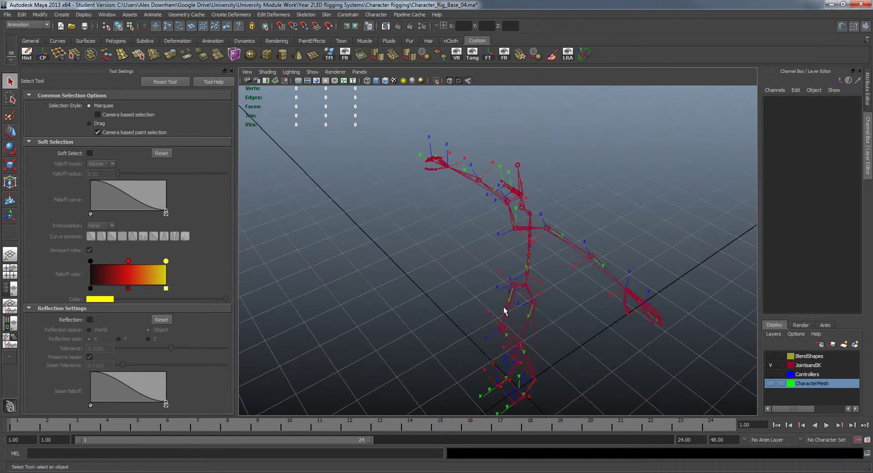
left_click_drag(505, 388, 592, 224, "alt")
right_click_drag(593, 224, 599, 290, "alt")
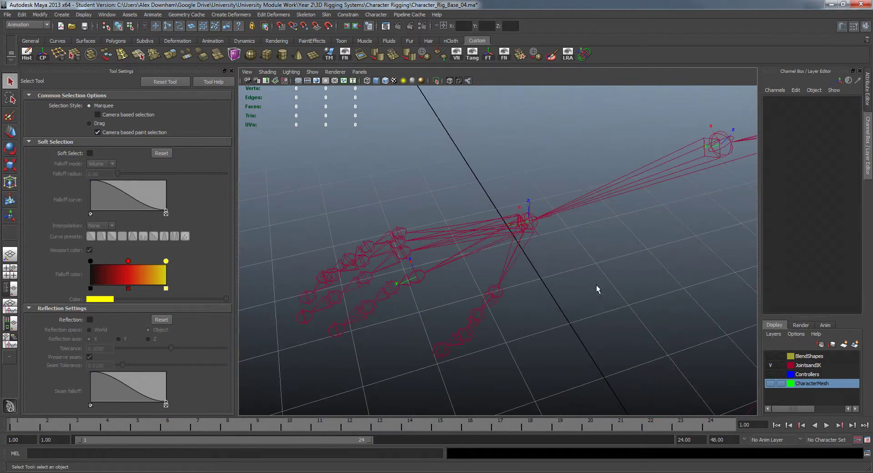
middle_click_drag(538, 265, 554, 265, "alt")
right_click_drag(554, 266, 589, 273, "alt")
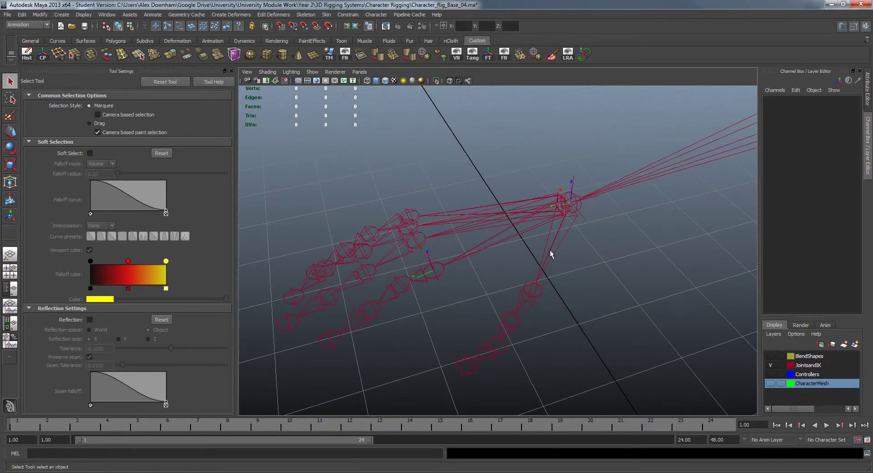
left_click_drag(542, 351, 567, 233, "alt")
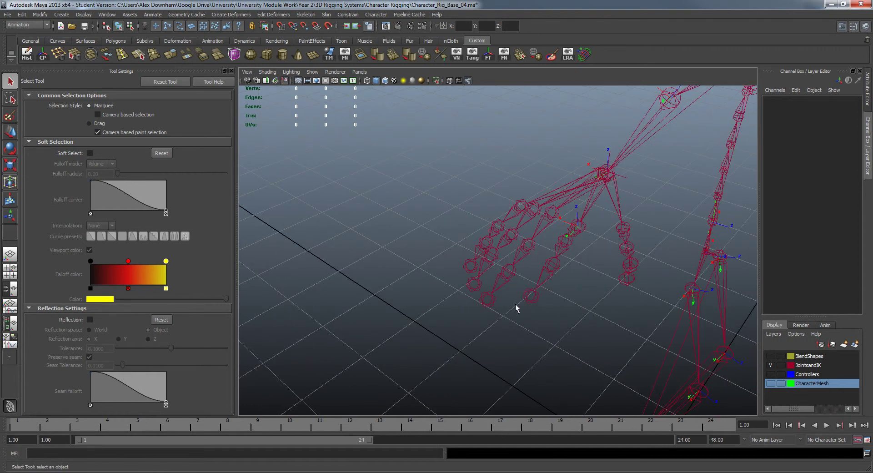
Inspect the individual finger and thumb joints of the hand up close
left_click(563, 249)
left_click(547, 282)
left_click(517, 322)
left_click(626, 247)
left_click(629, 264)
left_click(626, 279)
right_click_drag(624, 297, 549, 299, "alt")
left_click_drag(548, 301, 605, 295, "alt")
left_click(608, 312)
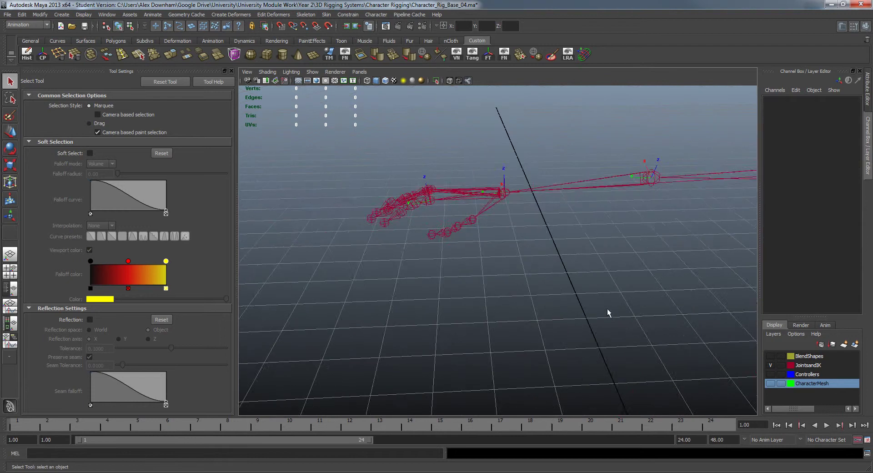
Compare the joint placement and local axes of both arms, ending with a review of the full skeleton
middle_click_drag(608, 312, 409, 325, "alt")
right_click_drag(626, 332, 500, 321, "alt")
mouse_move(500, 320)
left_mouse_down("alt")
mouse_move(449, 315)
mouse_move(491, 309)
left_mouse_up("alt")
right_click_drag(491, 309, 464, 291, "alt")
left_click_drag(463, 291, 589, 273, "alt")
middle_click_drag(589, 273, 543, 271, "alt")
right_click_drag(544, 271, 570, 296, "alt")
left_click_drag(570, 296, 581, 296, "alt")
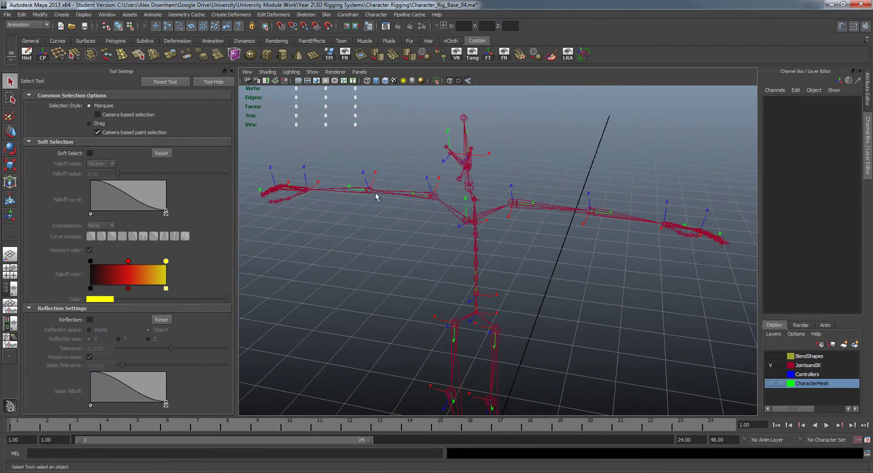
left_click_drag(618, 247, 563, 274, "alt")
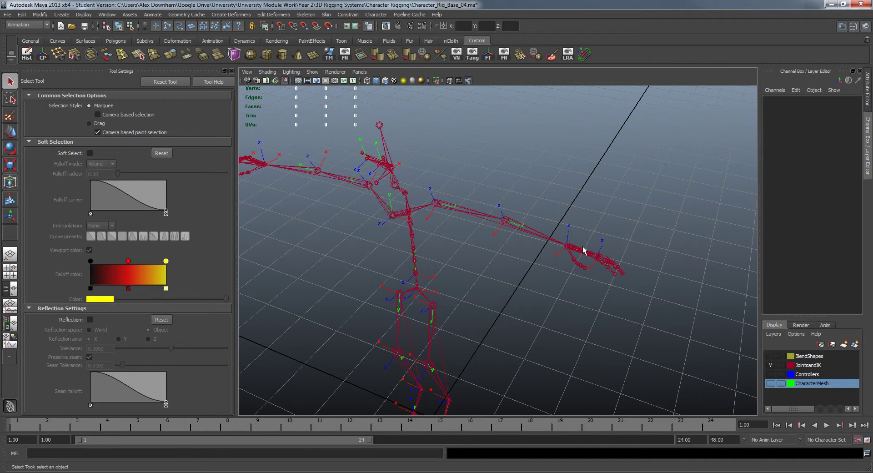
mouse_move(584, 249)
left_mouse_down("alt")
mouse_move(491, 249)
mouse_move(620, 234)
mouse_move(596, 241)
left_mouse_up("alt")
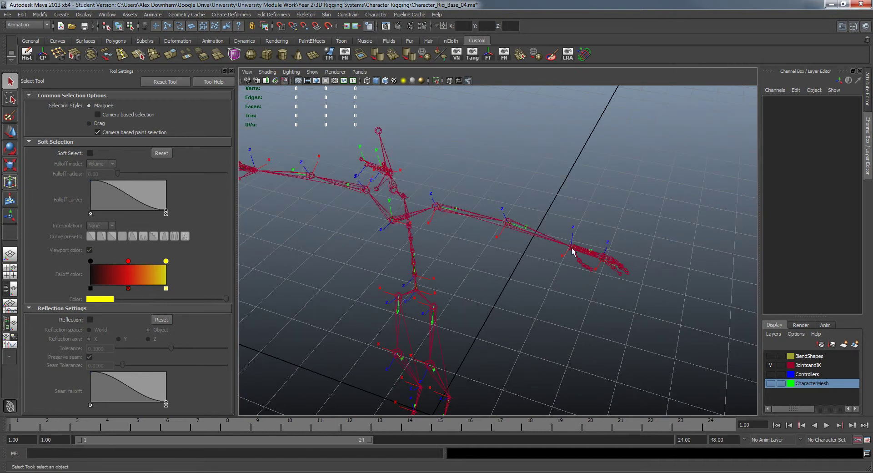
left_click_drag(572, 252, 575, 246, "alt")
right_click_drag(575, 246, 584, 261, "alt")
left_click_drag(585, 261, 592, 251, "alt")
right_click_drag(592, 252, 645, 264, "alt")
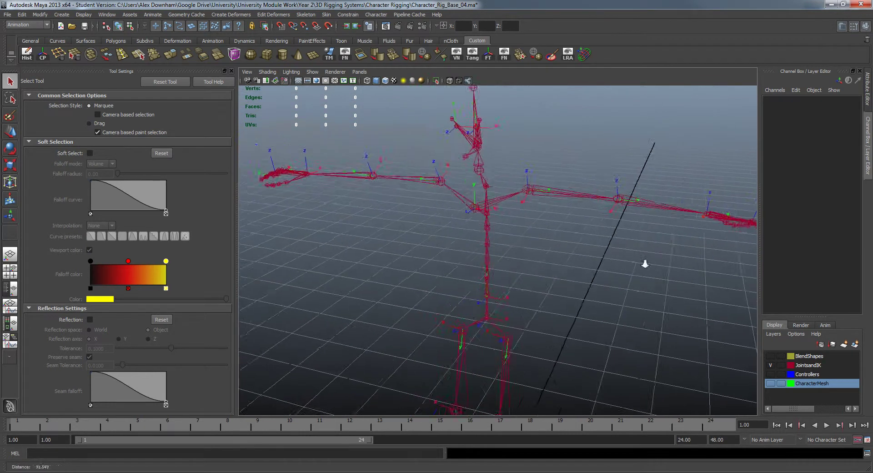
left_click_drag(645, 263, 486, 371, "alt")
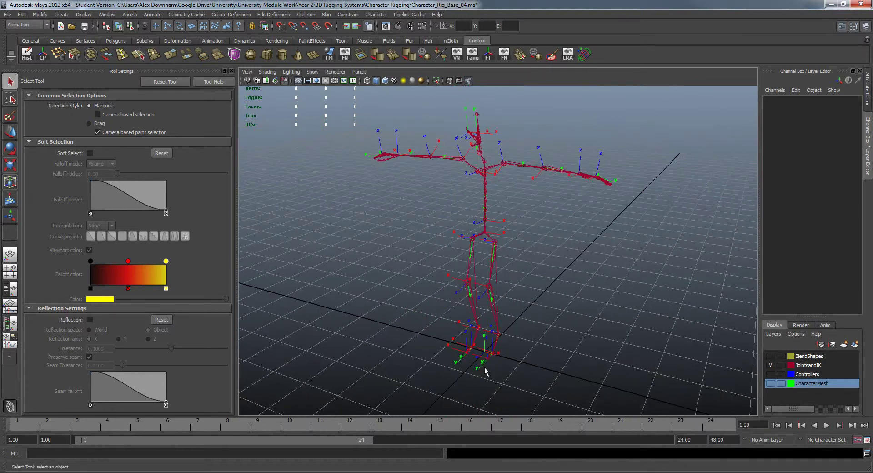
left_click_drag(529, 336, 502, 342, "alt")
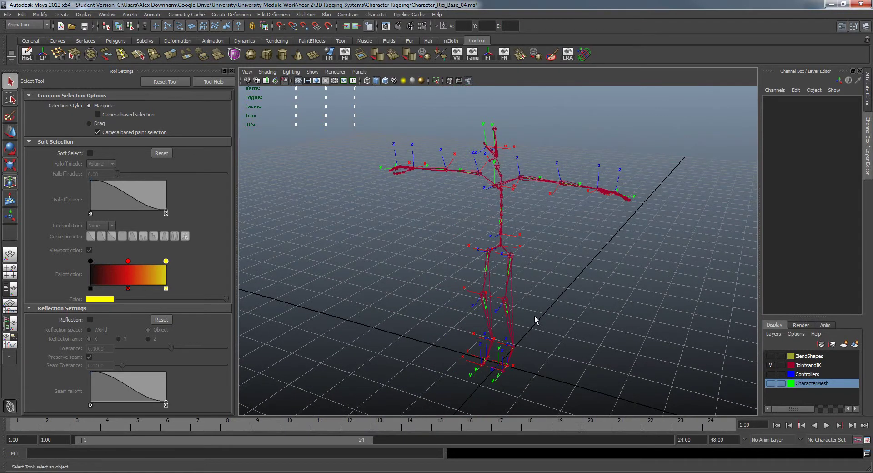
Inspect the Spine_Seventh, Spine_Sixth and Root joints by selecting each in turn with the Move tool, then clear the selection
right_click_drag(601, 233, 653, 198, "alt")
left_click_drag(679, 146, 572, 241, "alt")
right_click_drag(571, 241, 569, 253, "alt")
left_click_drag(568, 253, 544, 253, "alt")
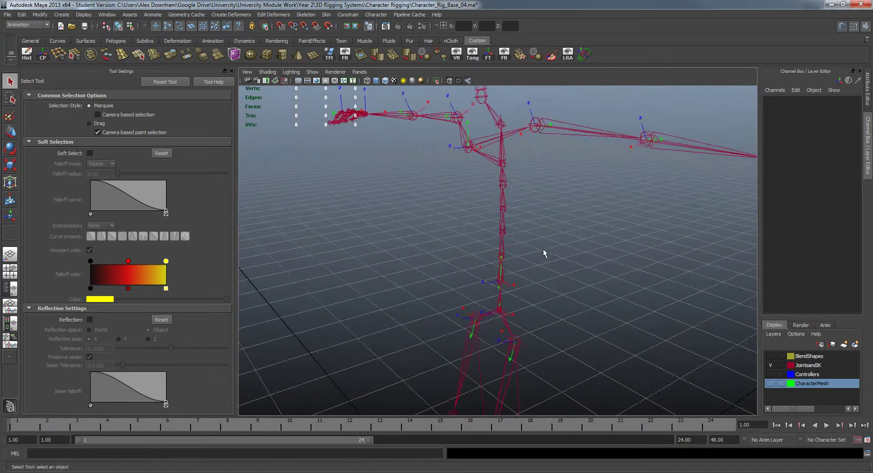
right_click_drag(544, 253, 607, 326, "alt")
left_click_drag(555, 296, 531, 135, "alt")
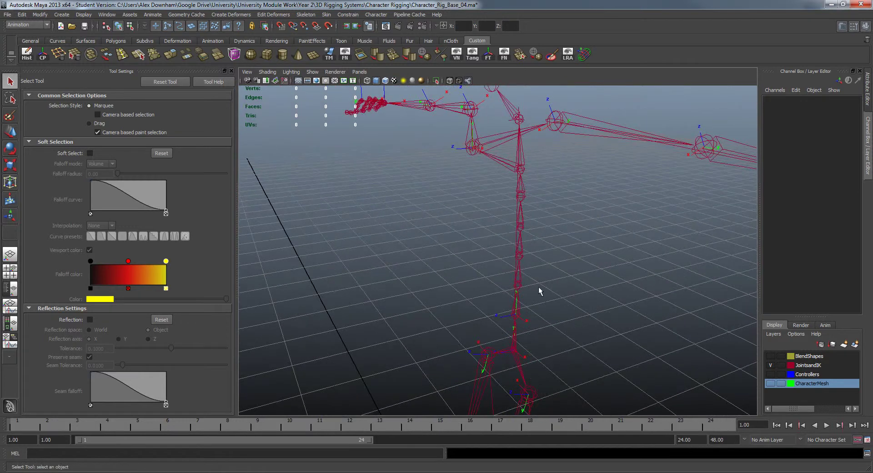
left_click(518, 120)
key("w")
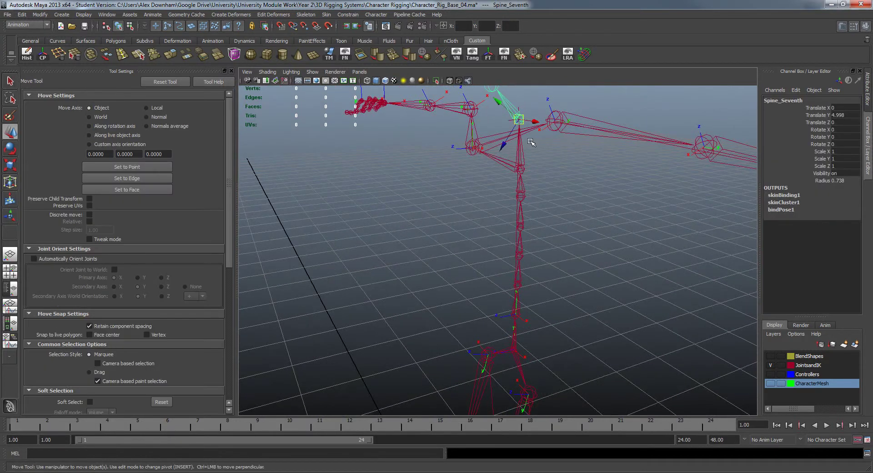
left_click(525, 175)
left_click(523, 170)
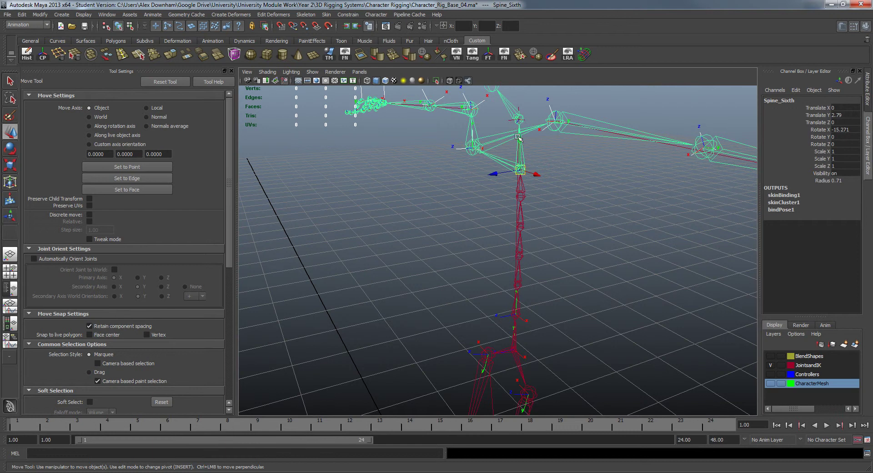
left_click(519, 350)
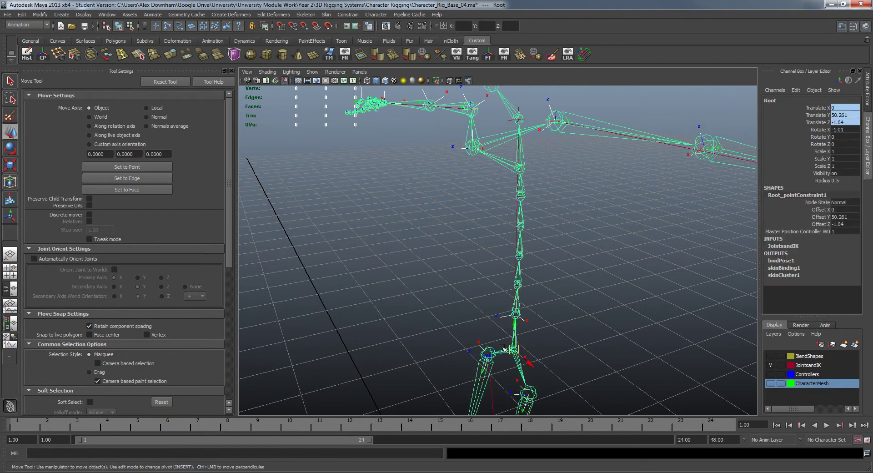
left_click_drag(504, 348, 518, 352, "alt")
left_click(550, 314)
Examine how the spine chain connects to the clavicles, arms and hips from above, the front and the side
scroll(550, 314, "down", 4)
left_click_drag(550, 314, 530, 285, "alt")
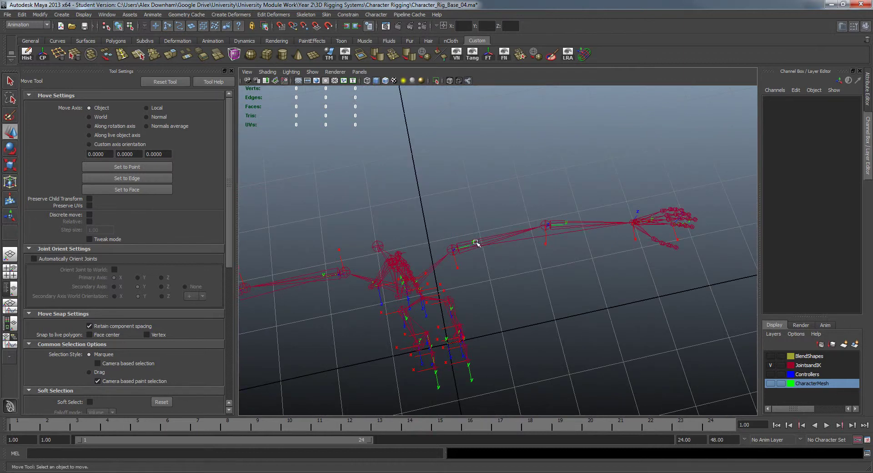
left_click_drag(605, 236, 538, 317, "alt")
scroll(547, 269, "down", 3)
right_click_drag(538, 318, 546, 293, "alt")
left_click_drag(546, 294, 620, 308, "alt")
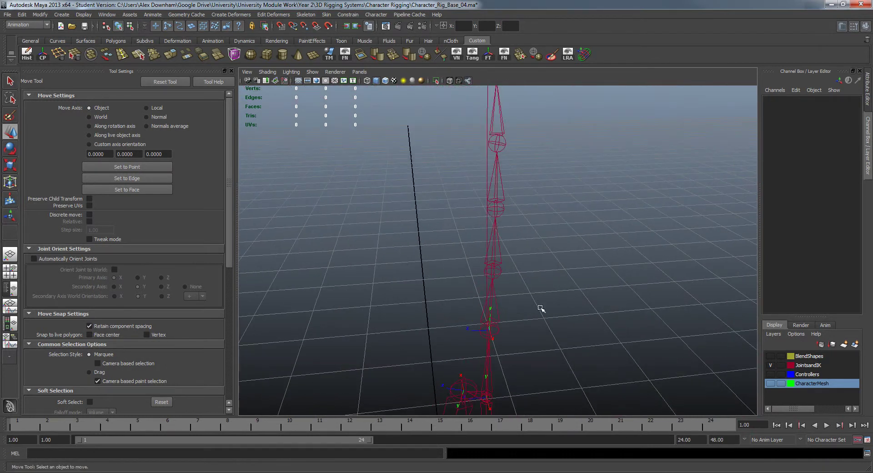
left_click_drag(540, 308, 508, 254, "alt")
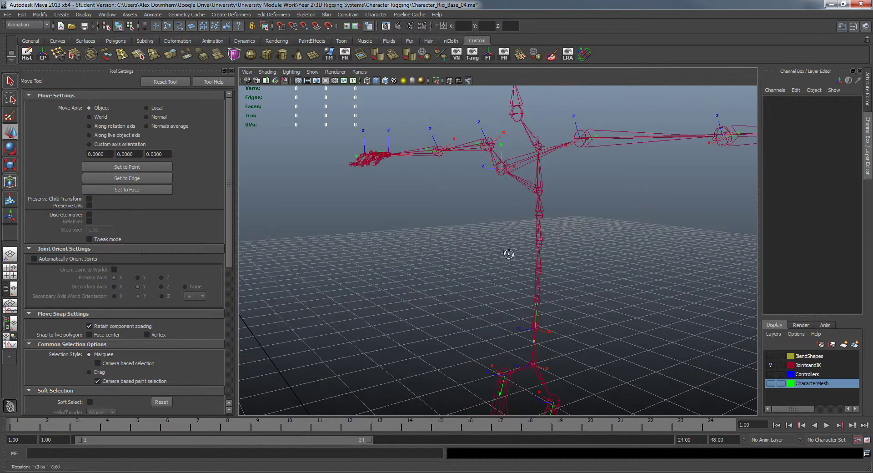
left_click_drag(537, 220, 496, 209, "alt")
left_click(528, 228)
left_click(526, 227)
left_click_drag(479, 273, 522, 317, "alt")
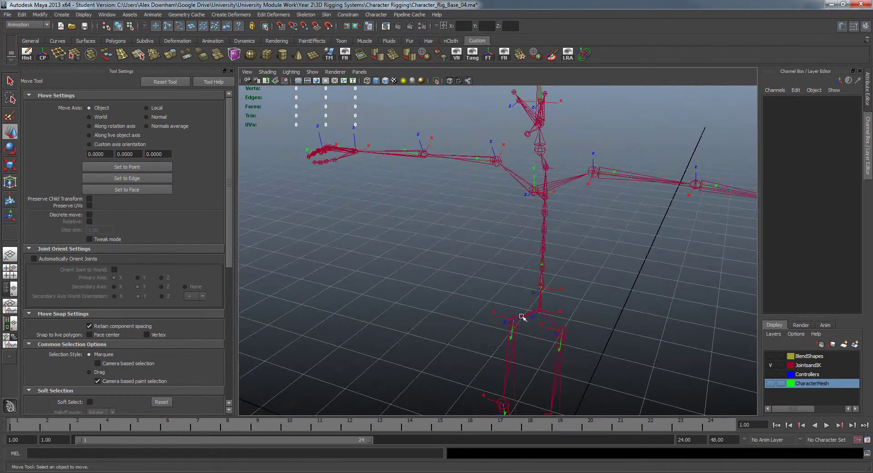
left_click_drag(586, 244, 452, 285, "alt")
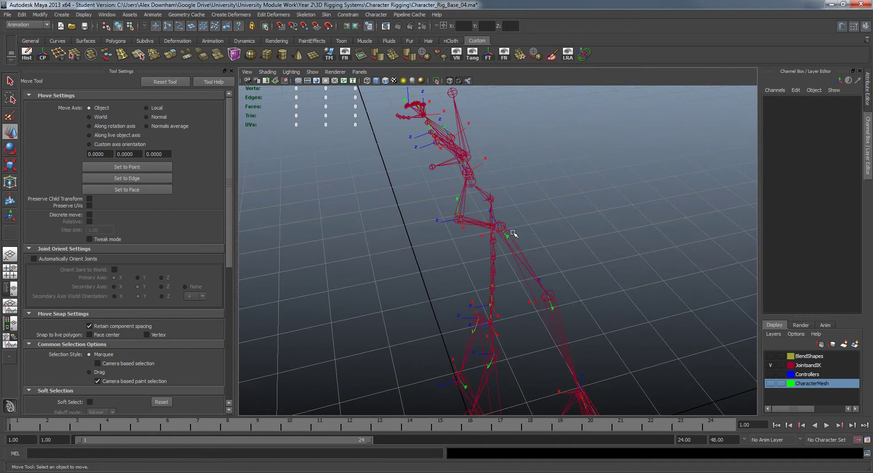
Examine the spine, clavicle, arm and hip joint chains and their axes from the side, front and above
left_click_drag(537, 202, 558, 209, "alt")
right_click_drag(558, 209, 589, 263, "alt")
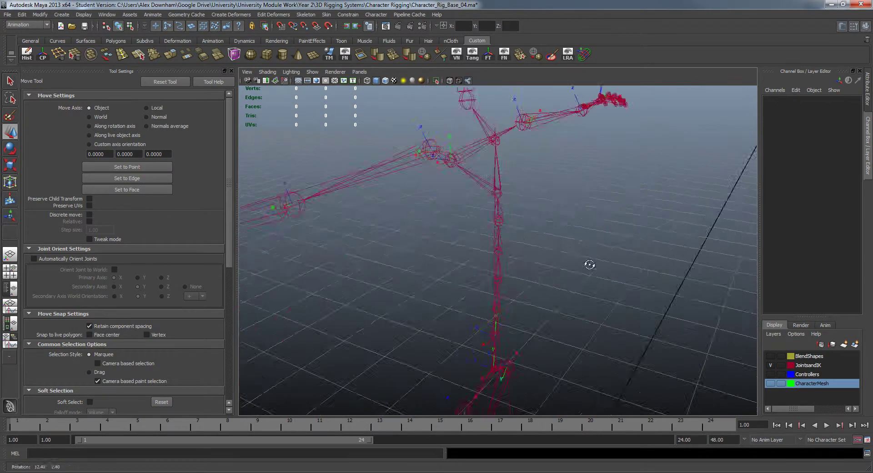
left_click_drag(589, 263, 522, 213, "alt")
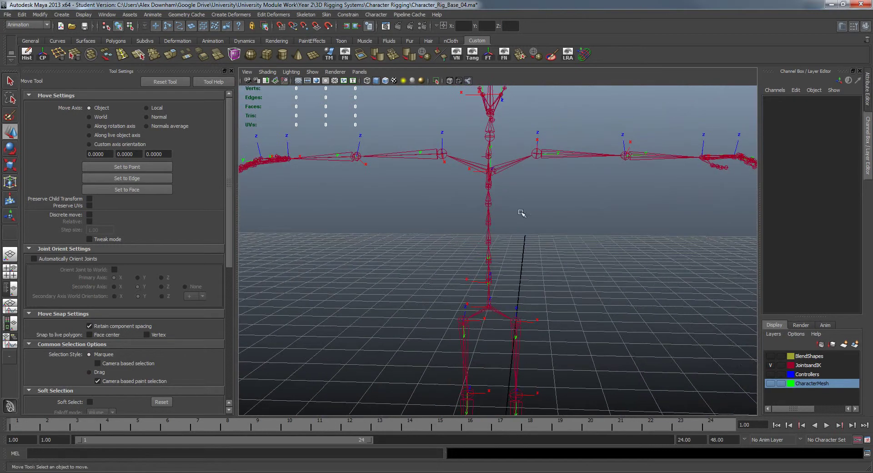
left_click_drag(462, 197, 498, 207, "alt")
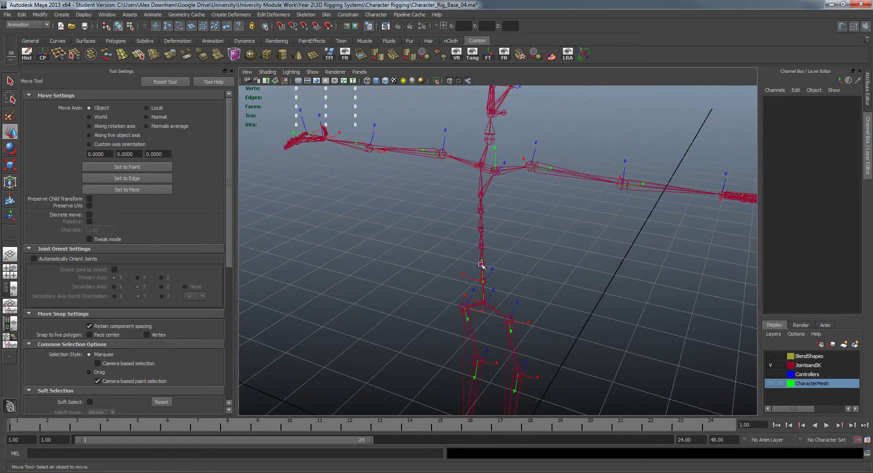
left_click_drag(482, 264, 475, 227, "alt")
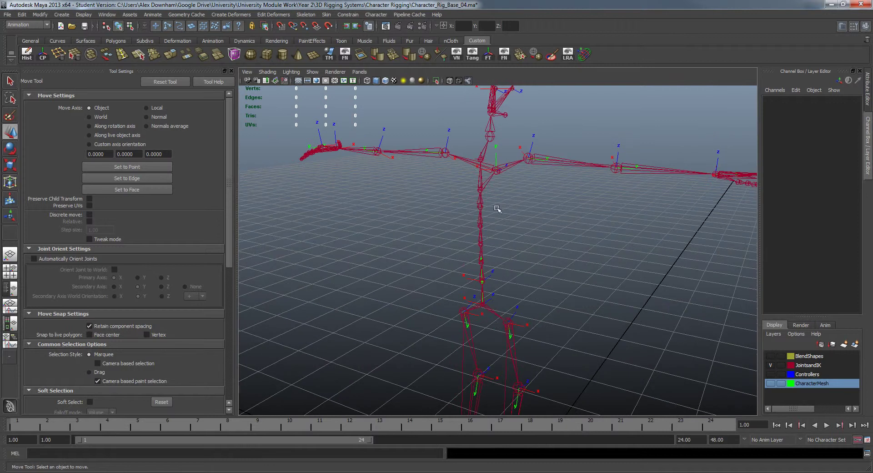
left_click_drag(539, 260, 472, 259, "alt")
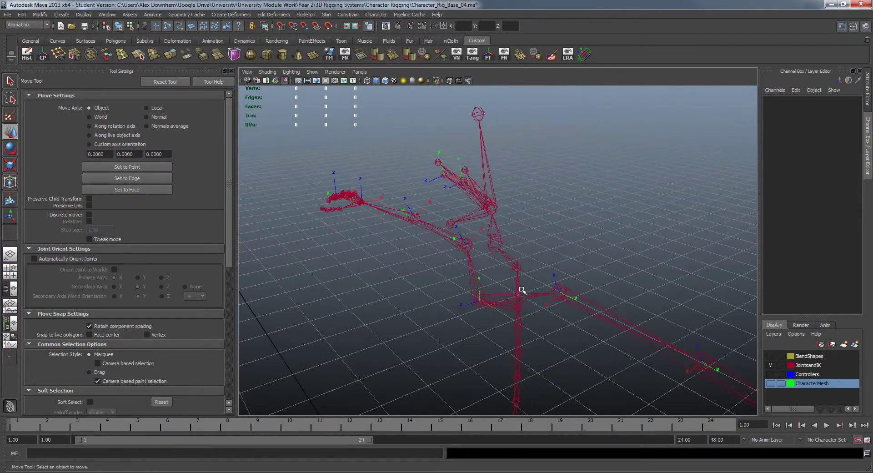
Inspect the neck and head joints and the facial joints branching off the head up close
left_click_drag(476, 302, 483, 262, "alt")
left_click_drag(511, 298, 526, 377, "alt")
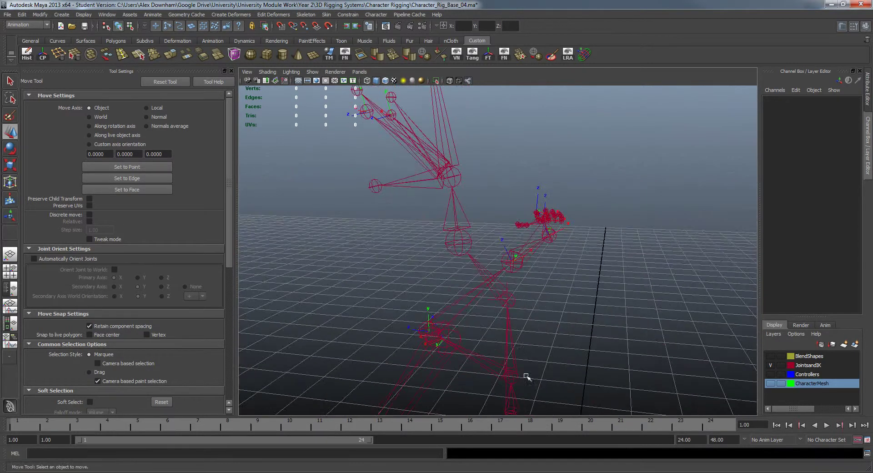
left_click_drag(449, 210, 504, 302, "alt")
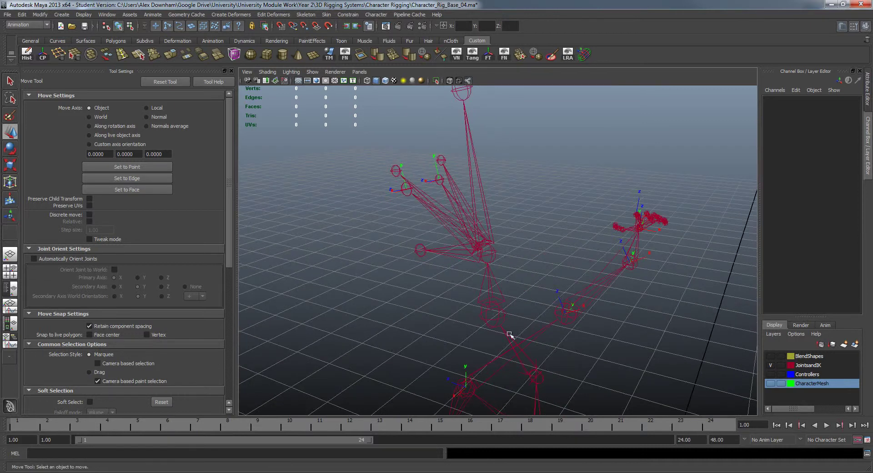
left_click_drag(495, 321, 546, 296, "alt")
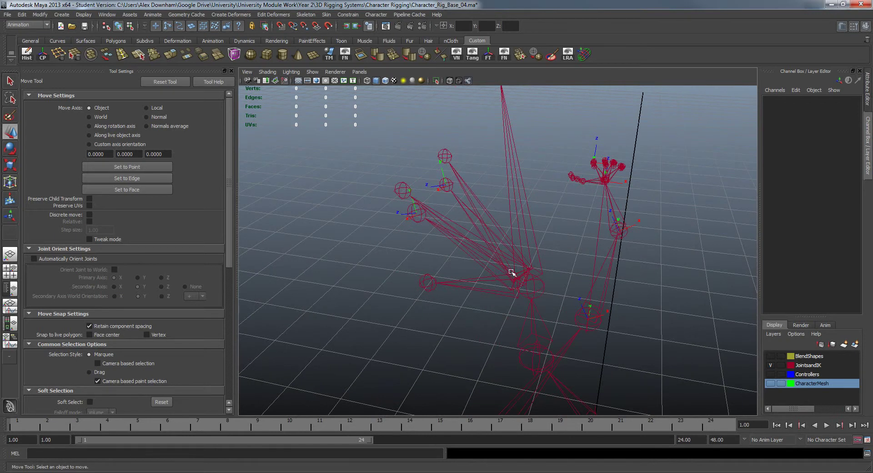
left_click_drag(511, 272, 504, 289, "alt")
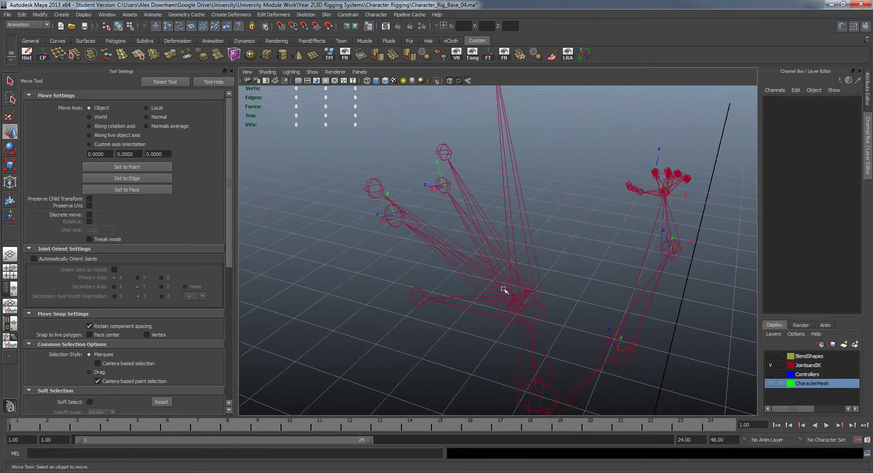
left_click_drag(421, 226, 492, 279, "alt")
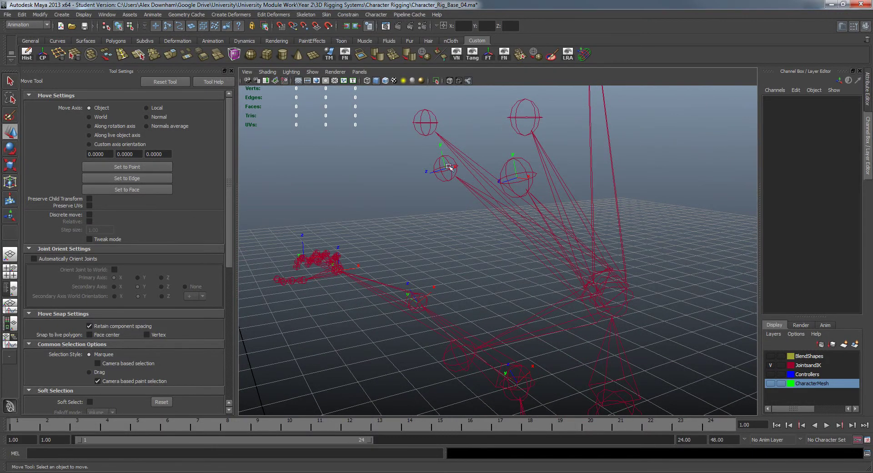
Check the eye and eyebrow joints by selecting them in turn, ending on Left_EyeBrow
left_click_drag(534, 177, 475, 168, "alt")
left_click(436, 142)
left_click(461, 165)
left_click(472, 158)
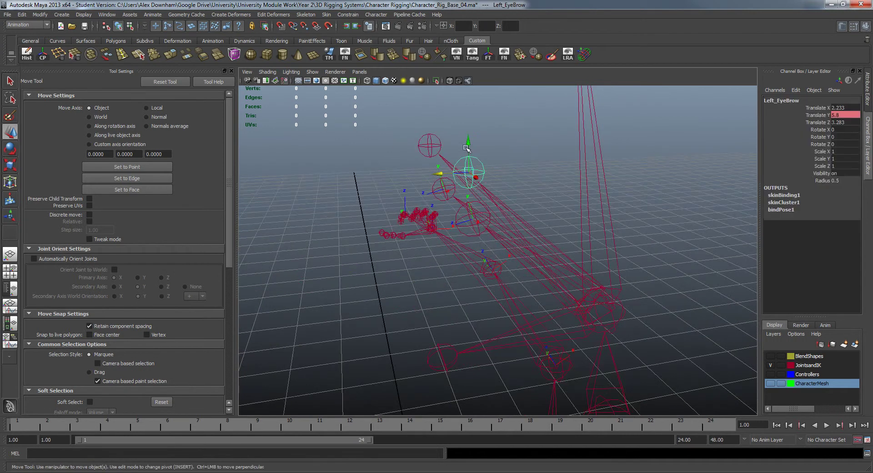
Select the Jaw joint, view it from the side of the head, and clear the selection
left_click_drag(522, 183, 554, 182, "alt")
left_click(640, 229)
left_click_drag(640, 229, 417, 282, "alt")
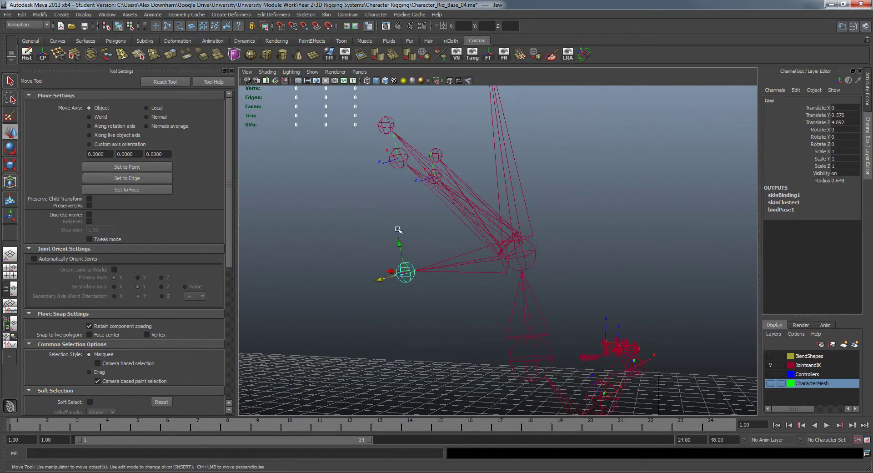
left_click(466, 252)
Select the Head joint and examine its hierarchy of facial joints from several angles
left_click_drag(463, 314, 472, 319, "alt")
left_click_drag(517, 267, 559, 246, "alt")
left_click(591, 264)
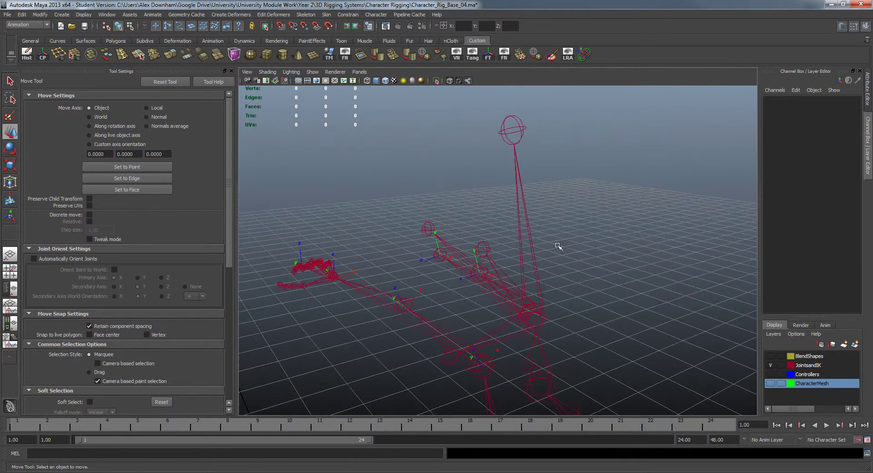
left_click_drag(539, 209, 520, 205, "alt")
left_click(520, 205)
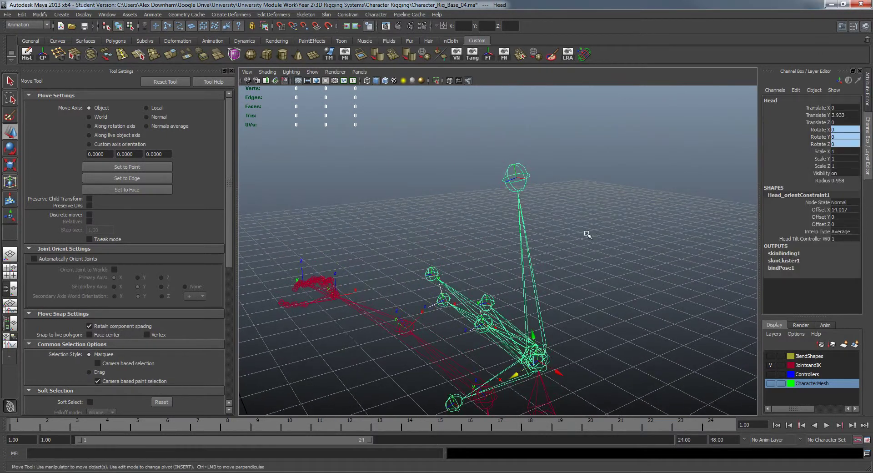
left_click_drag(587, 234, 510, 145, "alt")
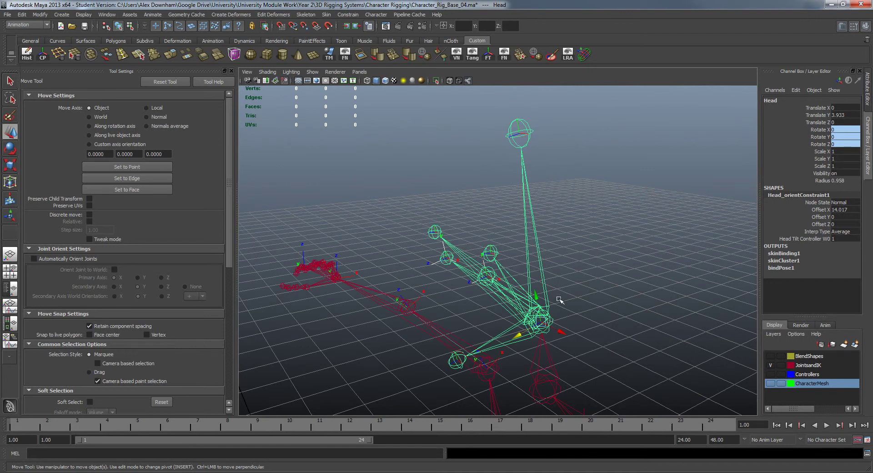
middle_click_drag(560, 300, 556, 283, "alt")
right_click_drag(556, 282, 507, 269, "alt")
left_click_drag(507, 268, 602, 274, "alt")
Clear the Head joint selection and make the Controllers layer visible around the feet
left_click(651, 289)
right_click_drag(602, 274, 559, 221, "alt")
middle_click_drag(560, 221, 562, 136, "alt")
left_click(771, 374)
middle_click_drag(649, 333, 636, 314, "alt")
right_click_drag(636, 314, 551, 277, "alt")
left_click_drag(551, 276, 528, 285, "alt")
middle_click_drag(528, 285, 548, 254, "alt")
right_click_drag(548, 254, 551, 255, "alt")
middle_click_drag(551, 255, 551, 209, "alt")
left_click_drag(517, 261, 545, 283, "alt")
middle_click_drag(545, 283, 544, 236, "alt")
right_click_drag(544, 236, 638, 353, "alt")
Test Left_Foot_Controller with the Move and Rotate tools, and undo the test changes
left_click(510, 329)
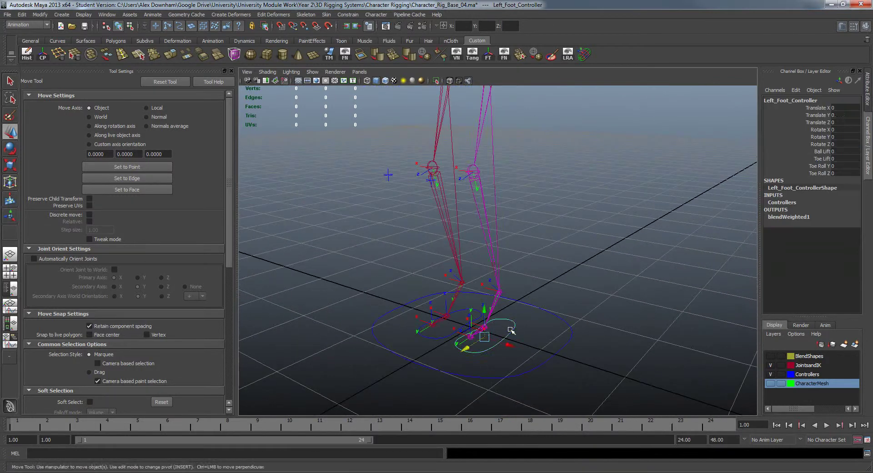
right_click_drag(511, 331, 503, 311, "alt")
left_click_drag(491, 291, 587, 256)
key("e")
left_click(529, 250)
key("ctrl+z")
key("ctrl+z")
key("ctrl+z")
right_click_drag(587, 256, 612, 265, "alt")
middle_click_drag(612, 266, 591, 243, "alt")
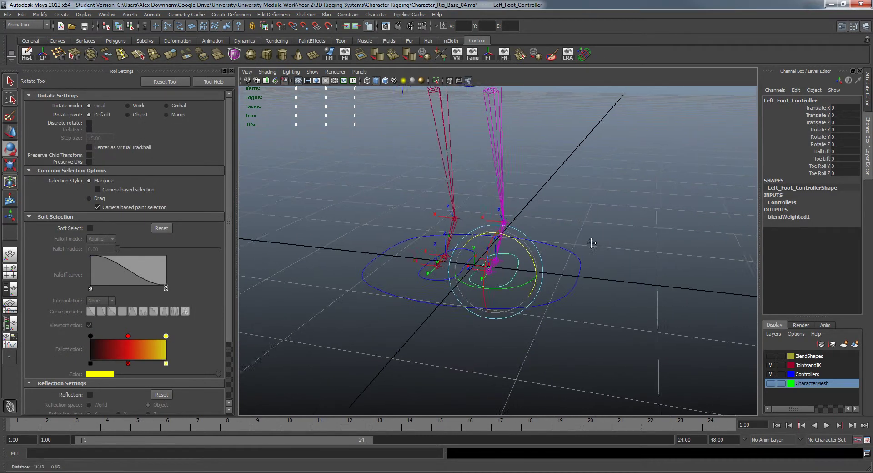
Return to the Move tool, show the Outliner beside the perspective view, and close the Tool Settings
left_click_drag(591, 244, 280, 244, "alt")
key("w")
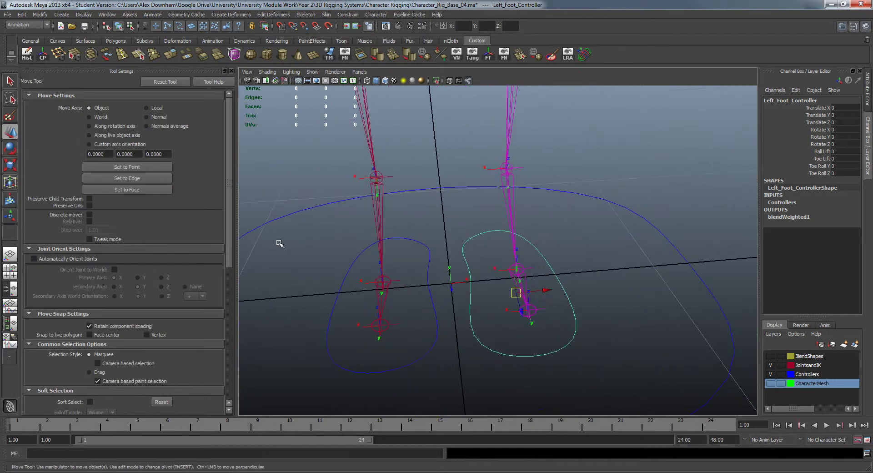
left_click(17, 289)
left_click(232, 71)
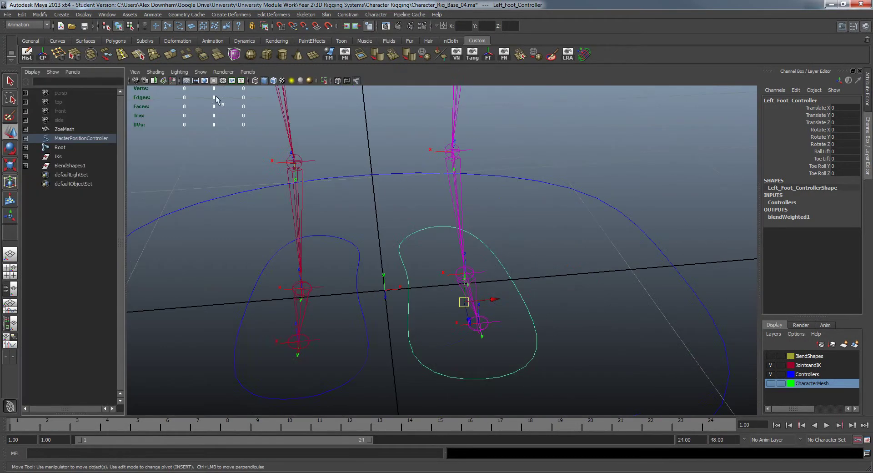
Expand the IKs and Leg_IKs groups in the Outliner, then select Right_Foot_Grp and frame it in the view
left_click(25, 156)
left_click(25, 156)
left_click(25, 156)
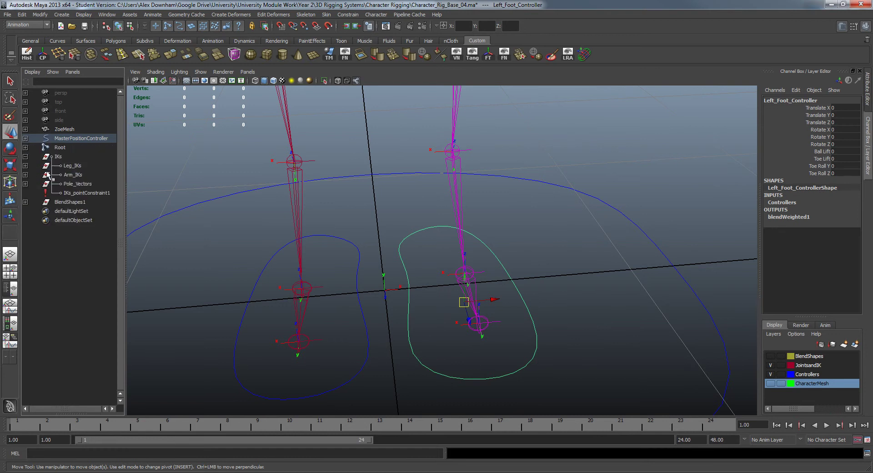
left_click(25, 165)
left_click(78, 175)
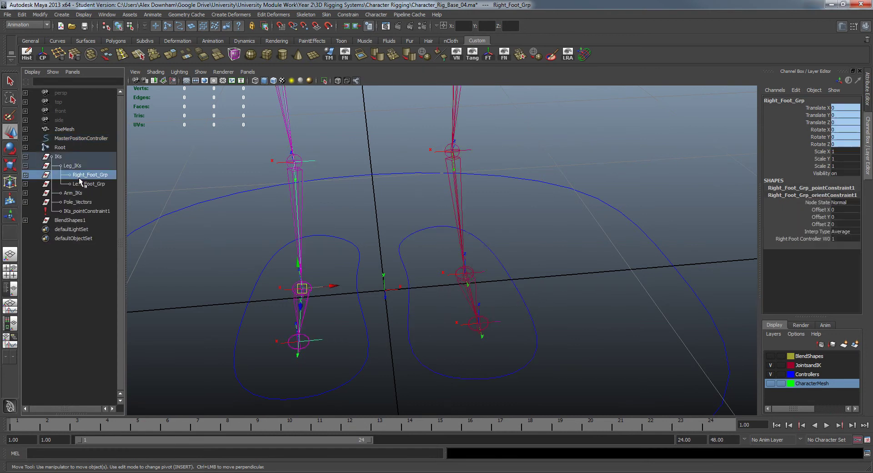
key("f")
left_click_drag(456, 265, 448, 282, "alt")
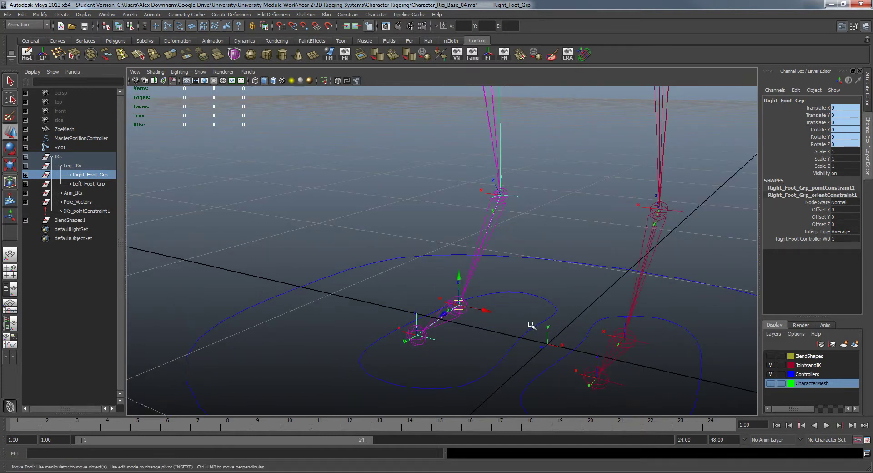
left_click_drag(530, 325, 474, 278, "alt")
Test Left_Foot_Controller's Toe Roll Z at 8.4, undo the change and clear the selection
left_click(586, 329)
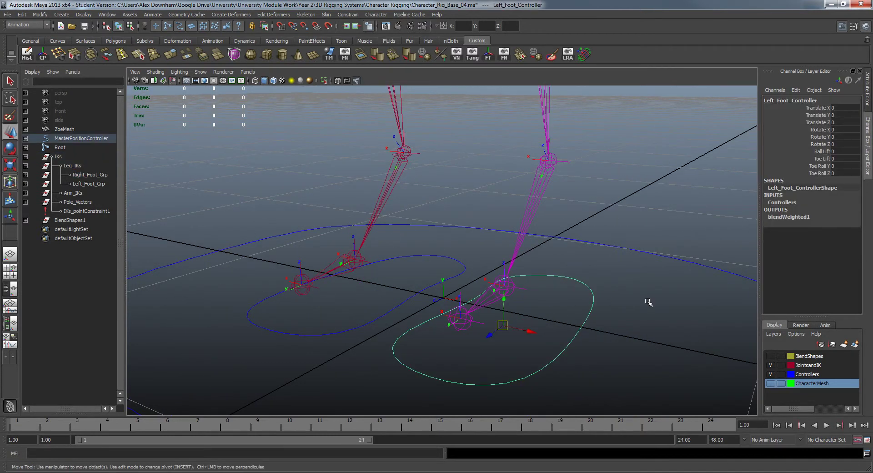
left_click(813, 166)
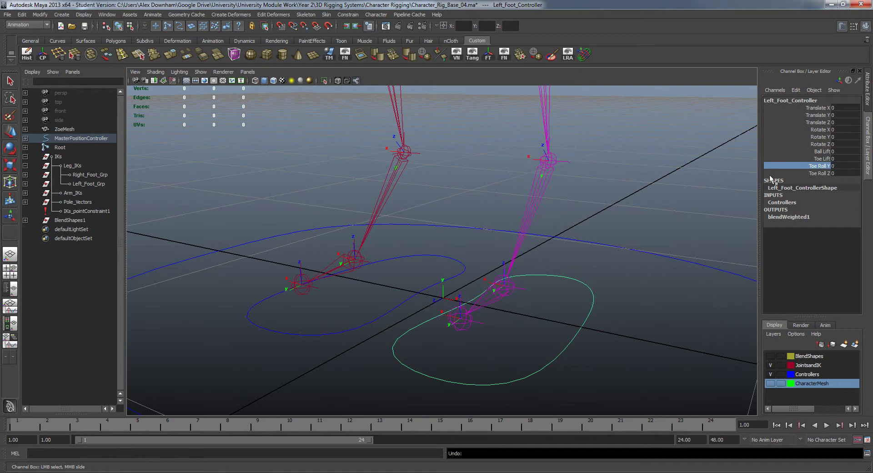
left_click(818, 173)
middle_click_drag(496, 256, 507, 256)
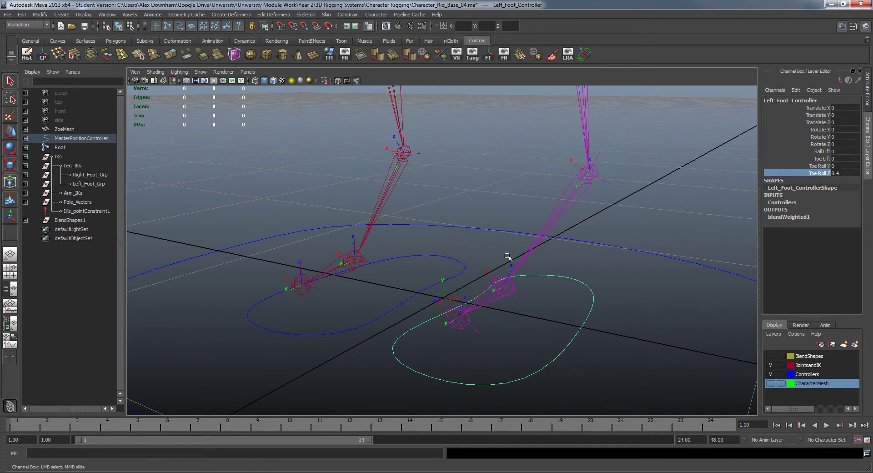
left_click_drag(523, 308, 454, 261, "alt")
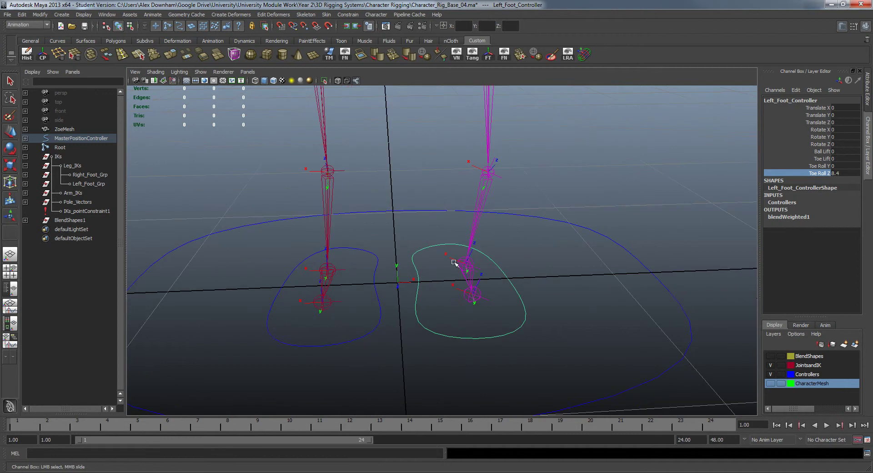
key("ctrl+z")
scroll(577, 273, "down", 4)
left_click(576, 288)
Test the Left_Knee pole vector by moving it about 3.9 cm along X, and undo the move
left_click_drag(646, 295, 544, 330, "alt")
middle_click_drag(543, 333, 538, 366, "alt")
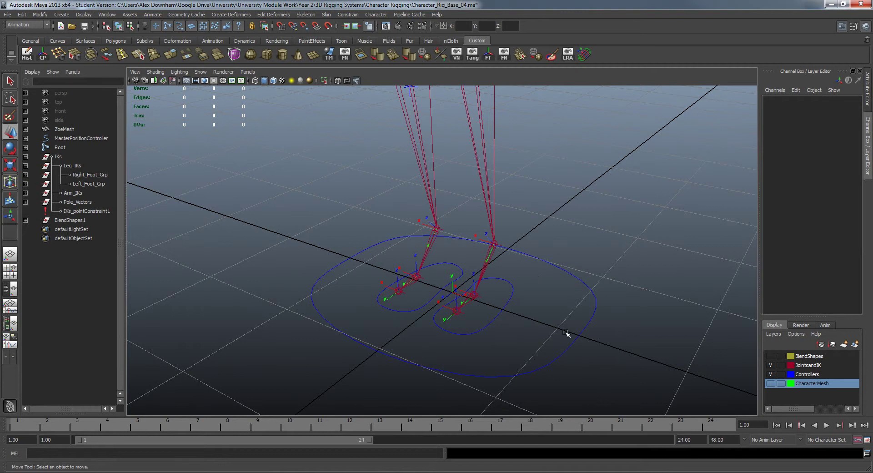
scroll(541, 320, "down", 5)
left_click_drag(507, 199, 464, 255, "alt")
middle_click_drag(464, 255, 506, 291, "alt")
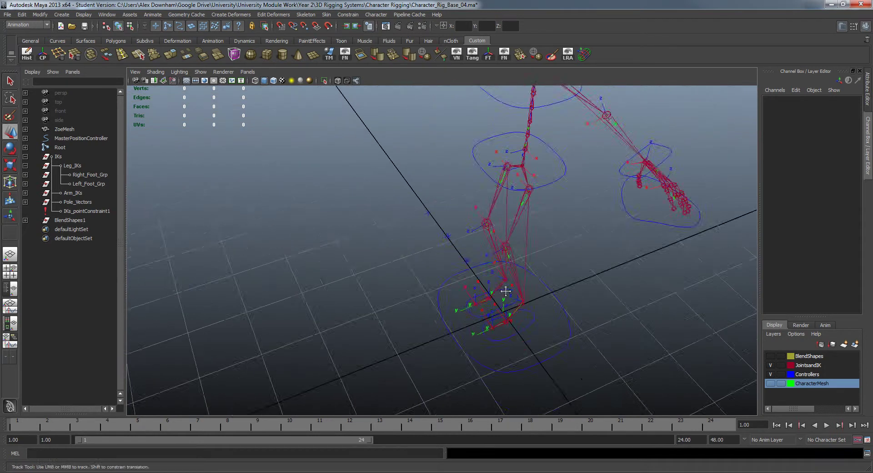
right_click_drag(506, 291, 555, 324, "alt")
middle_click_drag(523, 302, 487, 279, "alt")
right_click_drag(487, 279, 523, 300, "alt")
left_click_drag(429, 215, 499, 317)
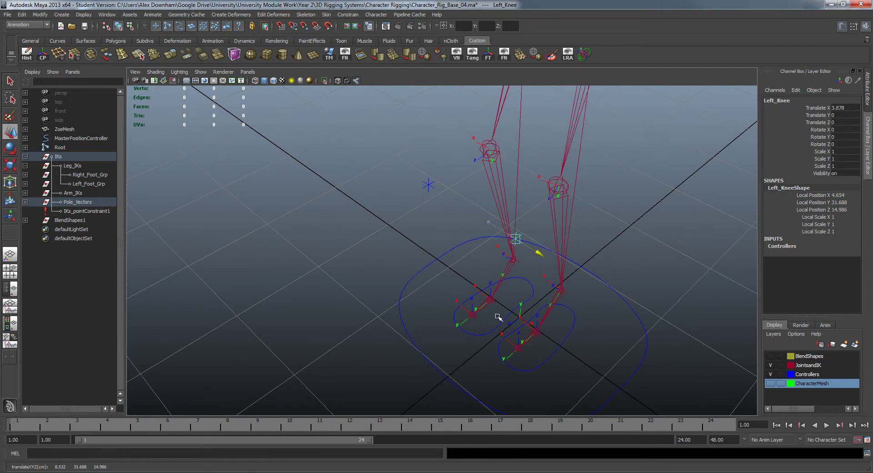
key("ctrl+z")
From the front of the legs, try moving the Left_Knee pole vector about 6.5 cm along X, and undo it
left_click_drag(639, 267, 571, 241, "alt")
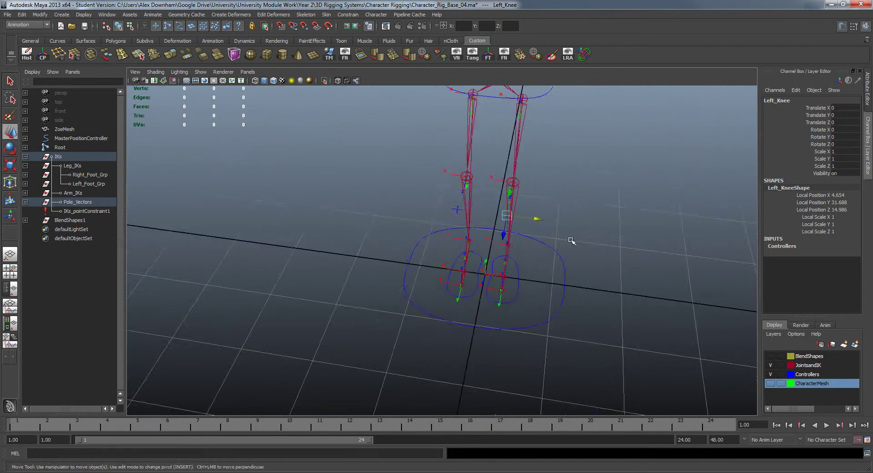
right_click_drag(571, 242, 585, 282, "alt")
middle_click_drag(564, 282, 538, 319, "alt")
left_click_drag(538, 320, 520, 301, "alt")
left_click_drag(463, 237, 553, 258)
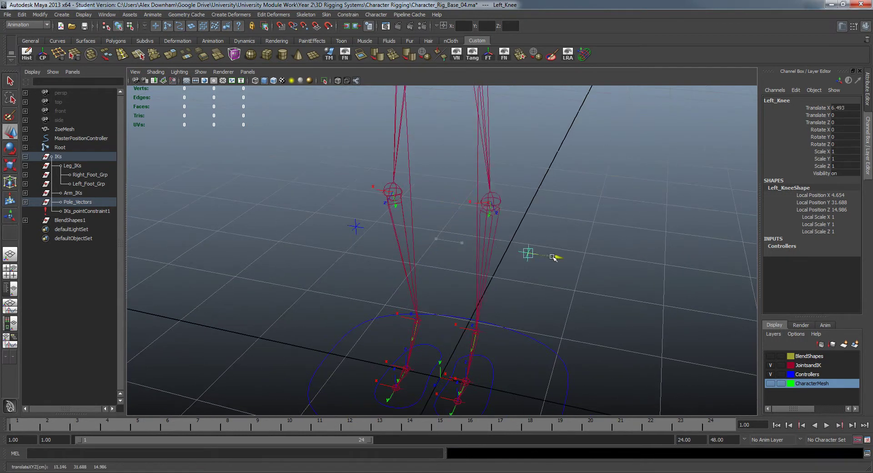
key("ctrl+z")
Review the full skeleton with its body controllers, pole vectors and facial slider panel from several angles
left_click_drag(598, 237, 451, 324, "alt")
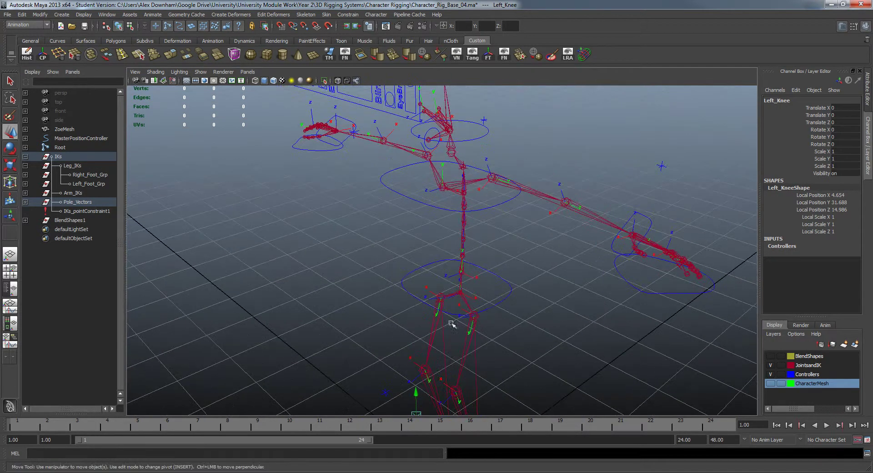
scroll(543, 299, "down", 3)
left_click_drag(511, 322, 526, 312, "alt")
middle_click_drag(455, 231, 437, 207, "alt")
scroll(495, 263, "up", 3)
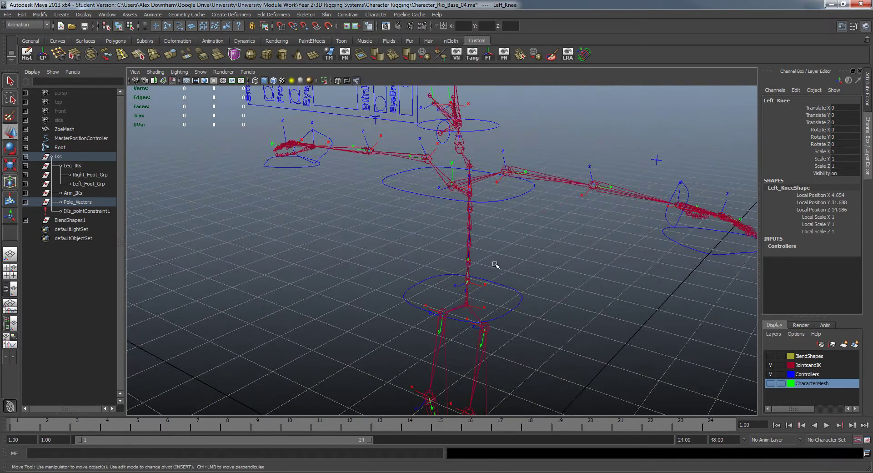
left_click_drag(350, 179, 483, 232, "alt")
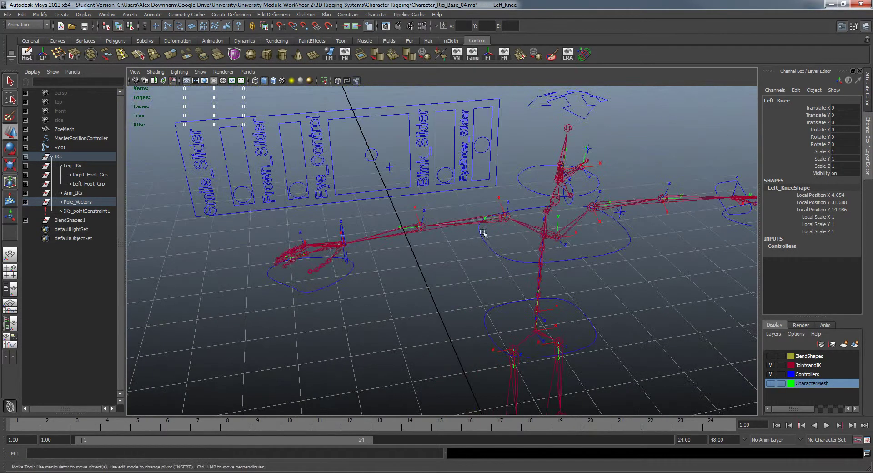
left_click_drag(550, 251, 516, 266, "alt")
right_click_drag(516, 266, 476, 280, "alt")
left_click_drag(476, 281, 446, 254, "alt")
right_click_drag(447, 253, 567, 386, "alt")
left_click_drag(567, 386, 469, 360, "alt")
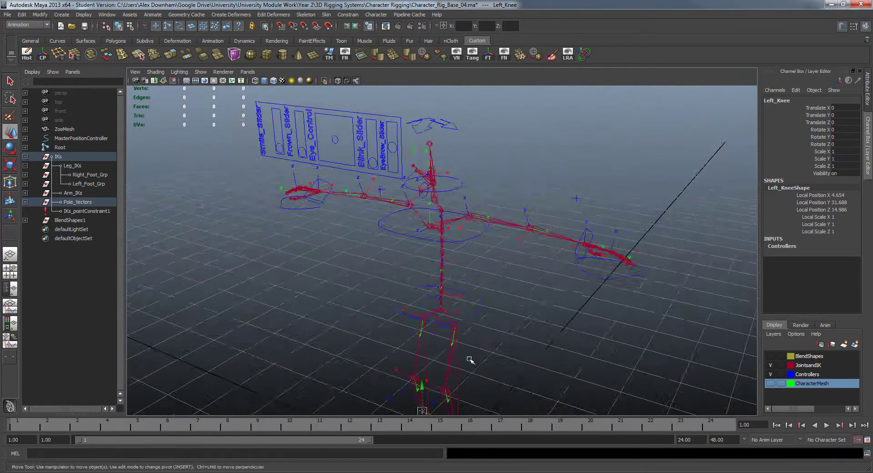
Review the skeleton from the arms down to the legs, knee pole vectors and foot controllers from several angles
right_click_drag(470, 361, 499, 326, "alt")
middle_click_drag(501, 225, 489, 241, "alt")
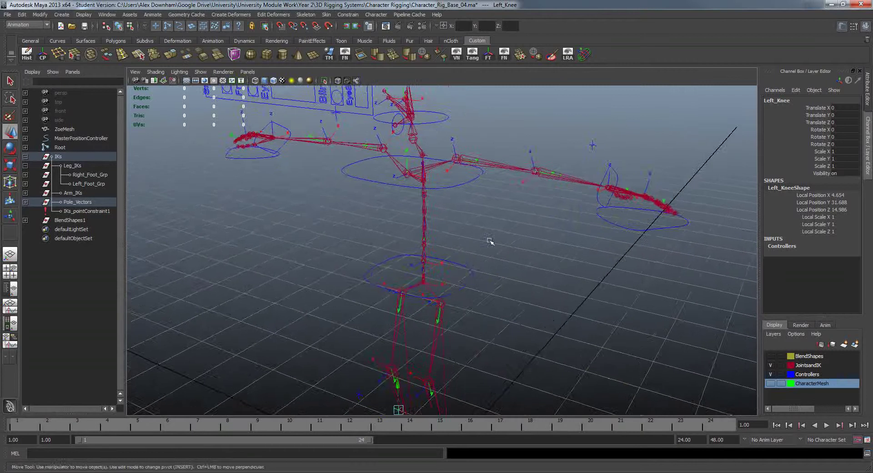
left_click_drag(490, 242, 301, 216, "alt")
key("f")
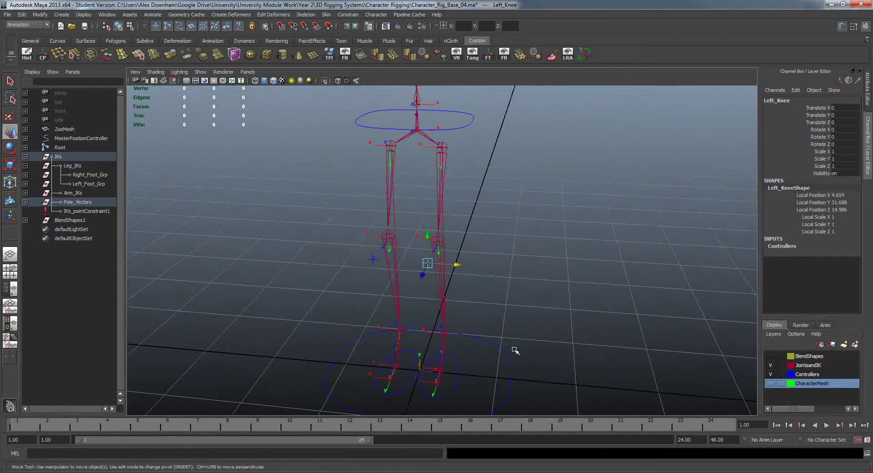
left_click_drag(515, 350, 503, 366, "alt")
right_click_drag(503, 367, 364, 318, "alt")
left_click_drag(365, 318, 480, 351, "alt")
middle_click_drag(404, 321, 504, 378, "alt")
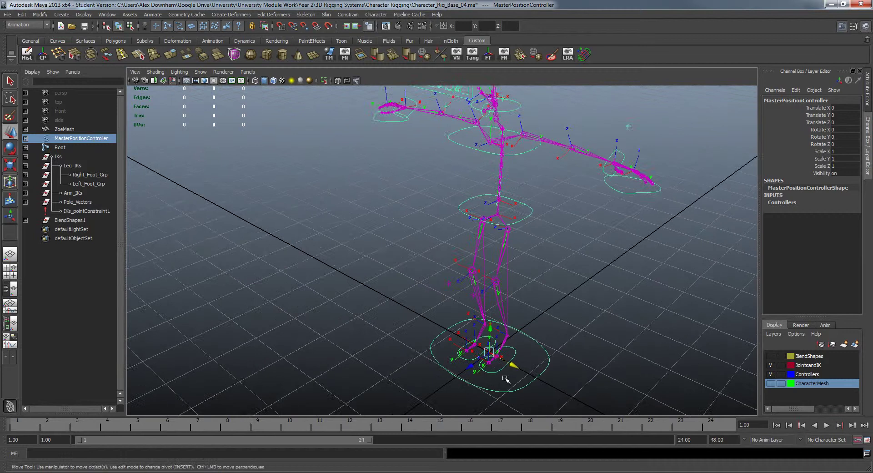
Test MasterPositionController by moving the whole rig about 36.6 cm along Z, and undo the move
left_click_drag(505, 378, 404, 314, "alt")
left_click_drag(454, 345, 376, 392)
key("ctrl+z")
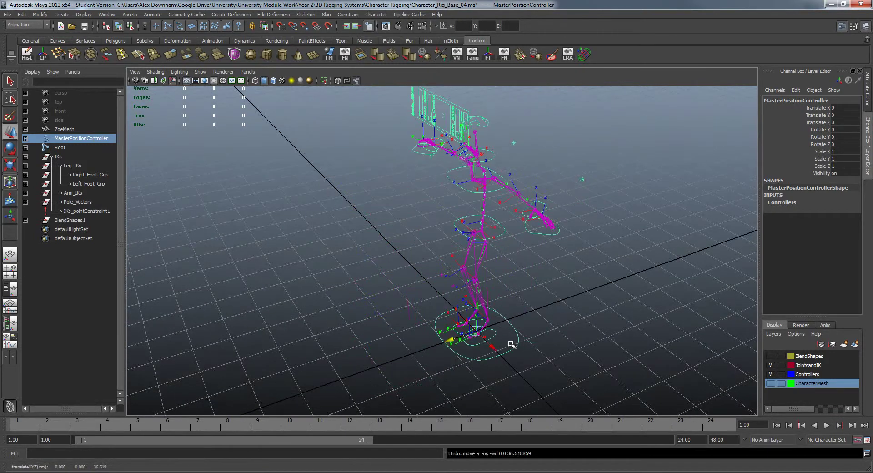
Reselect MasterPositionController around the feet, try moving the whole rig along Z again, and clear the selection
left_click_drag(573, 293, 586, 316, "alt")
middle_click_drag(555, 317, 550, 289, "alt")
right_click_drag(551, 290, 656, 374, "alt")
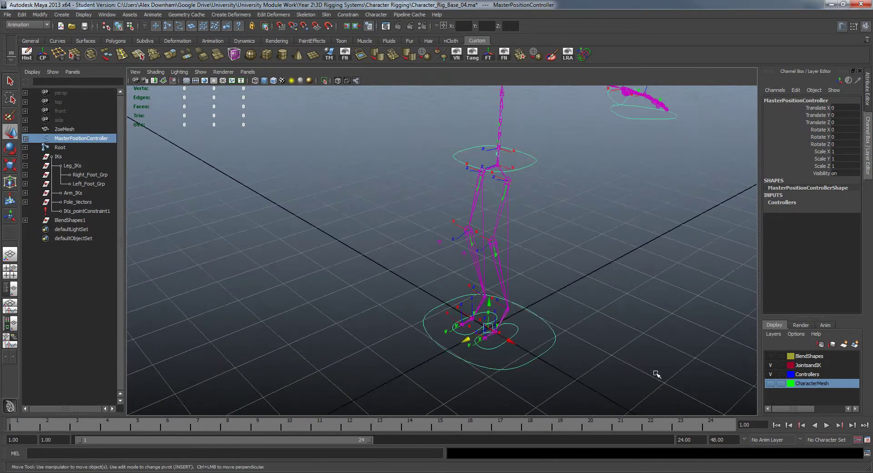
middle_click_drag(631, 360, 619, 353, "alt")
right_click_drag(619, 353, 547, 328, "alt")
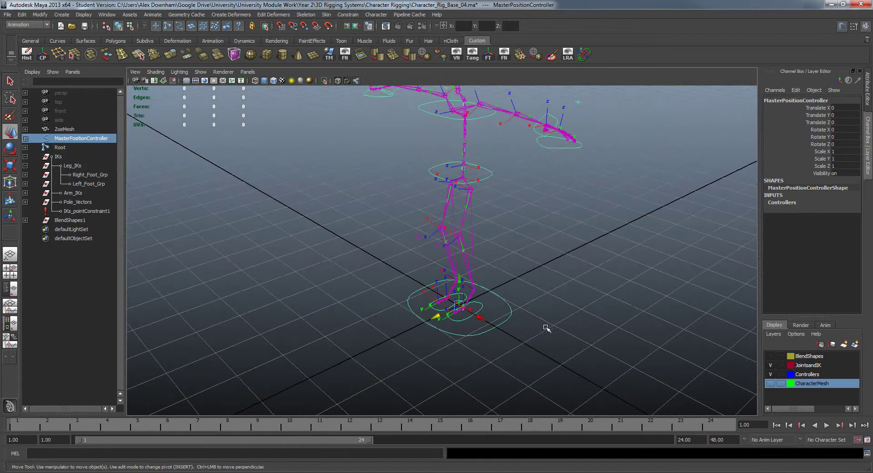
left_click(573, 351)
left_click(510, 317)
left_click_drag(610, 344, 579, 341, "alt")
right_click_drag(579, 341, 528, 321, "alt")
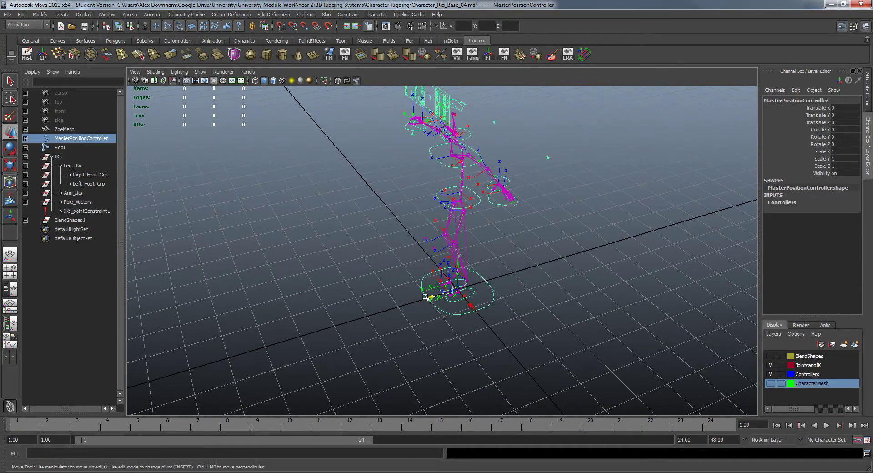
left_click_drag(425, 297, 441, 269)
left_click(538, 295)
Test Right_Hand_Controller at Translate X 4.608 and Z -0.121, and try rotating the Right_Upper_Arm joint
left_click(424, 262)
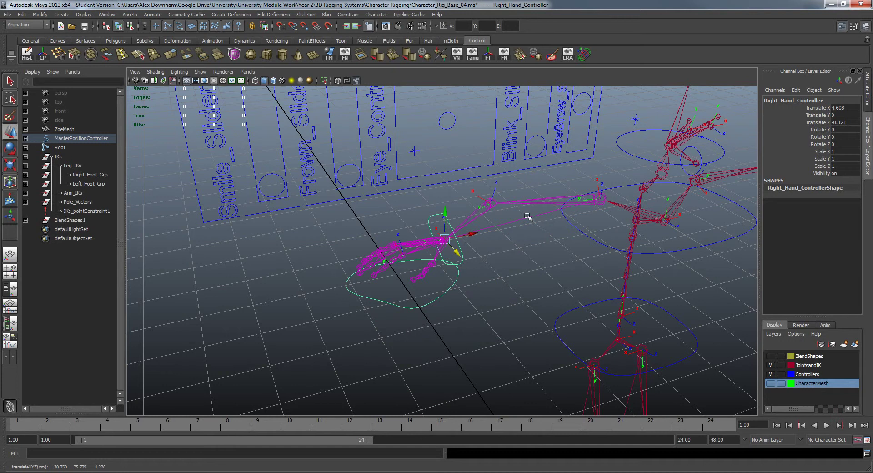
left_click(598, 202)
key("e")
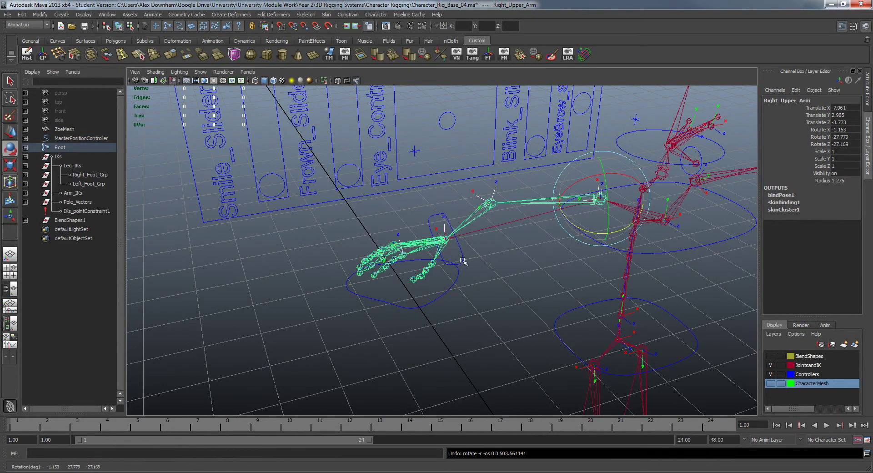
left_click(523, 261)
Test Right_Hand_Controller at Translate Z 10.1, view the arm from other angles, and undo the move
left_click(459, 247)
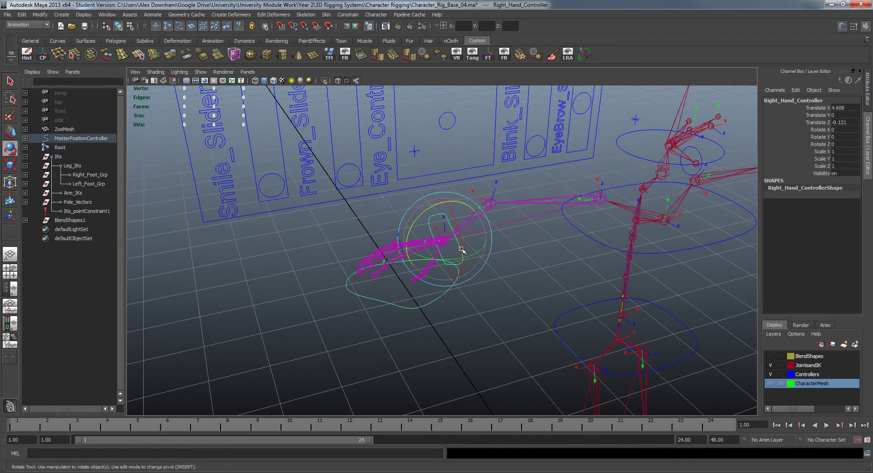
key("w")
left_click_drag(458, 250, 510, 291)
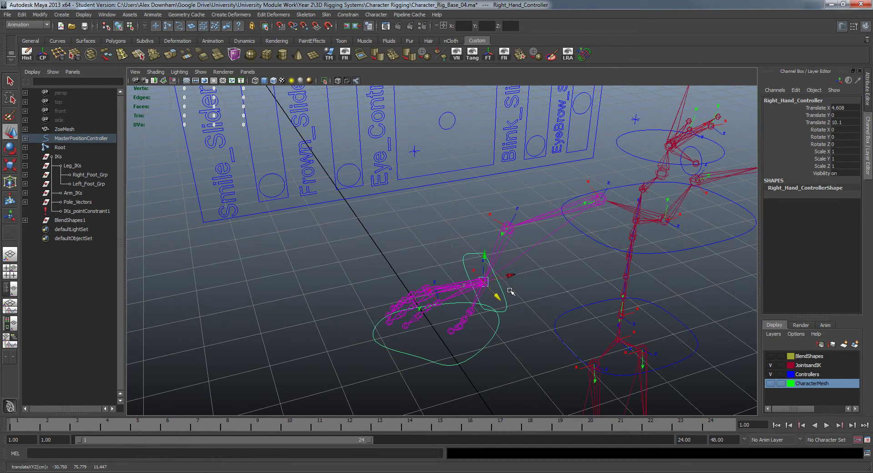
key("e")
left_click_drag(609, 194, 595, 228, "alt")
key("w")
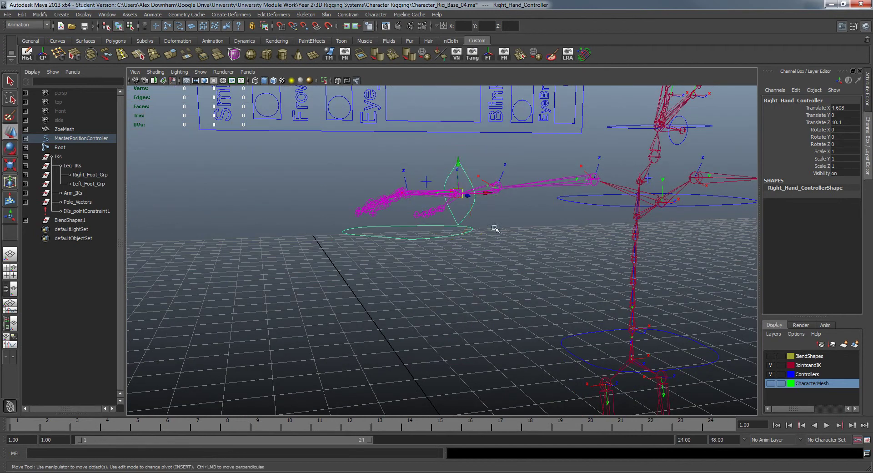
left_click_drag(476, 202, 400, 250, "alt")
key("ctrl+z")
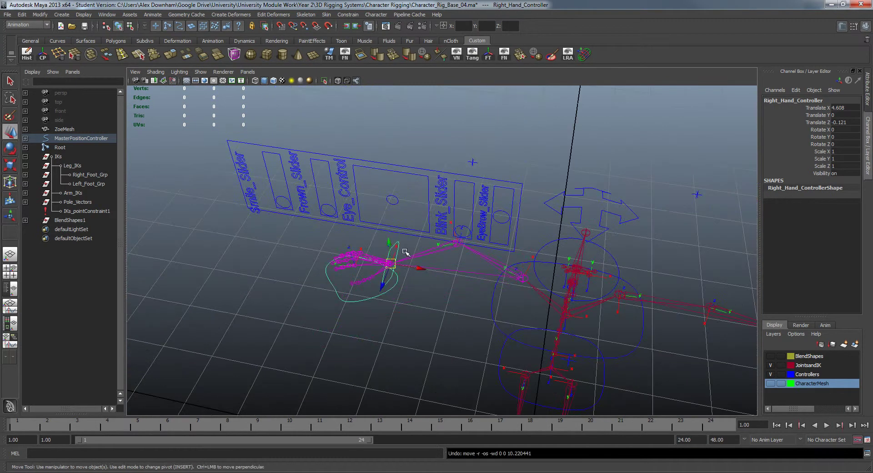
Undo the remaining test moves of Right_Hand_Controller and clear the selection
key("q")
key("ctrl+s")
left_click(455, 243)
key("ctrl+z")
key("ctrl+z")
key("ctrl+z")
key("ctrl+z")
key("ctrl+z")
key("ctrl+z")
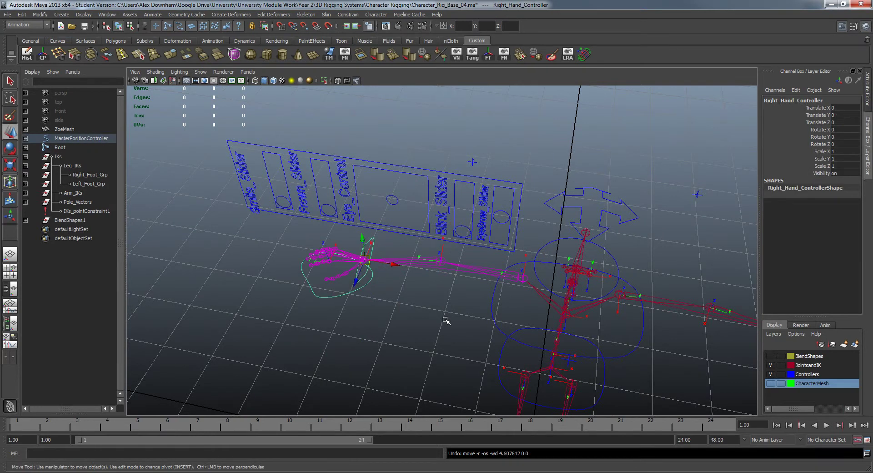
left_click(446, 321)
Select the Right_Hand_Grip controller, the curve beneath the right hand's fingers
middle_click_drag(447, 321, 449, 339, "alt")
right_click_drag(449, 339, 321, 286, "alt")
left_click_drag(321, 286, 389, 283, "alt")
right_click_drag(389, 284, 450, 341, "alt")
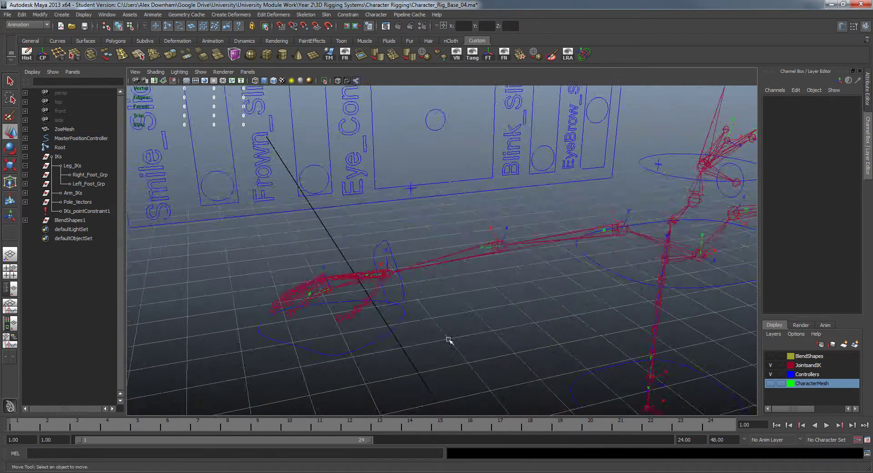
left_click_drag(450, 342, 477, 325, "alt")
left_click(474, 365)
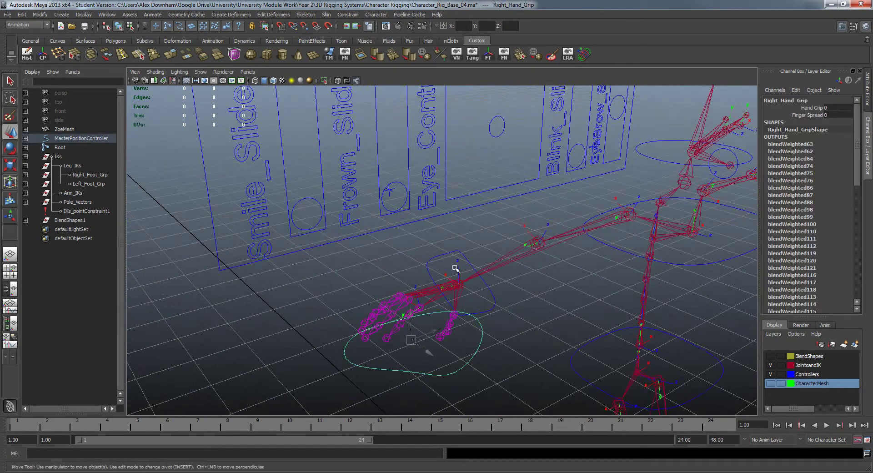
right_click_drag(511, 360, 452, 312, "alt")
left_click_drag(452, 312, 433, 328, "alt")
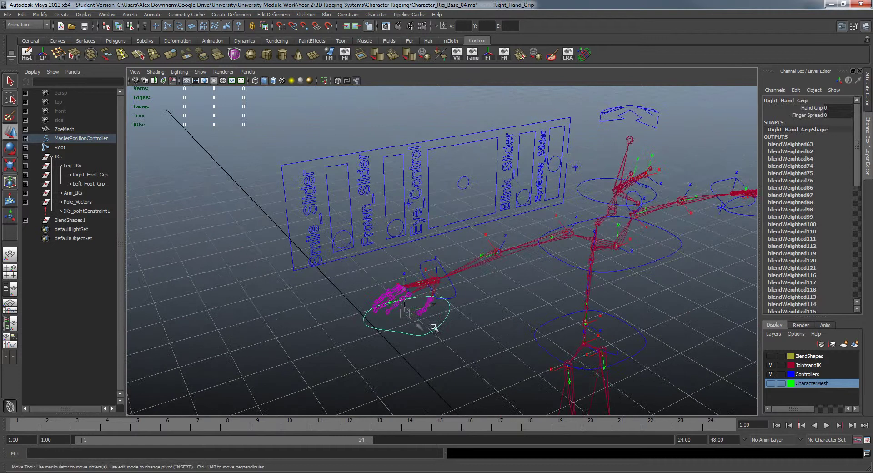
Collapse the IKs group in the scene hierarchy
left_click(25, 147)
left_click(25, 148)
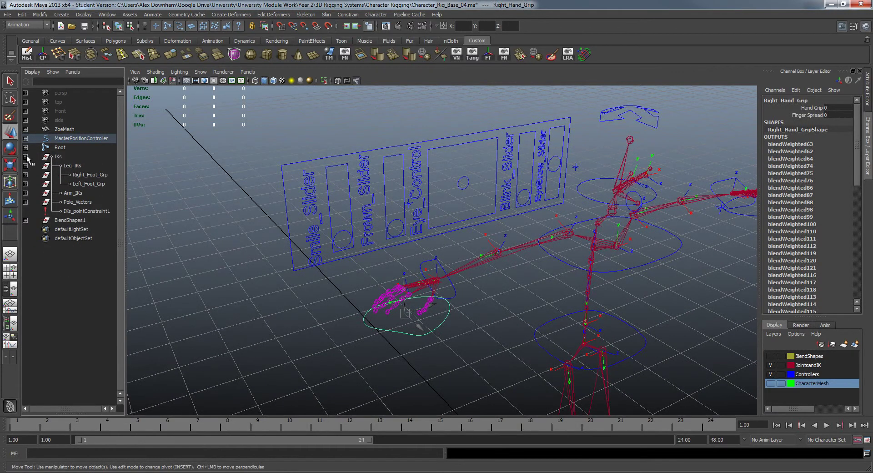
left_click(25, 156)
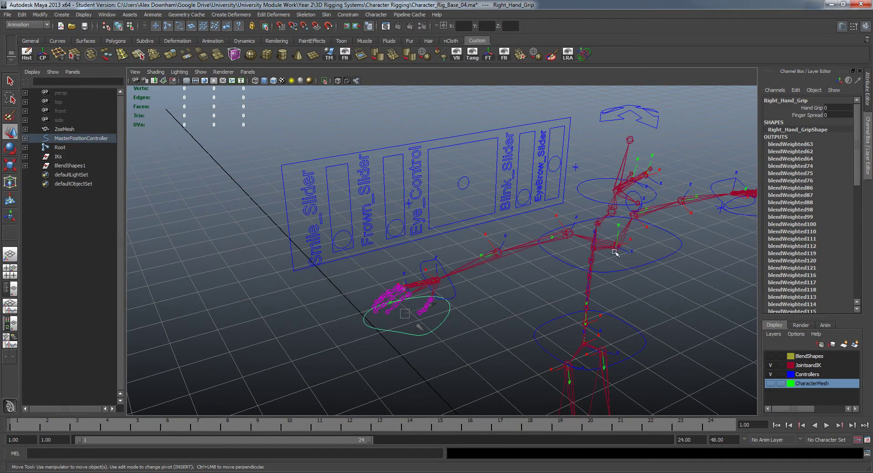
Test closing the right hand's fingers with Right_Hand_Grip's Hand Grip at 6
left_click_drag(615, 252, 545, 254, "alt")
scroll(776, 198, "down", 4)
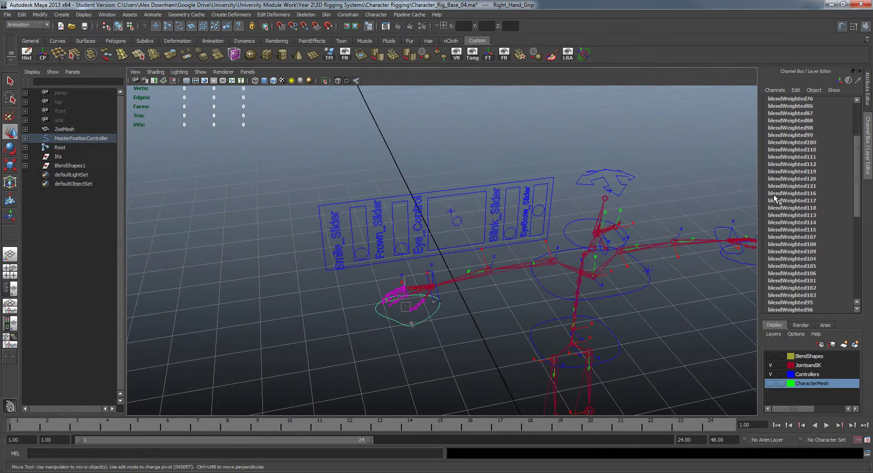
scroll(776, 198, "up", 4)
left_click(807, 109)
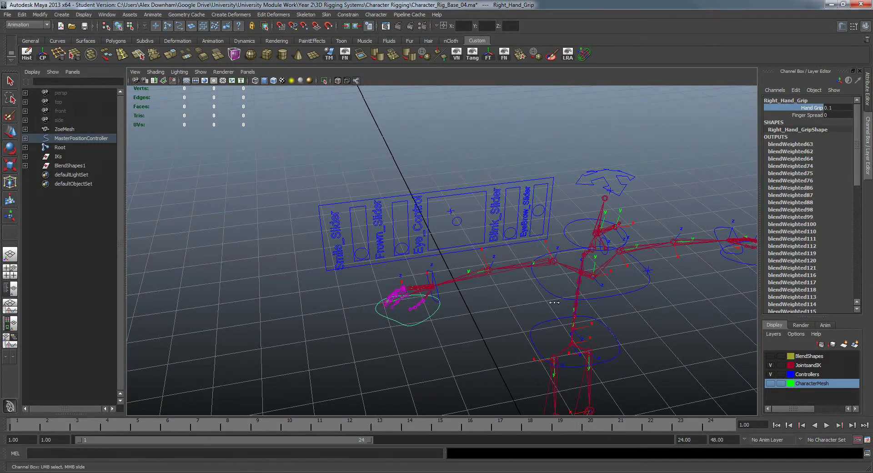
left_click_drag(555, 290, 598, 288, "alt")
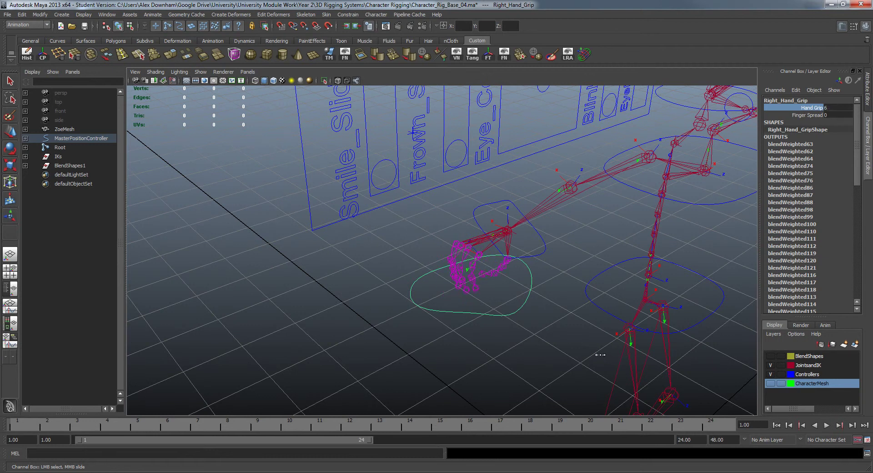
Test Right_Hand_Grip's Finger Spread at 10, return it to 0, and clear the selection
left_click(807, 115)
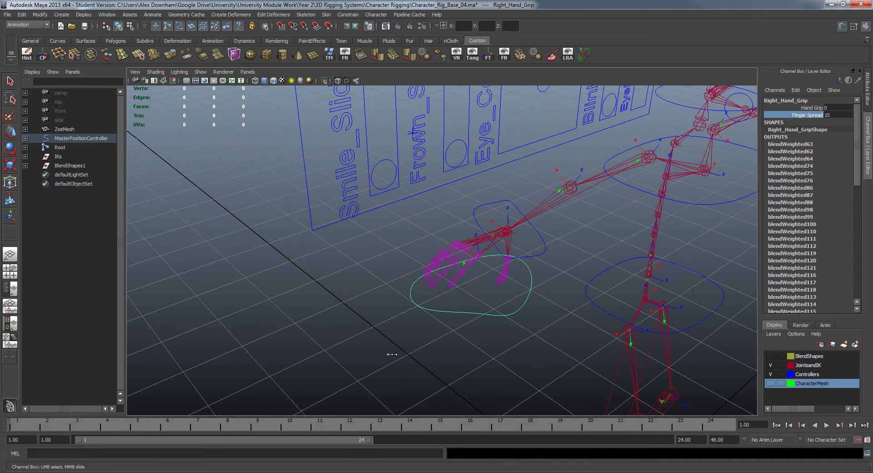
left_click(774, 107)
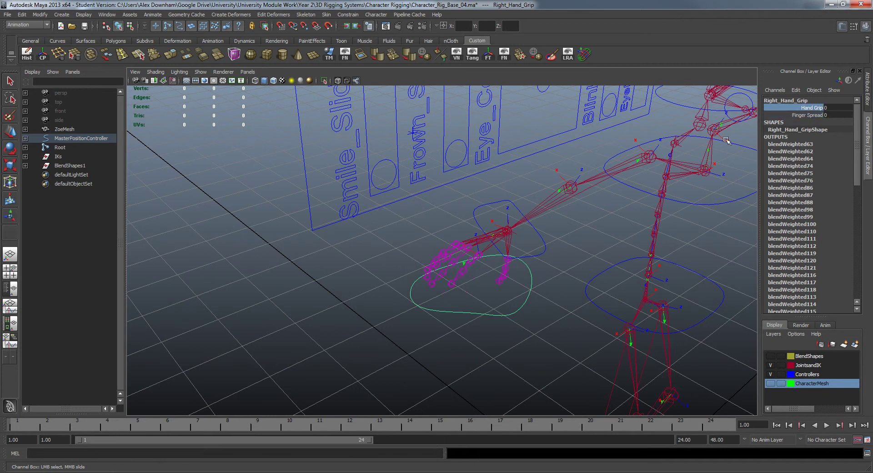
key("w")
left_click(377, 288)
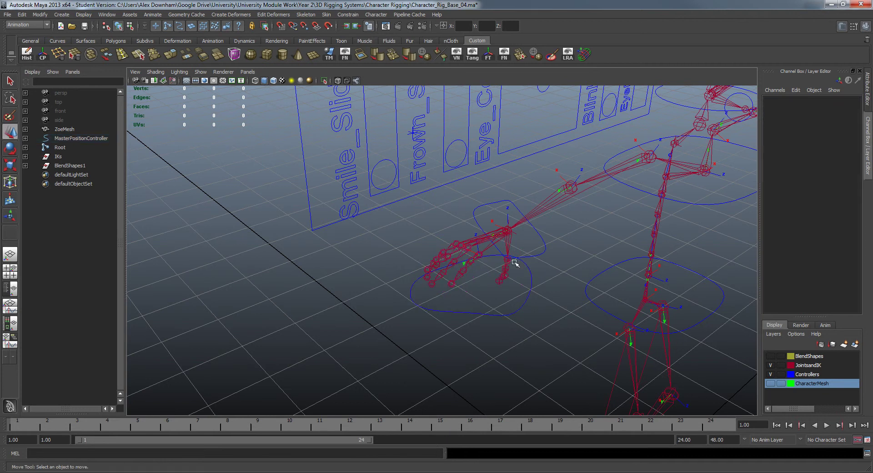
Reselect Right_Hand_Grip, try its Hand Grip at 10, and clear the selection
left_click(504, 312)
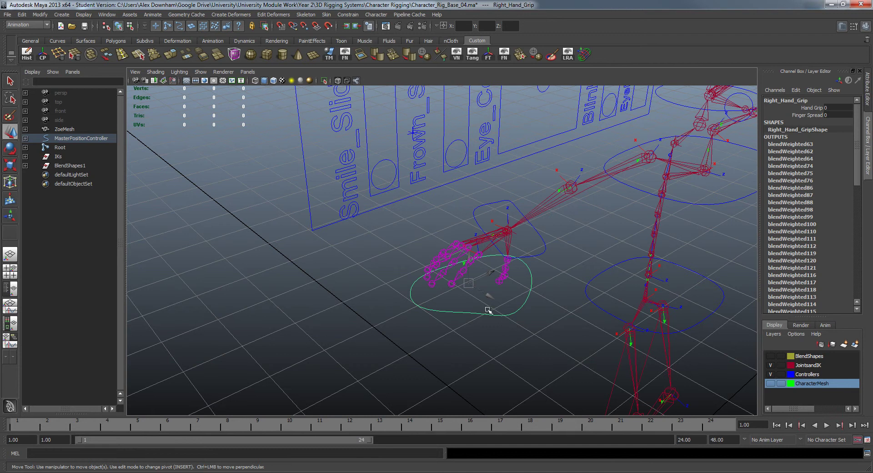
left_click(783, 115)
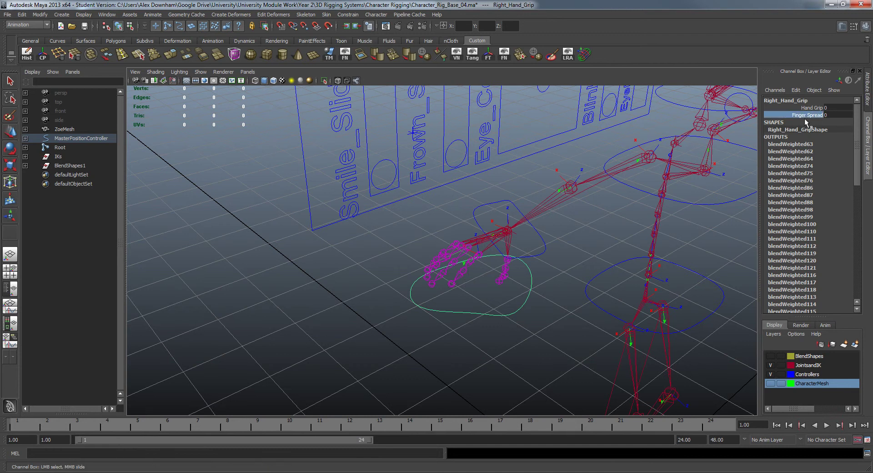
left_click(812, 108)
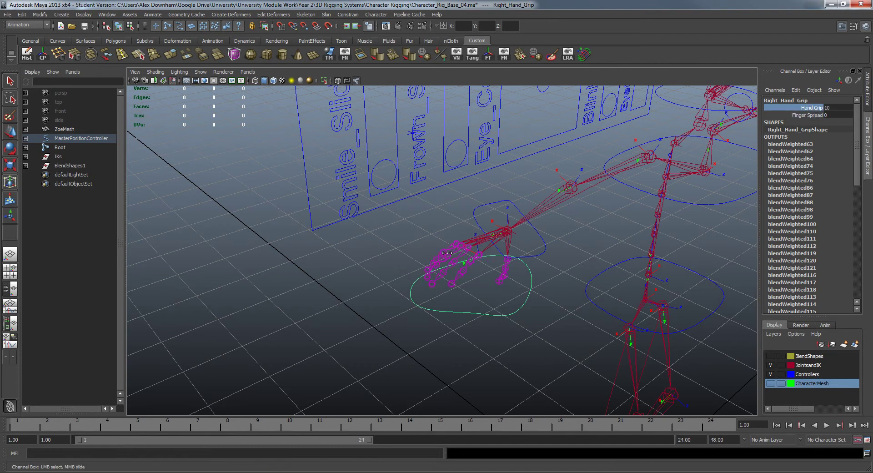
left_click(530, 294)
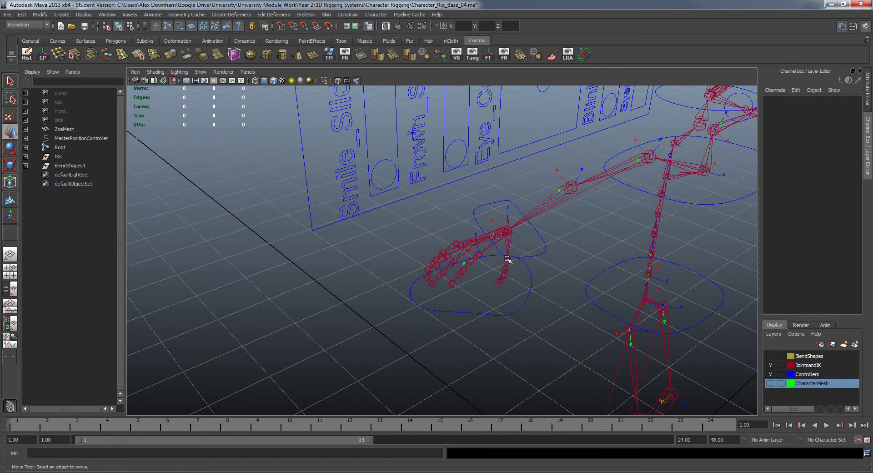
Review both arms, the hand controllers and the elbow pole vectors from several angles
right_click_drag(612, 127, 544, 212, "alt")
left_click_drag(544, 212, 419, 238, "alt")
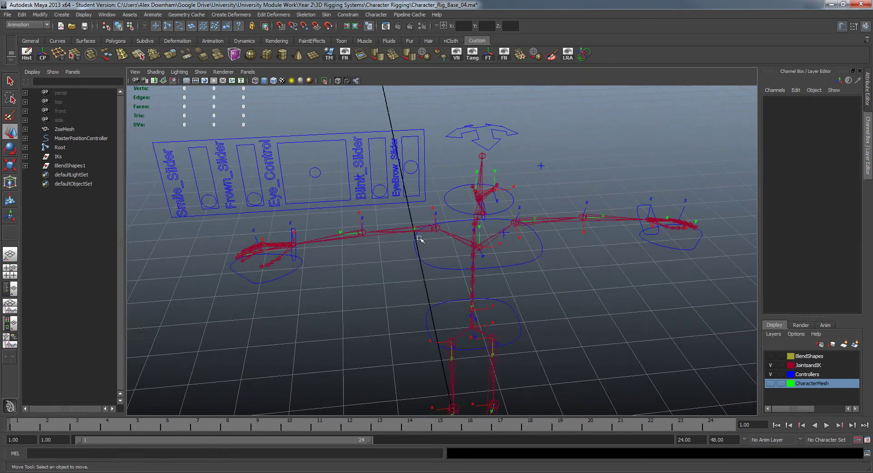
middle_click_drag(511, 250, 309, 247, "alt")
left_click_drag(383, 244, 333, 239, "alt")
right_click_drag(333, 238, 543, 234, "alt")
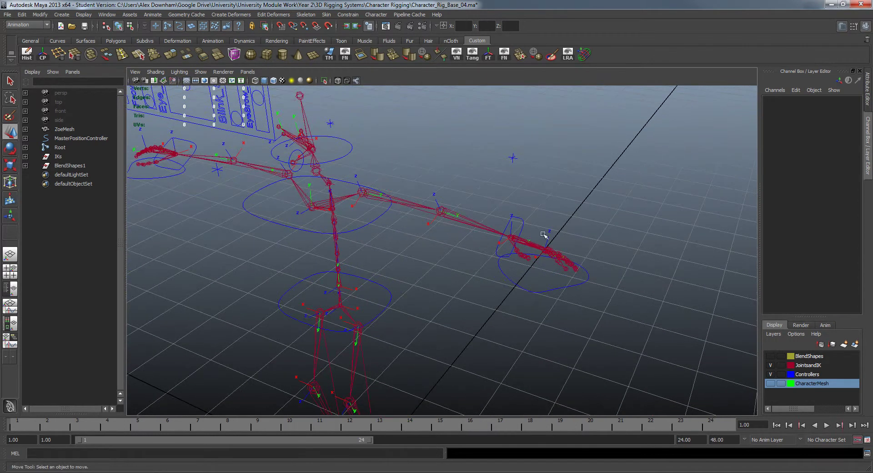
middle_click_drag(448, 191, 505, 214, "alt")
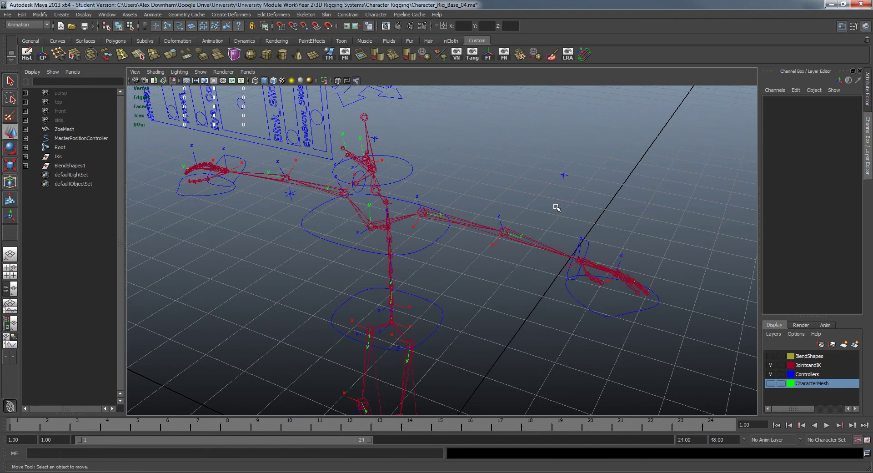
Examine the spine joints up close and select the Root joint at their base
left_click_drag(491, 241, 581, 337, "alt")
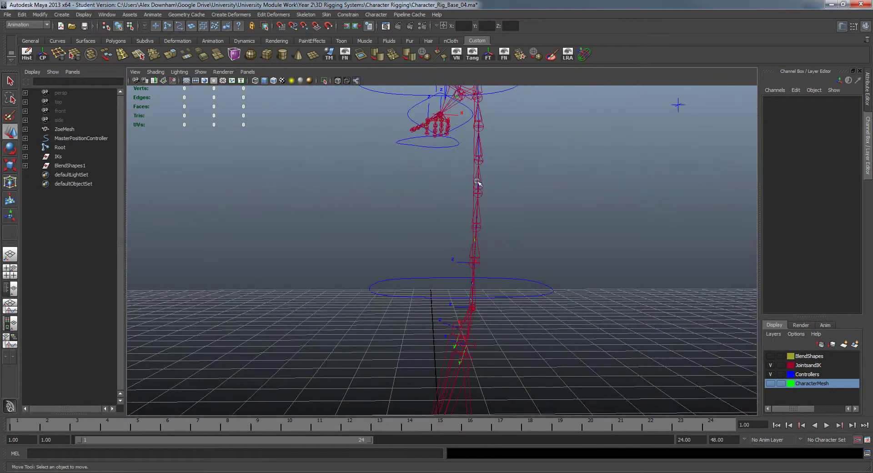
left_click_drag(482, 144, 488, 291, "alt")
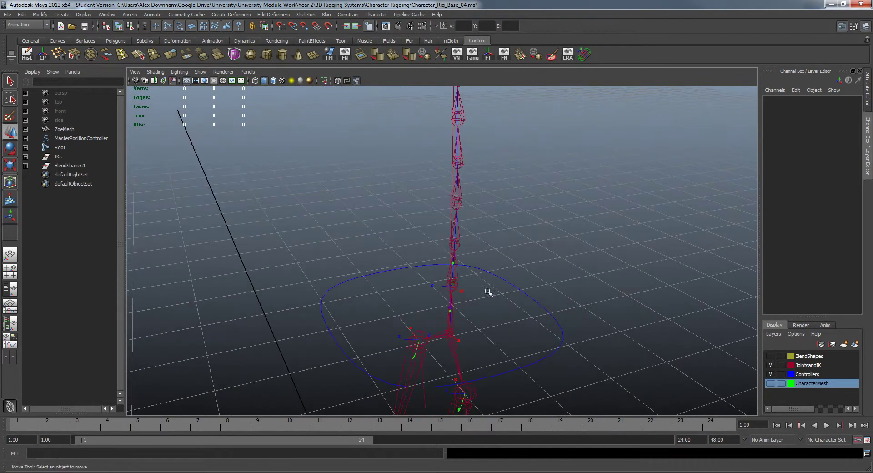
left_click_drag(450, 245, 453, 298, "alt")
right_click_drag(453, 299, 636, 357, "alt")
left_click_drag(637, 357, 455, 312, "alt")
left_click(455, 313)
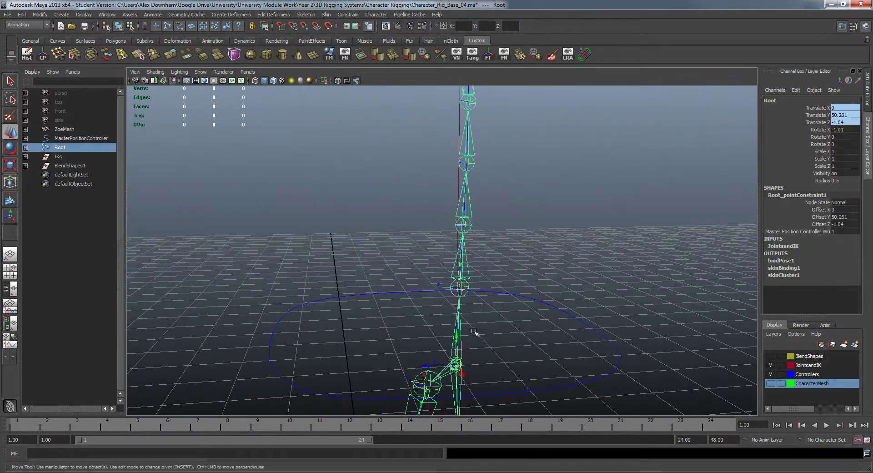
Expand MasterPositionController, select LowerSpineCluster, try moving it about 2.2 along Z, and undo the move
left_click(257, 260)
left_click(25, 138)
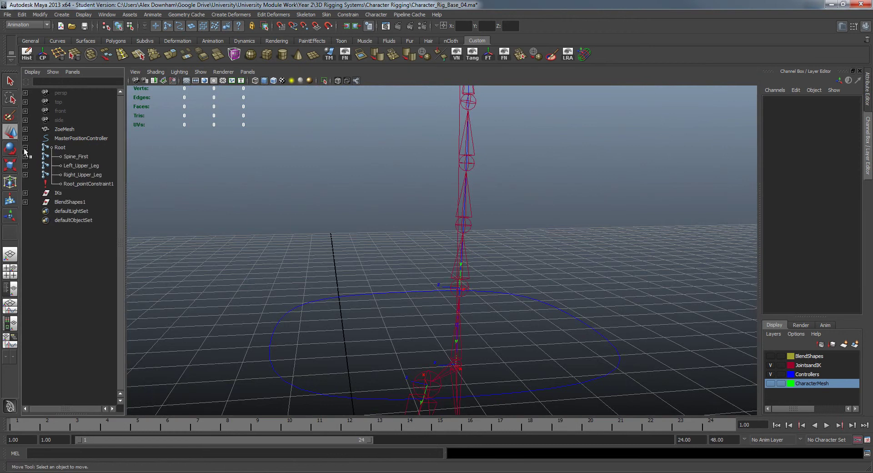
left_click(83, 193)
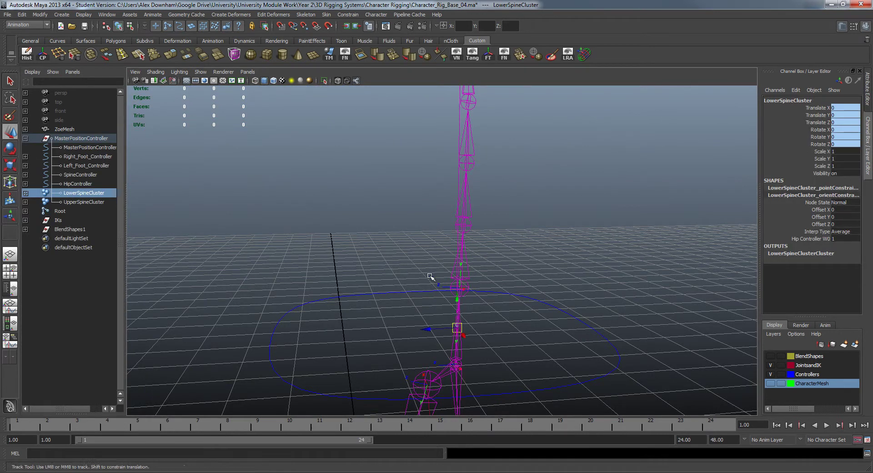
key("f")
left_click_drag(397, 267, 377, 266)
key("ctrl+z")
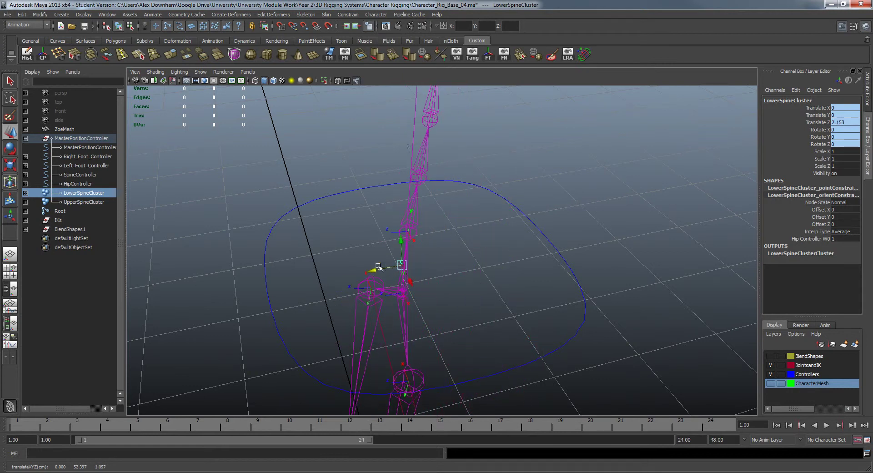
Examine the lower spine joints up close and select the Spine_Second joint
left_click(416, 140)
middle_click_drag(411, 137, 452, 182, "alt")
key("w")
left_click(455, 184)
left_click(476, 171)
scroll(480, 172, "up", 2)
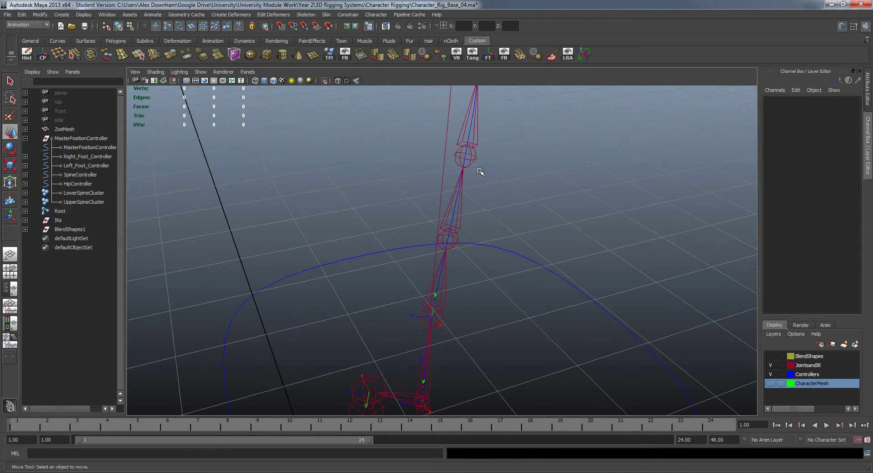
left_click(454, 202)
middle_click_drag(455, 214, 476, 236, "alt")
scroll(470, 238, "up", 3)
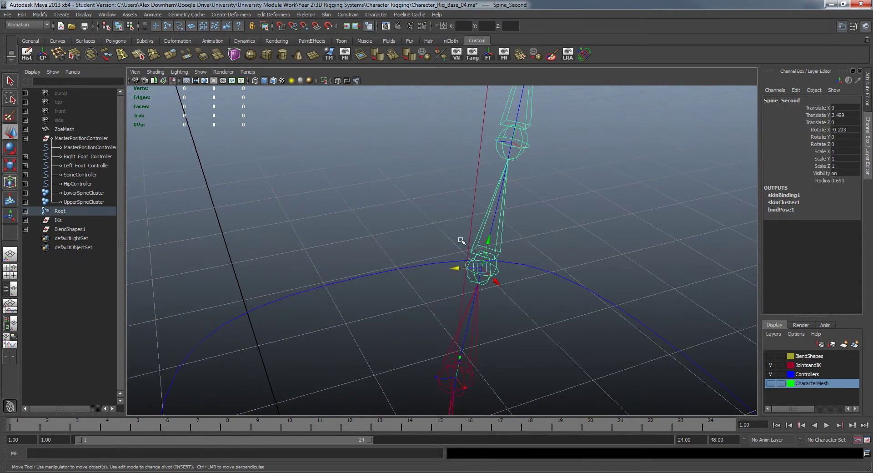
Select the Spine_Third joint, inspect it from another angle, and clear the selection
left_click(101, 245)
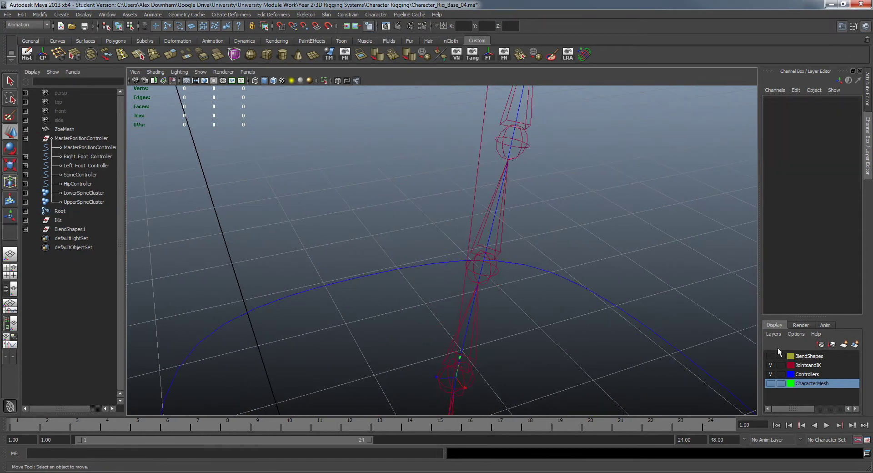
scroll(558, 205, "down", 2)
left_click(499, 135)
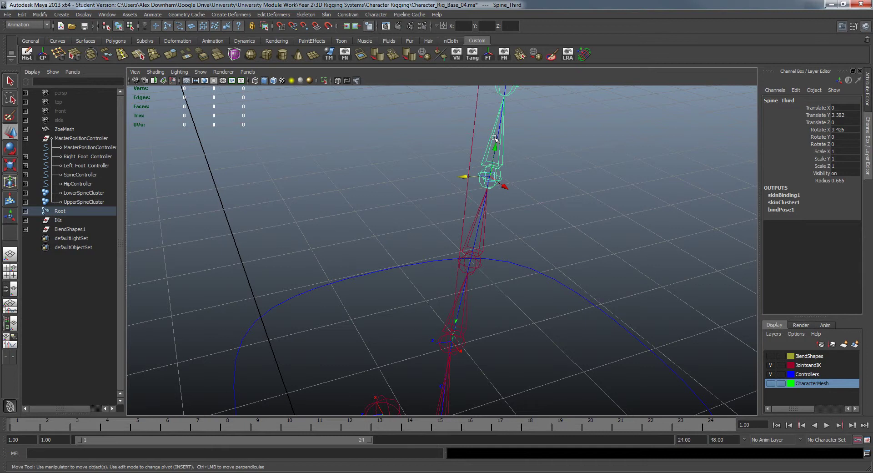
left_click_drag(519, 135, 585, 128, "alt")
left_click(546, 130)
right_click_drag(577, 219, 578, 220, "alt")
left_click_drag(578, 221, 464, 278, "alt")
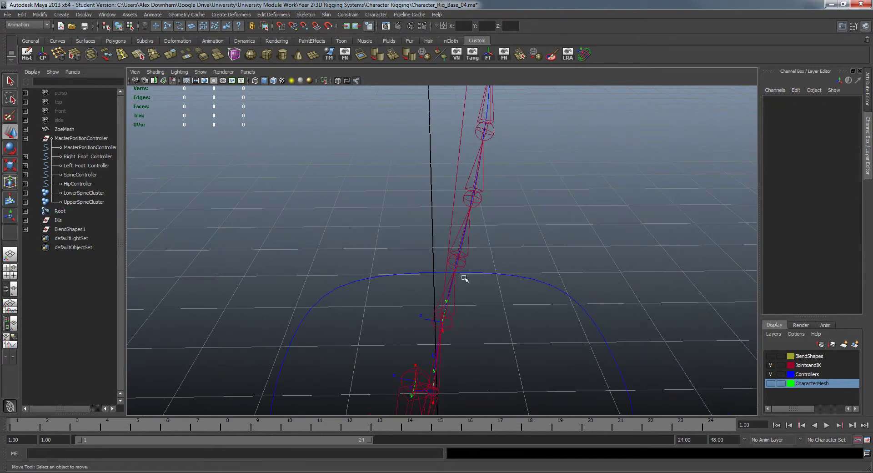
Undo back to the LowerSpineCluster selection, inspect the cluster on the lower spine, and locate the Cluster deformer command
key("ctrl+z")
key("ctrl+z")
key("ctrl+z")
key("ctrl+z")
key("ctrl+z")
key("ctrl+z")
key("ctrl+z")
key("ctrl+z")
right_click_drag(479, 195, 521, 228, "alt")
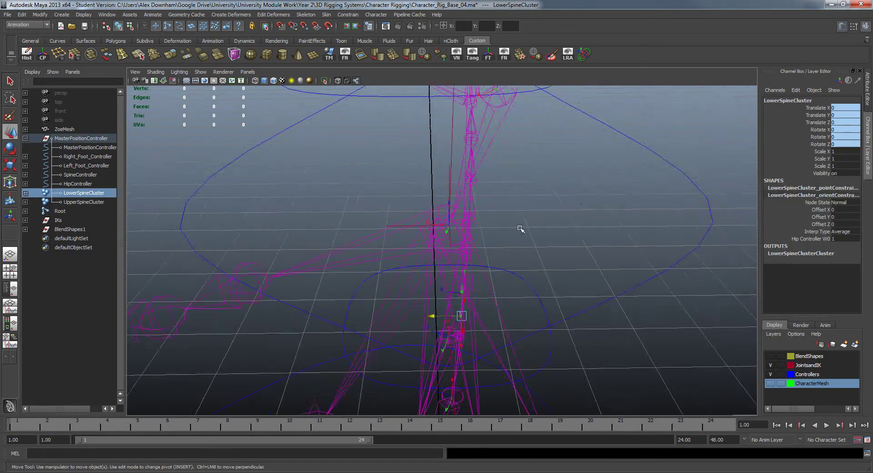
left_click_drag(520, 228, 530, 239, "alt")
right_click_drag(537, 220, 606, 318, "alt")
left_click_drag(606, 318, 596, 268, "alt")
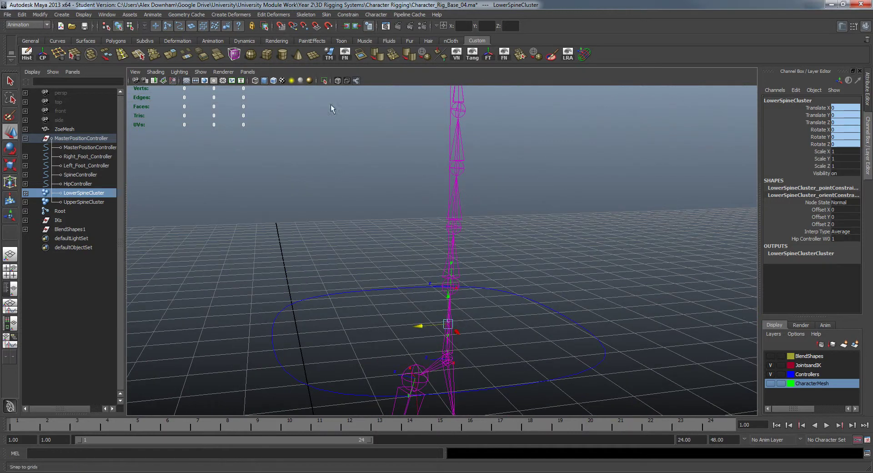
left_click(257, 15)
mouse_move(235, 15)
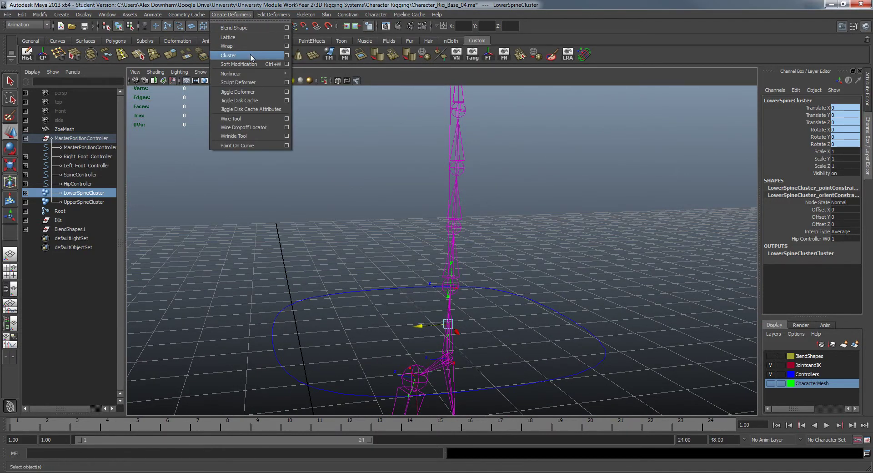
Select HipController, move it along Z to about 3.7, and inspect the spine's bend from the side
left_click_drag(477, 123, 571, 221, "alt")
left_click_drag(590, 282, 591, 282)
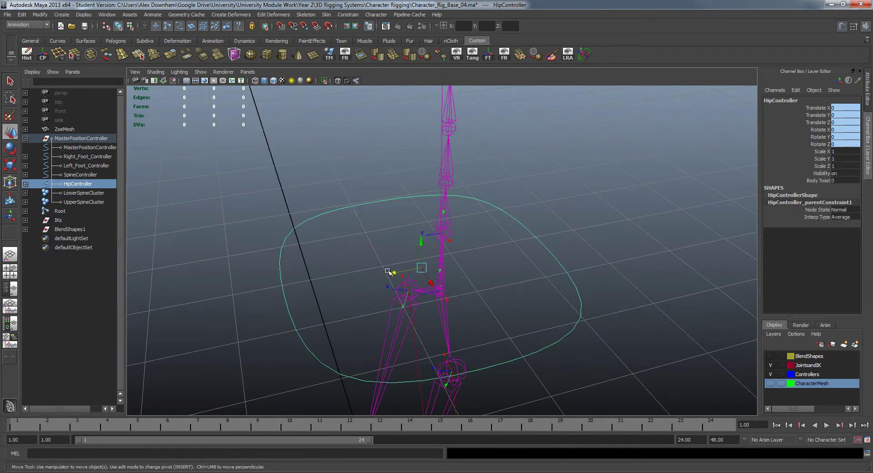
mouse_move(388, 271)
left_mouse_down()
mouse_move(432, 269)
mouse_move(332, 284)
mouse_move(408, 287)
mouse_move(433, 266)
mouse_move(364, 273)
mouse_move(381, 268)
left_mouse_up()
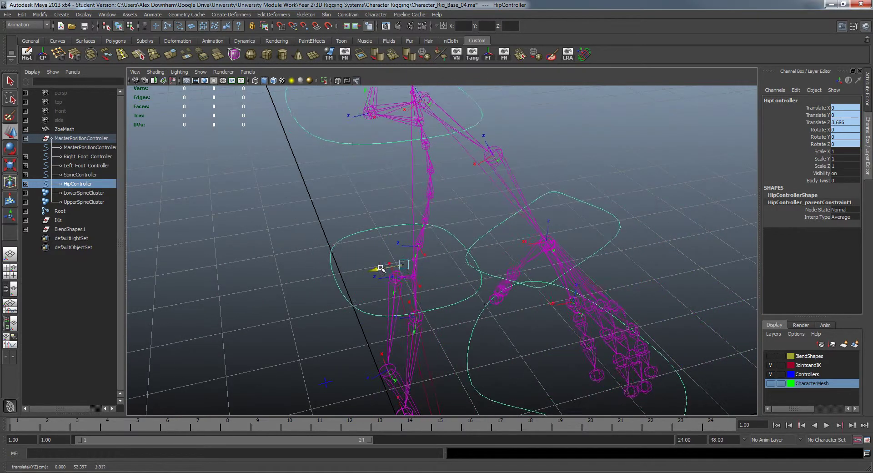
left_click_drag(407, 301, 474, 302, "alt")
middle_click_drag(473, 302, 523, 347, "alt")
left_click_drag(523, 347, 442, 294, "alt")
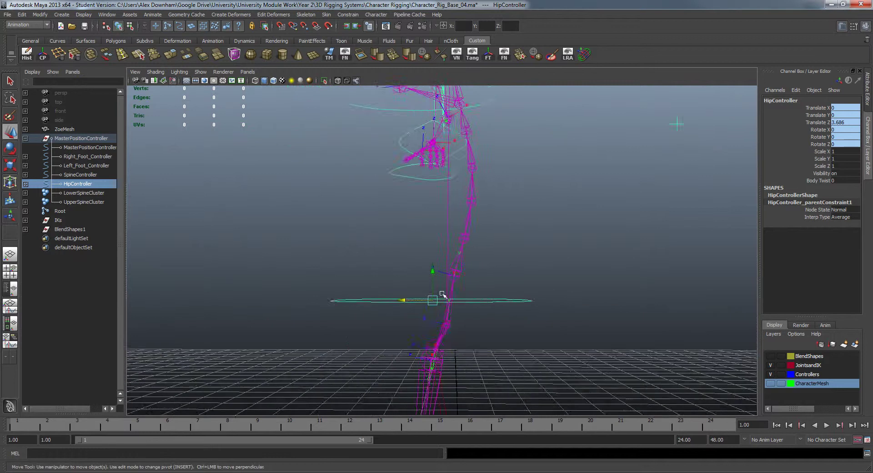
middle_click_drag(458, 152, 460, 175, "alt")
left_click_drag(461, 174, 487, 204, "alt")
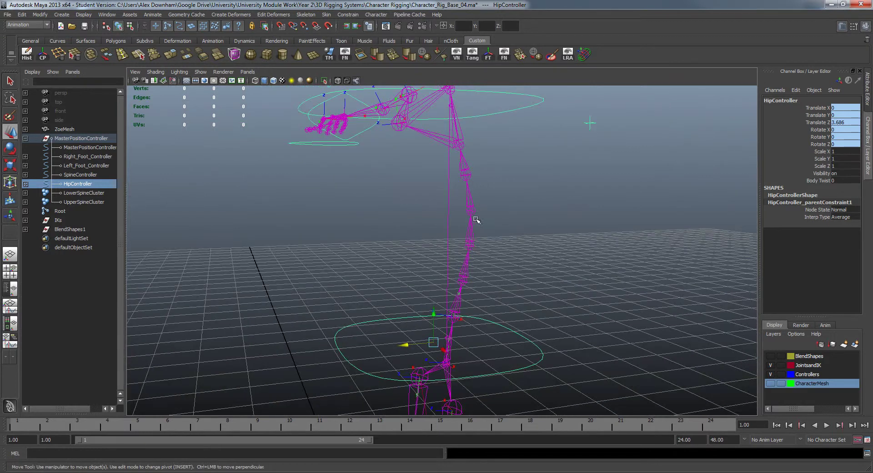
Push HipController further along Z to about 6.7, reset its Translate Z to 0, and clear the selection
left_click_drag(405, 344, 375, 337)
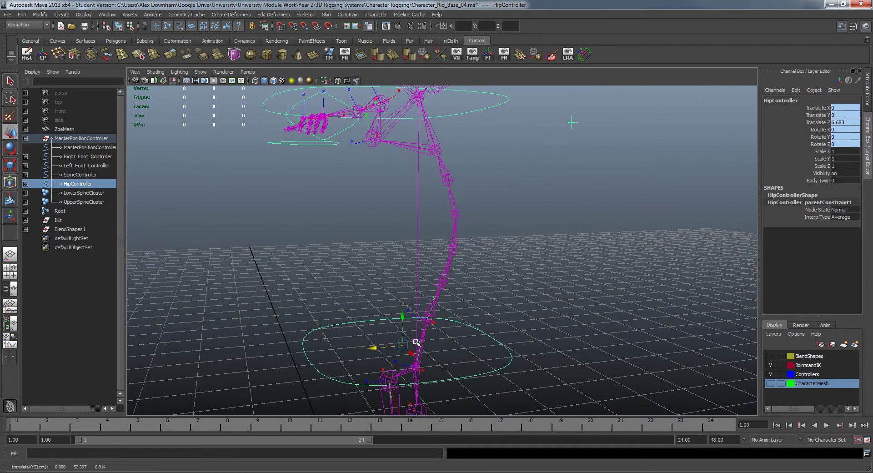
left_click_drag(493, 200, 428, 171, "alt")
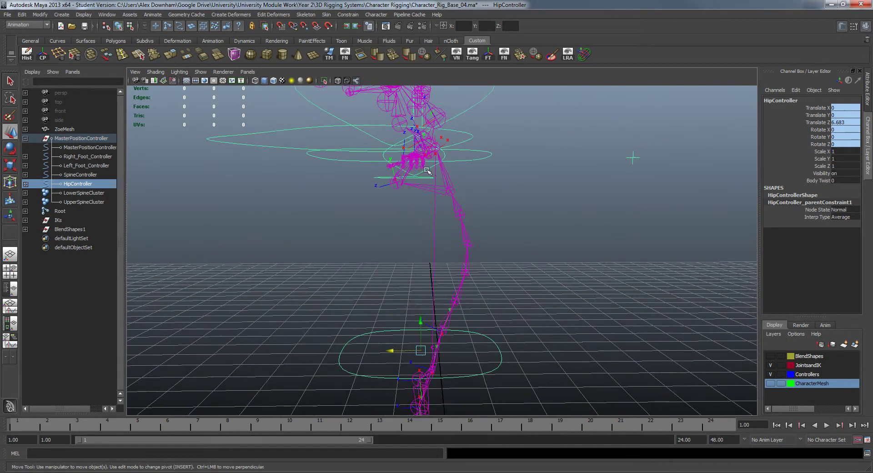
left_click_drag(430, 295, 848, 134, "alt")
type("0")
key("Return")
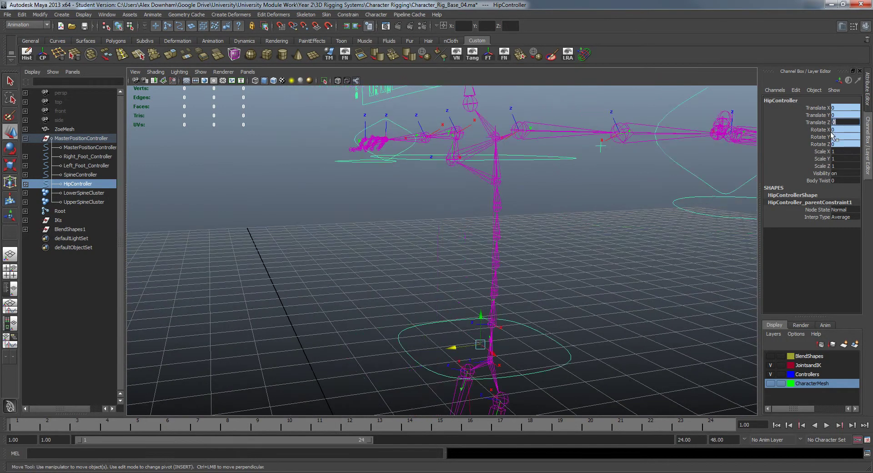
left_click(576, 281)
Select UpperBodyController, try moving it about -7.4 along Z, and undo the move
left_click_drag(583, 279, 550, 228, "alt")
left_click(519, 202)
left_click_drag(519, 202, 491, 235, "alt")
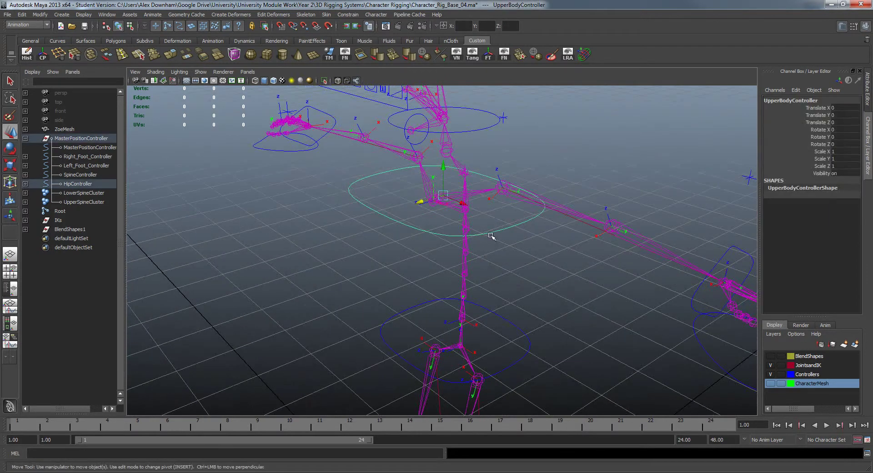
left_click(412, 203)
key("ctrl+z")
left_click_drag(418, 202, 468, 230)
key("ctrl+z")
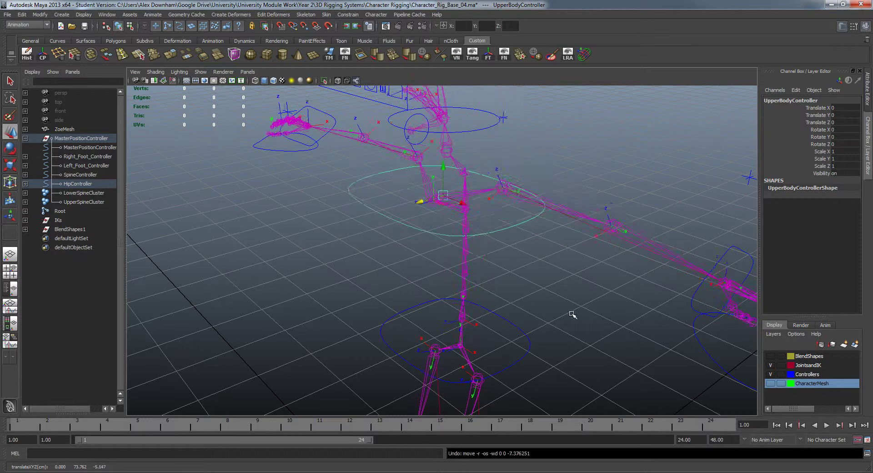
Reselect HipController, try moving it about -1.3 along Z, undo the move, and clear the selection
left_click_drag(571, 314, 545, 324, "alt")
right_click_drag(546, 324, 531, 328, "alt")
left_click_drag(530, 327, 495, 295, "alt")
left_click_drag(503, 323, 519, 335, "alt")
left_click_drag(500, 309, 523, 325)
mouse_move(431, 326)
left_mouse_down()
mouse_move(447, 314)
mouse_move(418, 323)
mouse_move(445, 319)
mouse_move(436, 326)
left_mouse_up()
key("ctrl+z")
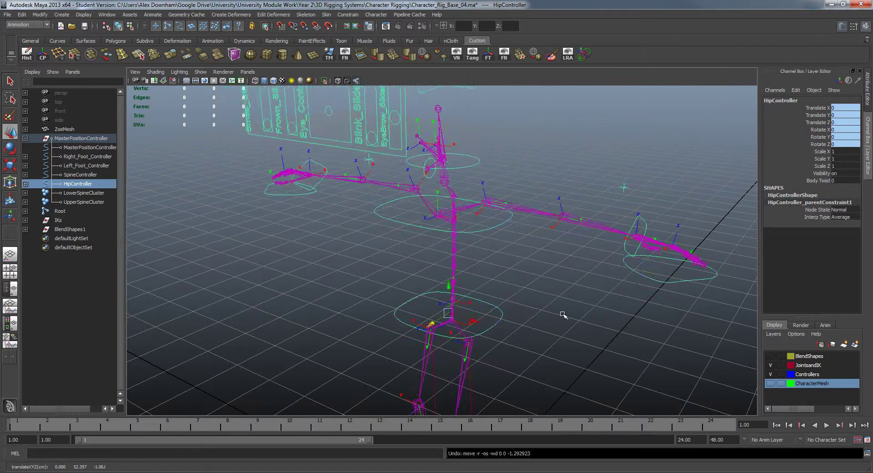
left_click(563, 315)
Select HeadController and try rotating it about -8.4 degrees around Z
left_click_drag(563, 315, 561, 294, "alt")
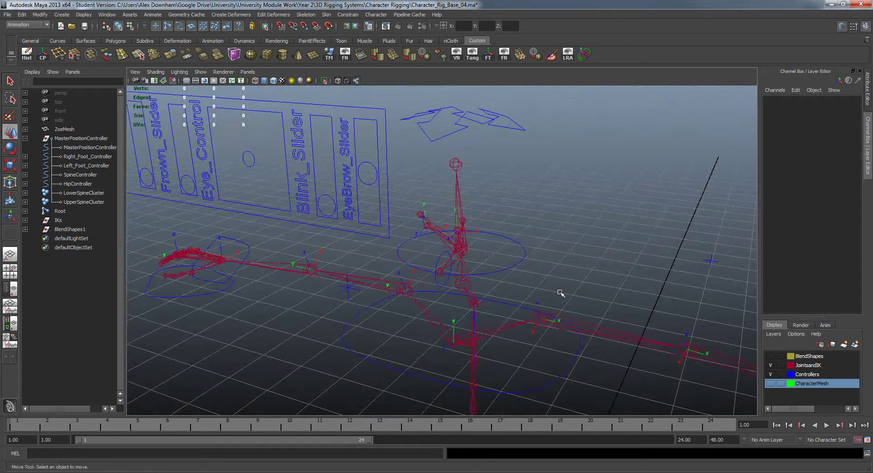
left_click(508, 122)
key("e")
mouse_move(479, 261)
left_mouse_down()
mouse_move(497, 292)
mouse_move(450, 253)
mouse_move(489, 270)
left_mouse_up()
Try rotating HeadTiltController about -7.9 degrees around Z, undo both head rotations, and clear the selection
left_click(526, 261)
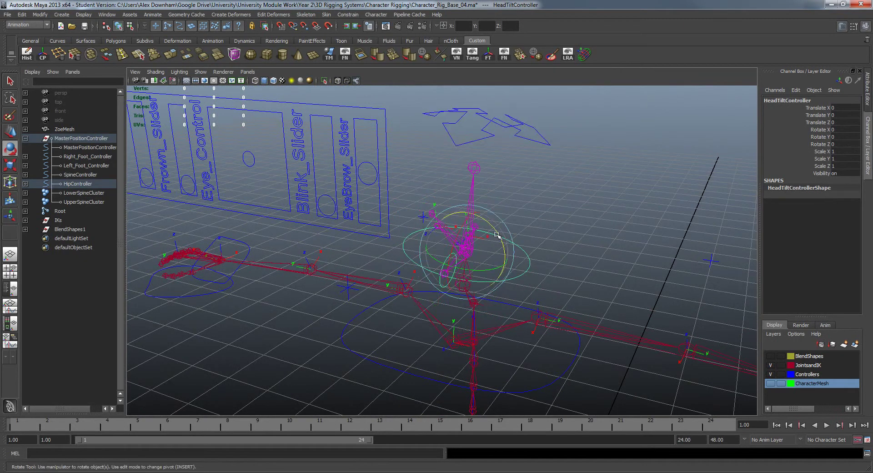
left_click_drag(497, 234, 506, 258)
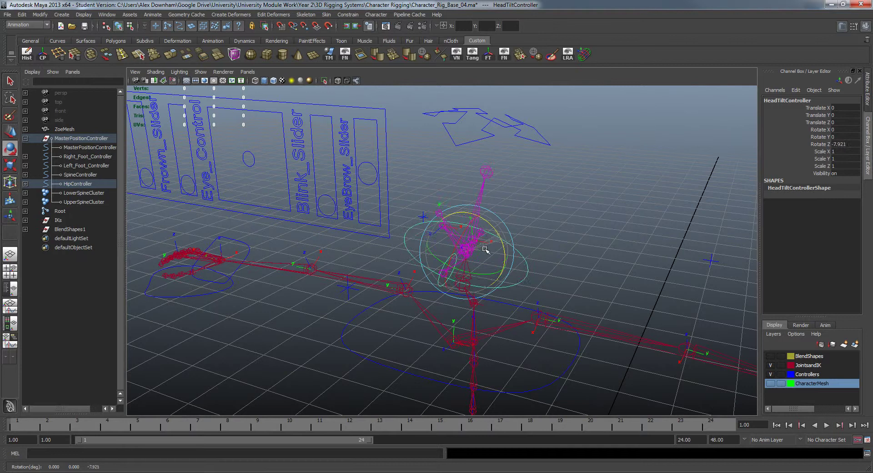
key("ctrl+z")
key("ctrl+z")
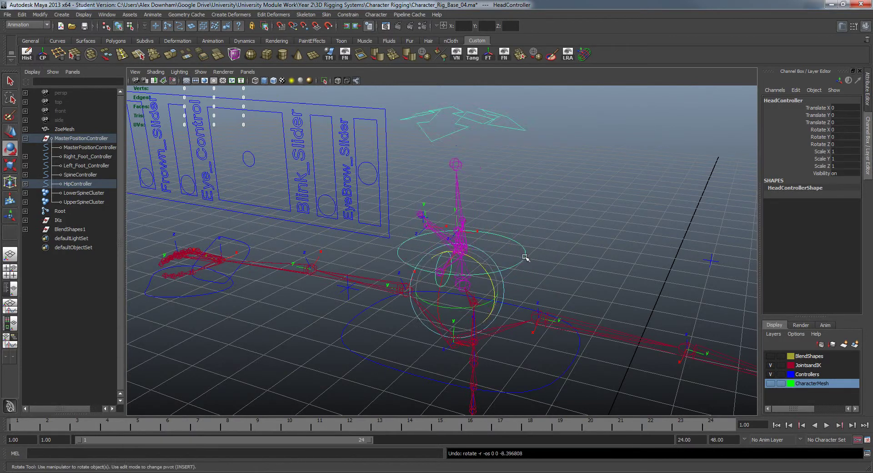
left_click(555, 259)
Select JawController, try rotating the jaw around X, and clear the selection
left_click_drag(556, 259, 496, 267, "alt")
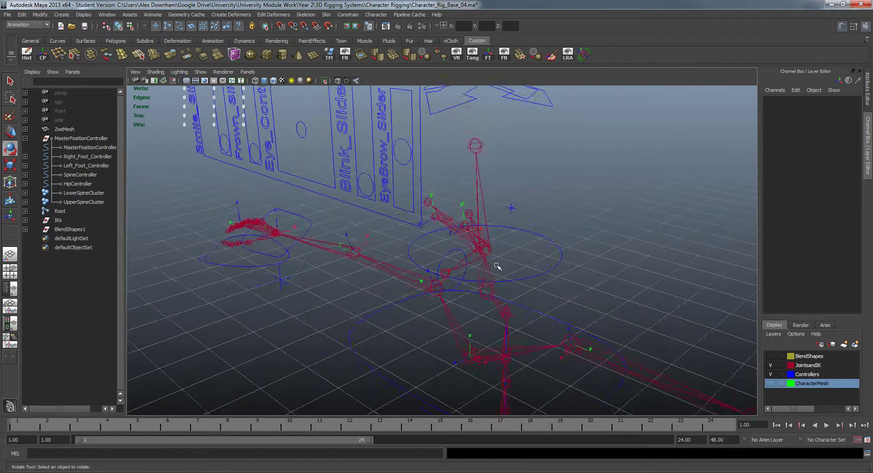
right_click_drag(495, 267, 575, 323, "alt")
left_click_drag(575, 323, 537, 306, "alt")
left_click(486, 300)
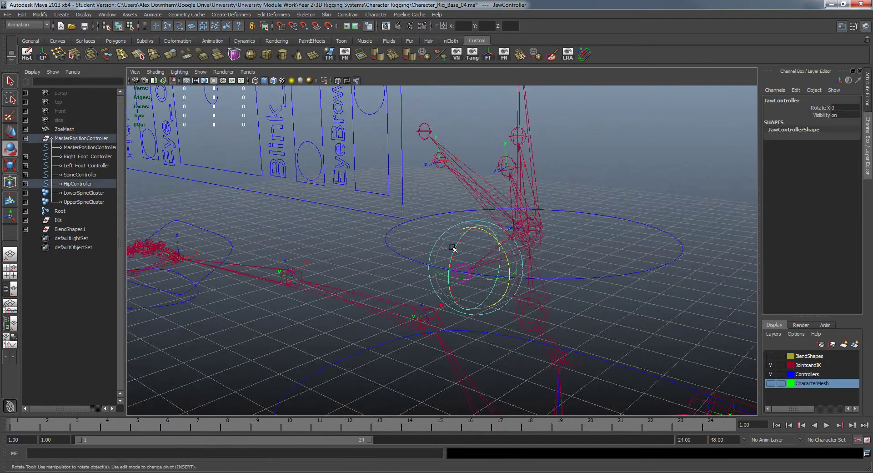
left_click_drag(463, 252, 456, 255)
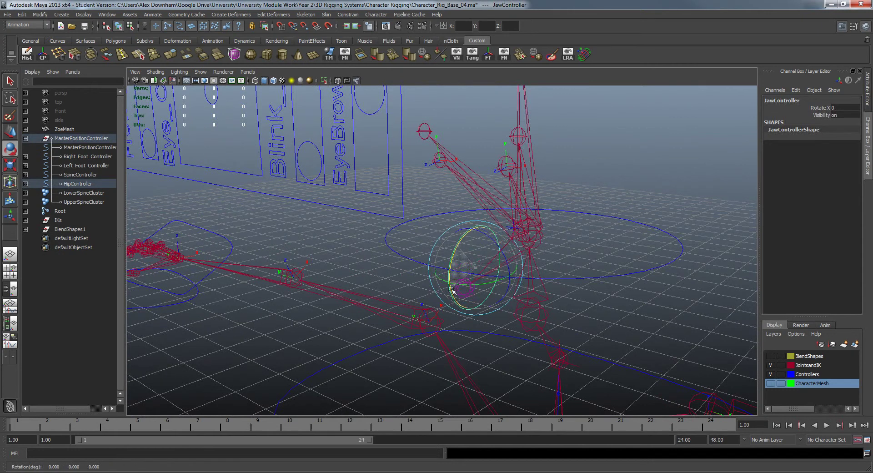
left_click(613, 173)
Select the Left_Elbow pole vector, try moving it along X, undo the move, and clear the selection
right_click_drag(614, 173, 586, 228, "alt")
middle_click_drag(586, 230, 631, 205, "alt")
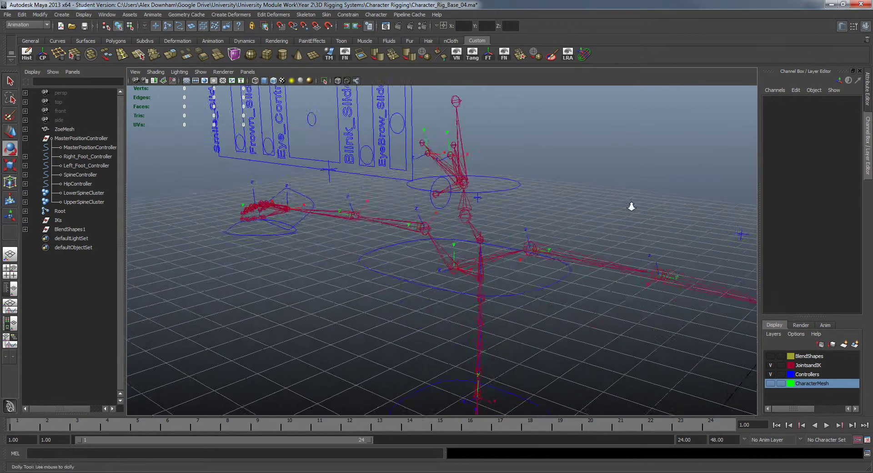
right_click_drag(632, 205, 572, 241, "alt")
left_click_drag(572, 241, 400, 242, "alt")
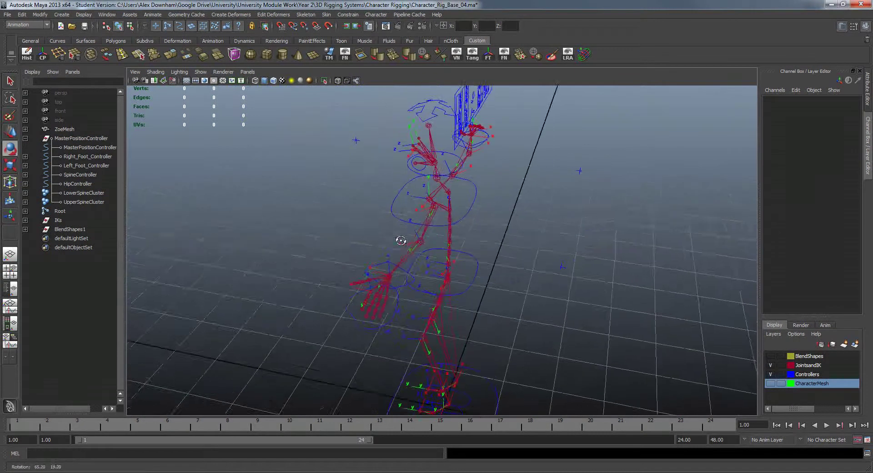
middle_click_drag(400, 242, 416, 250, "alt")
left_click_drag(416, 249, 579, 306, "alt")
left_click_drag(580, 214, 671, 321)
left_click_drag(562, 287, 612, 288, "alt")
key("w")
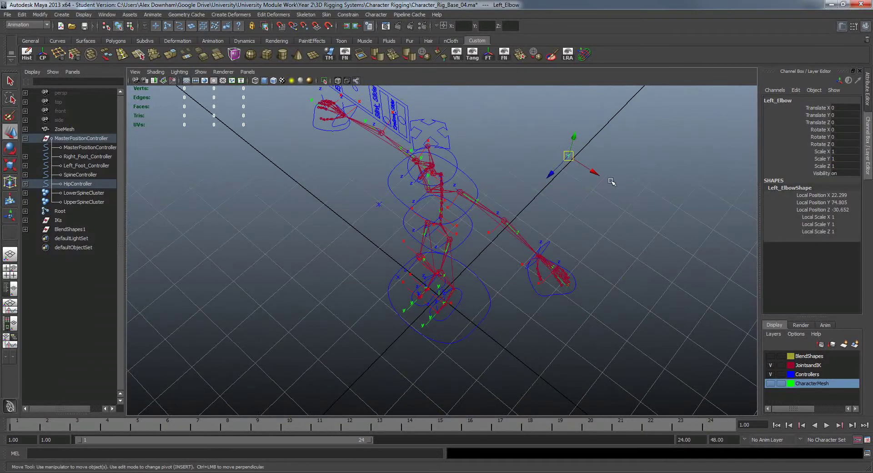
left_click_drag(594, 175, 606, 214)
key("ctrl+z")
middle_click_drag(505, 225, 510, 247, "alt")
right_click_drag(510, 247, 517, 255, "alt")
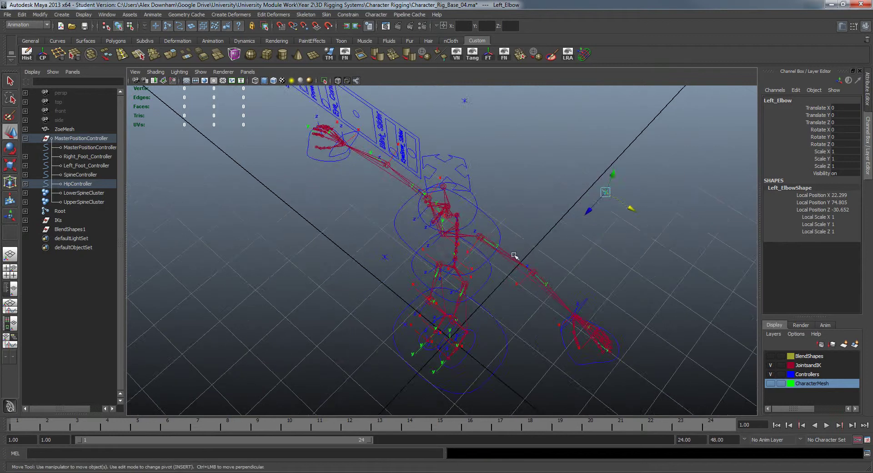
left_click_drag(517, 255, 532, 219, "alt")
left_click(533, 317)
Make the CharacterMesh layer visible over the joints and controllers
left_click_drag(526, 325, 550, 333, "alt")
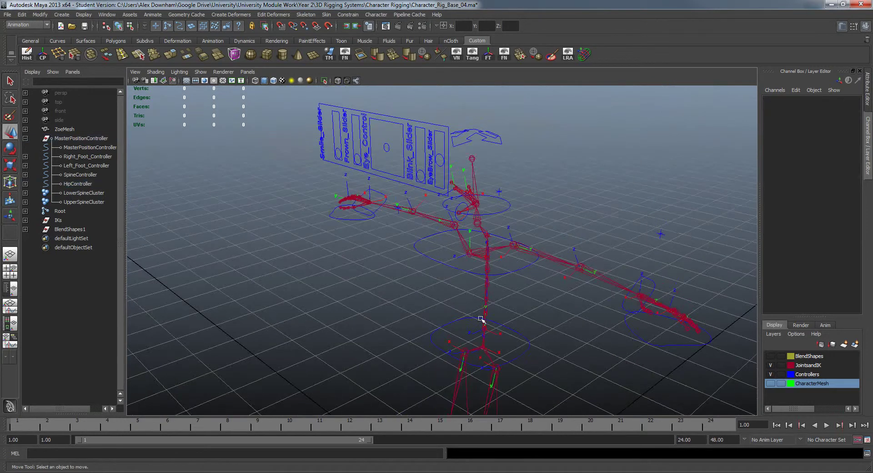
middle_click_drag(442, 310, 433, 187, "alt")
right_click_drag(636, 260, 600, 251, "alt")
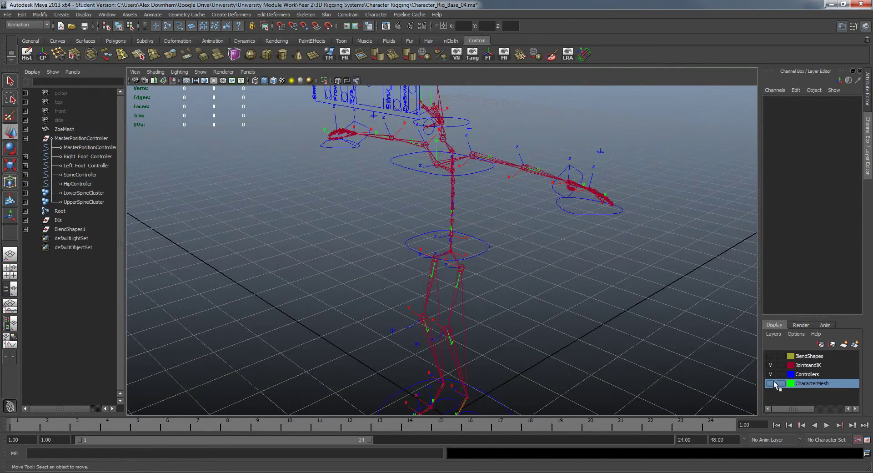
left_click(772, 383)
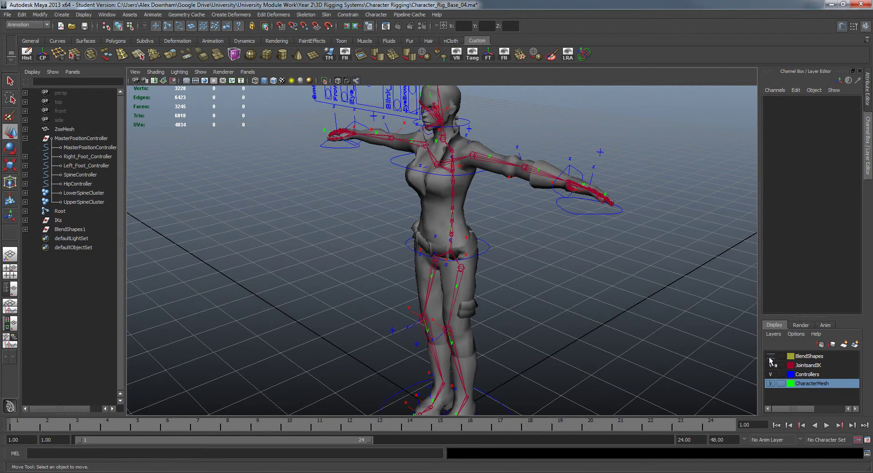
Hide the JointsandIK layer, leaving the CharacterMesh and Controllers layers displayed
left_click(771, 365)
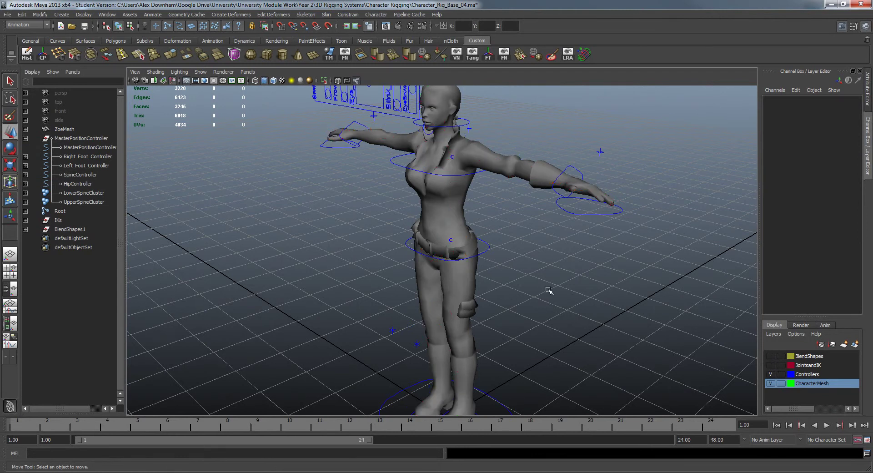
right_click_drag(550, 291, 503, 277, "alt")
left_click_drag(503, 277, 522, 266, "alt")
right_click_drag(523, 265, 310, 219, "alt")
left_click_drag(309, 219, 326, 241, "alt")
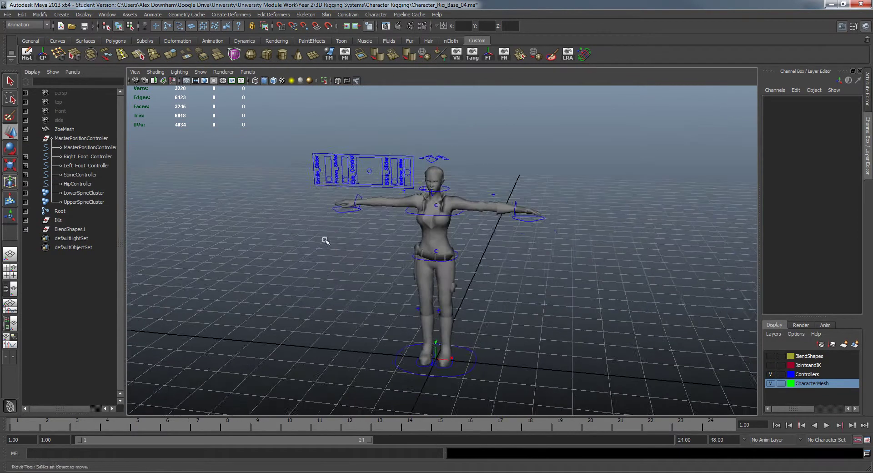
Select the facial control panel's outer frame together with EyeControllerOutline beside the character's head
right_click_drag(325, 242, 388, 300, "alt")
left_click_drag(364, 284, 398, 302, "alt")
middle_click_drag(397, 302, 518, 326, "alt")
left_click_drag(518, 325, 473, 302, "alt")
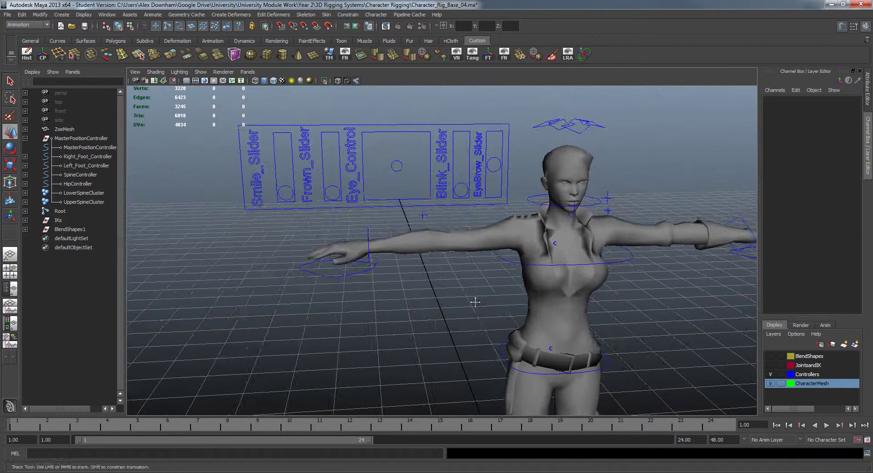
middle_click_drag(474, 302, 471, 332, "alt")
left_click_drag(471, 332, 462, 312, "alt")
middle_click_drag(464, 327, 497, 373, "alt")
right_click_drag(449, 277, 515, 337, "alt")
middle_click_drag(515, 338, 518, 353, "alt")
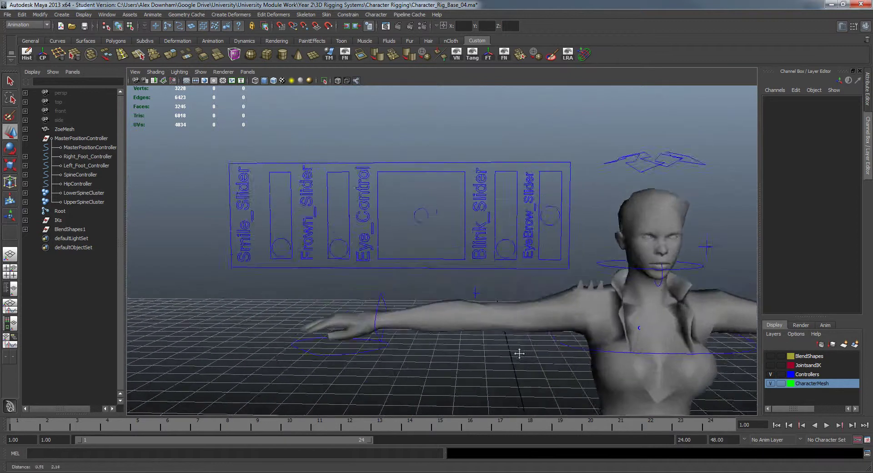
right_click_drag(509, 343, 540, 363, "alt")
left_click_drag(540, 363, 546, 296, "alt")
left_click_drag(473, 142, 502, 184)
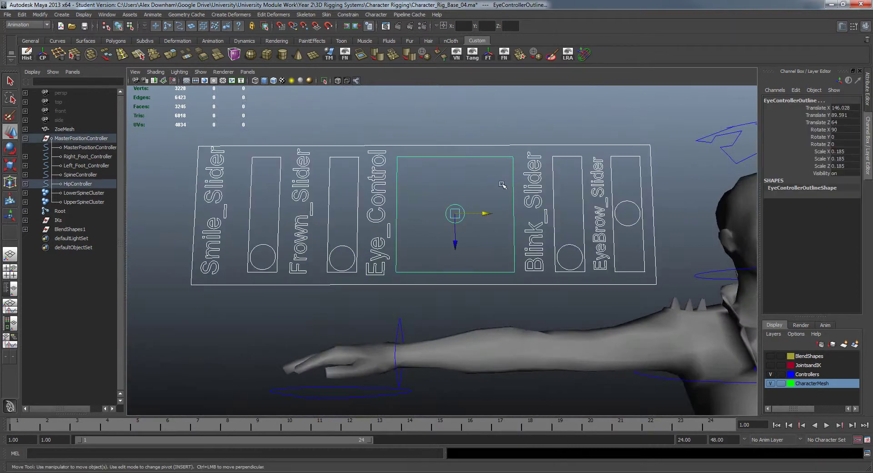
Examine the selected facial panel's outlines and text labels from several angles, and clear the selection
middle_click_drag(473, 253, 412, 242, "alt")
left_click_drag(421, 242, 435, 268, "alt")
middle_click_drag(435, 268, 471, 273, "alt")
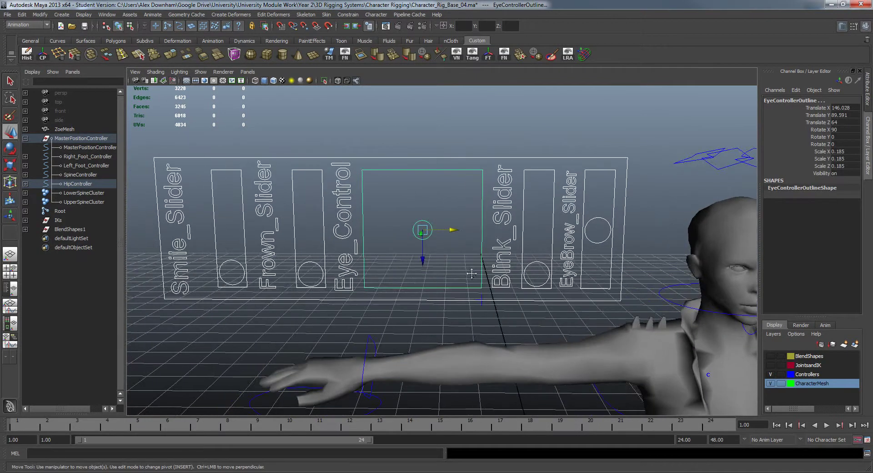
left_click_drag(472, 273, 449, 279, "alt")
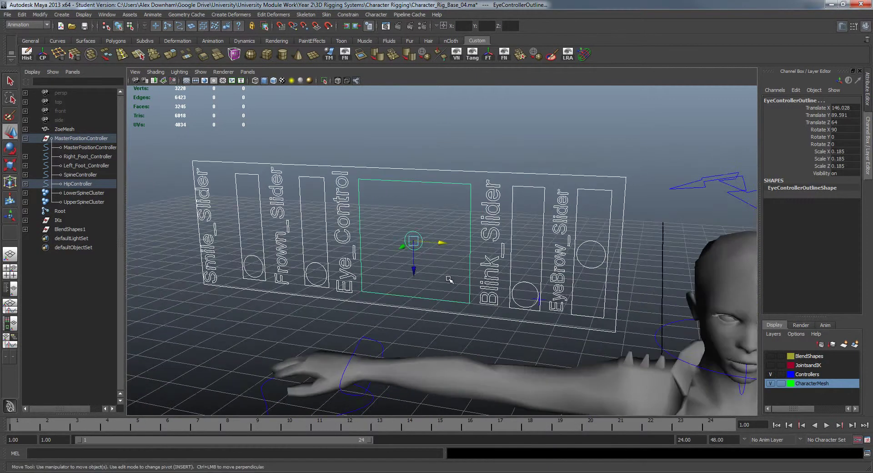
middle_click_drag(498, 277, 489, 273, "alt")
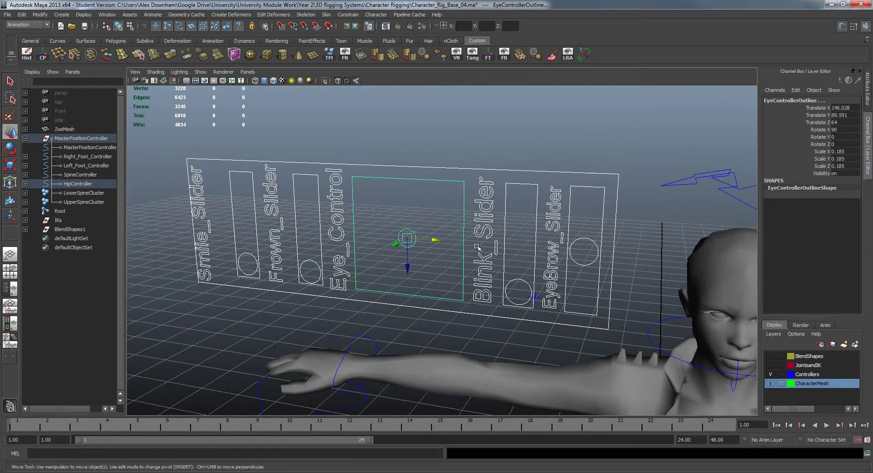
left_click(62, 14)
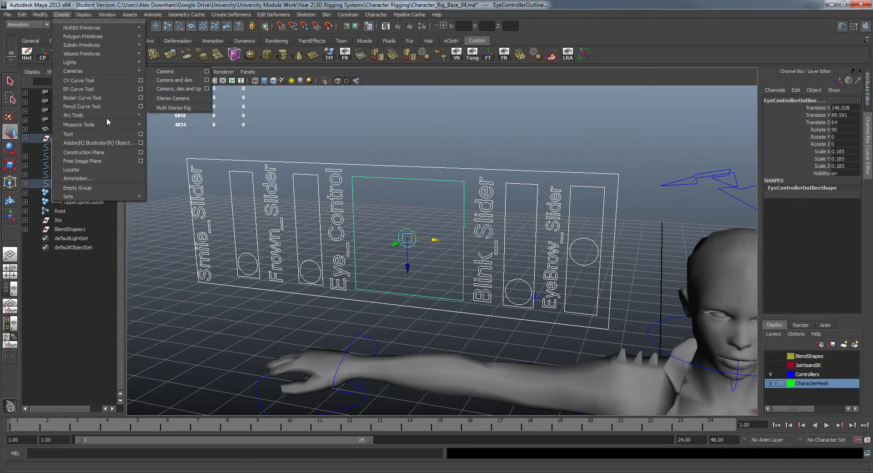
left_click(319, 182)
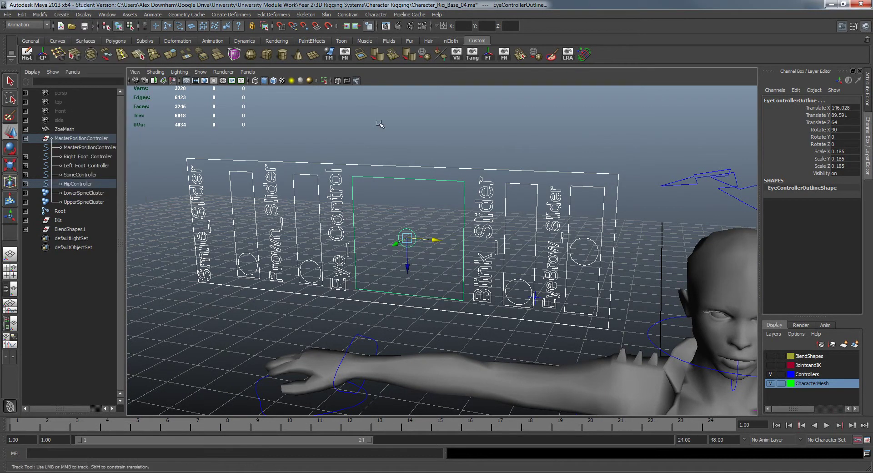
left_click_drag(343, 188, 392, 156, "alt")
left_click(439, 194)
Select Left_Foot_Controller at the character's foot to inspect its Ball Lift, Toe Lift and Toe Roll attributes
left_click_drag(439, 193, 463, 265, "alt")
right_click_drag(510, 284, 437, 253, "alt")
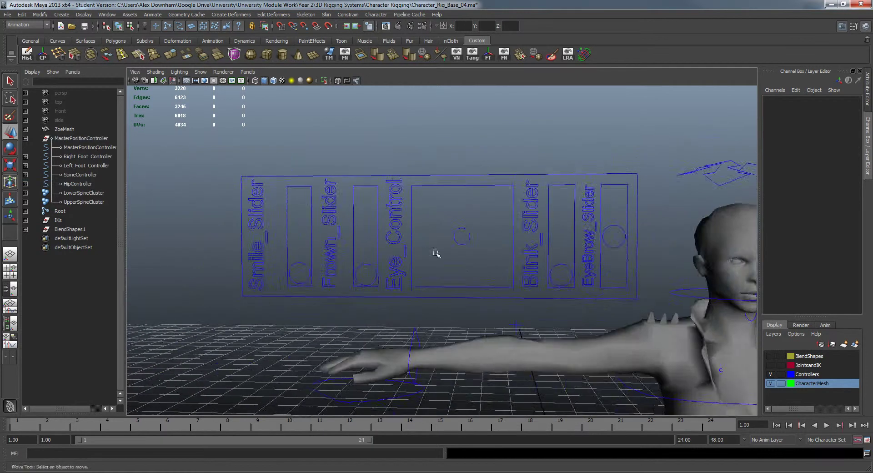
middle_click_drag(514, 274, 355, 251, "alt")
left_click_drag(409, 242, 425, 239, "alt")
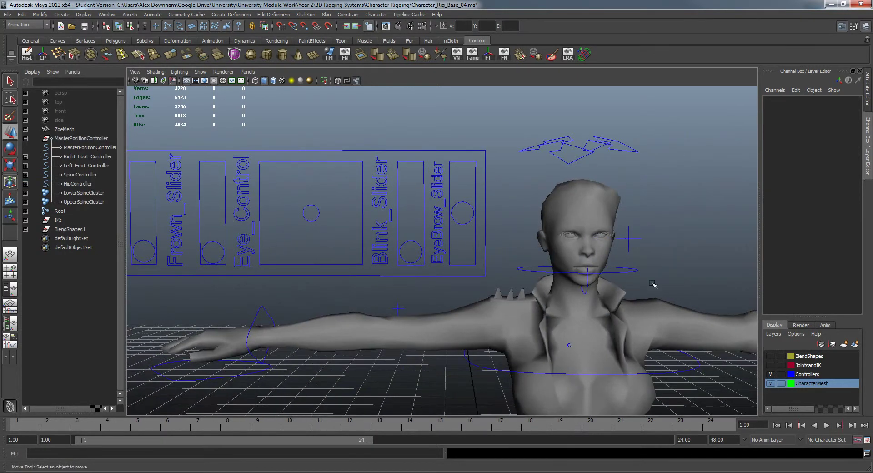
left_click_drag(469, 265, 470, 278, "alt")
right_click_drag(471, 279, 417, 274, "alt")
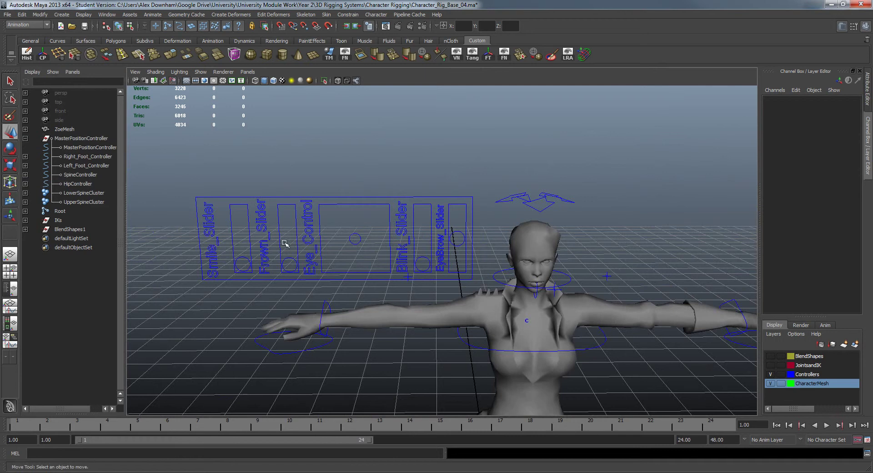
middle_click_drag(480, 273, 461, 229, "alt")
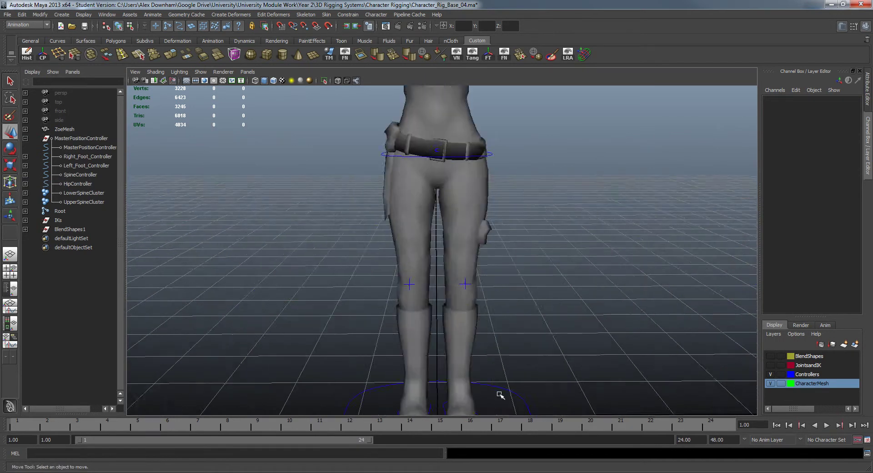
right_click_drag(499, 395, 508, 329, "alt")
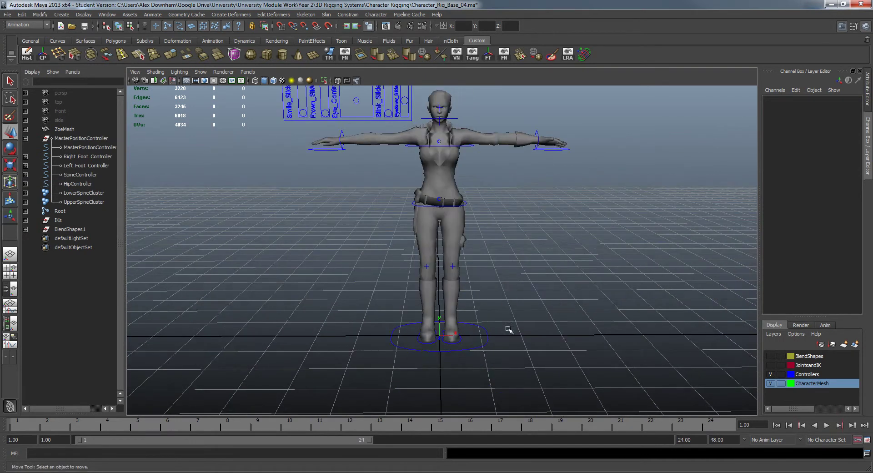
left_click(457, 344)
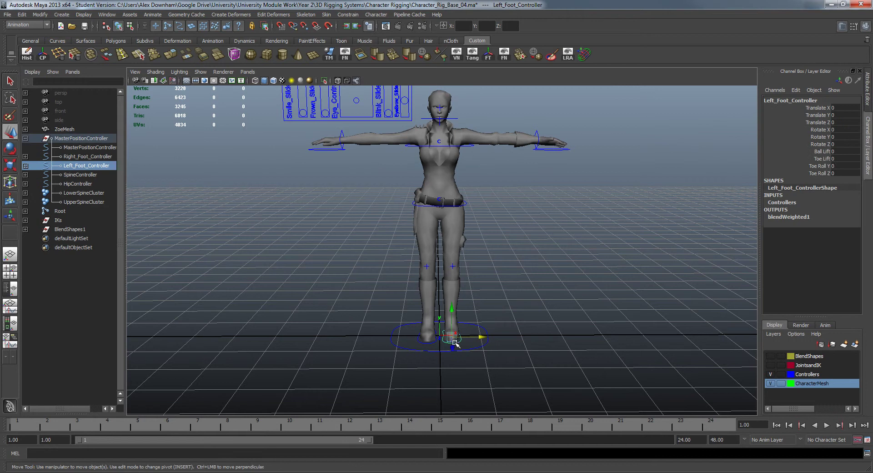
Examine the Smile, Frown, Eye, Blink and EyeBrow controls of the facial panel alongside the character's head
mouse_move(587, 261)
left_mouse_down("alt")
mouse_move(472, 273)
mouse_move(371, 267)
mouse_move(583, 256)
left_mouse_up("alt")
left_click_drag(572, 199, 529, 253, "alt")
right_click_drag(426, 181, 496, 268, "alt")
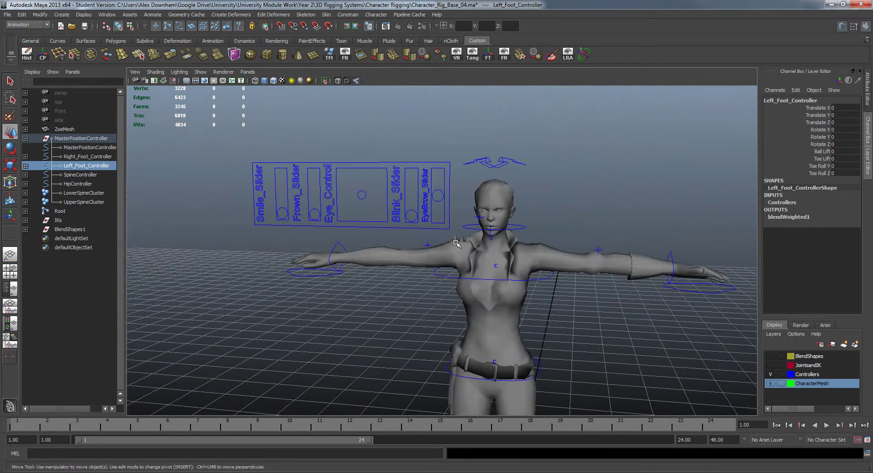
scroll(484, 276, "up", 5)
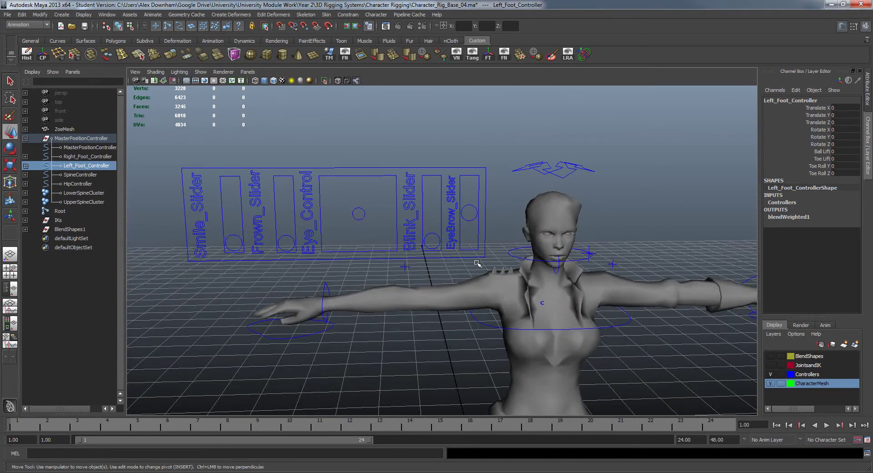
left_click_drag(478, 263, 443, 312, "alt")
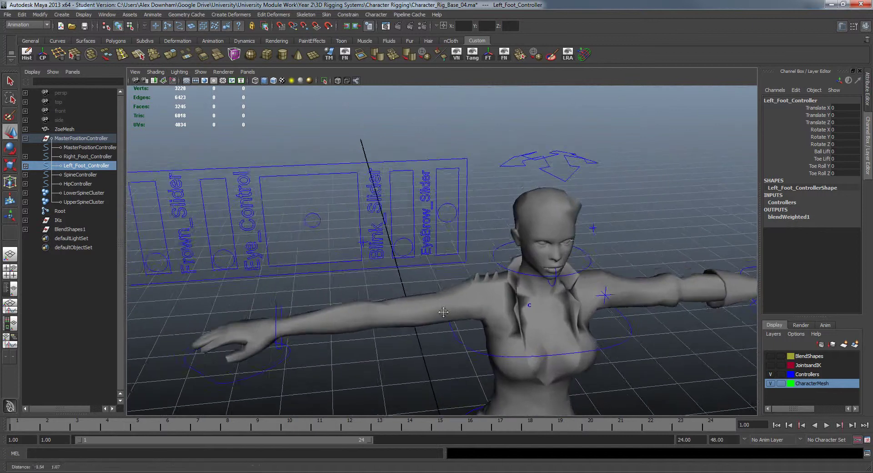
right_click_drag(444, 312, 371, 293, "alt")
left_click_drag(371, 292, 364, 269, "alt")
right_click_drag(364, 270, 457, 324, "alt")
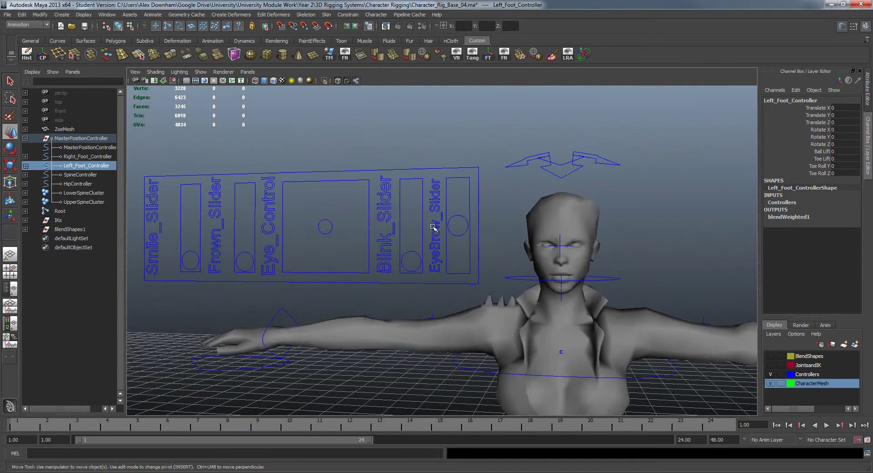
left_click_drag(433, 225, 427, 227, "alt")
right_click_drag(427, 228, 508, 245, "alt")
left_click_drag(516, 249, 547, 320, "alt")
right_click_drag(547, 321, 567, 301, "alt")
left_click_drag(566, 300, 491, 293, "alt")
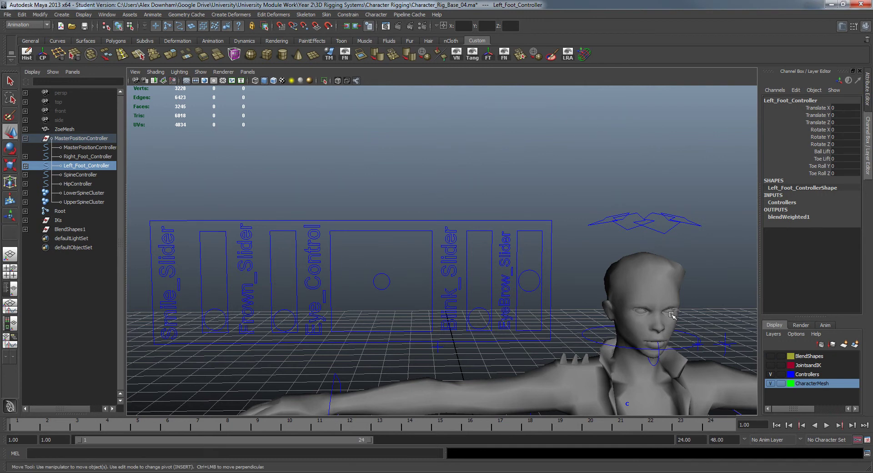
Try moving the smile slider and FrownSlider vertically within their frames on the facial panel
left_click(214, 309)
left_click_drag(213, 299, 189, 276)
left_click(287, 312)
left_click(287, 312)
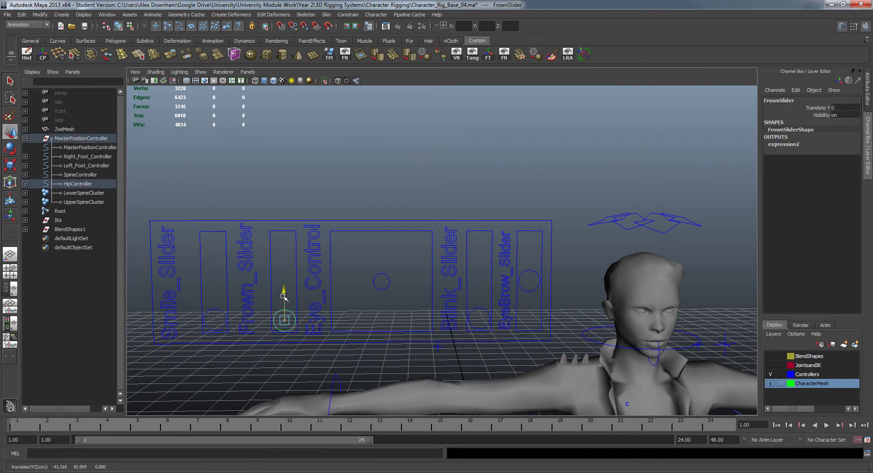
left_click_drag(285, 312, 452, 347)
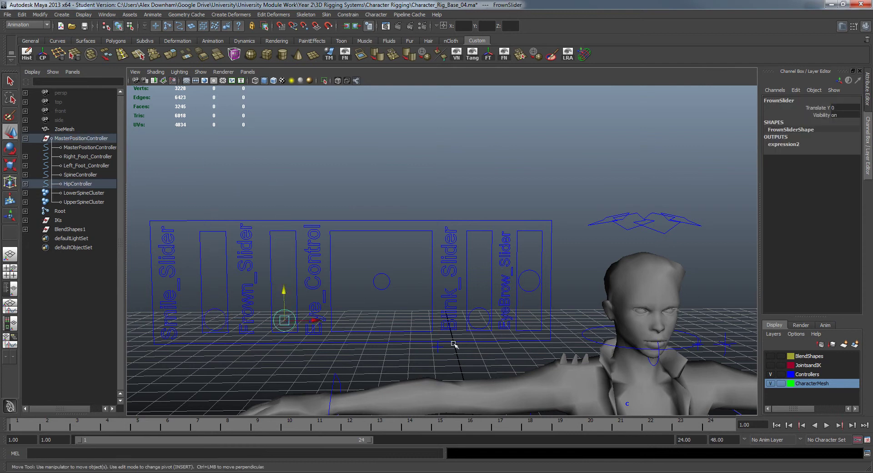
Try moving BlinkSlider vertically within its frame, and clear the selection
left_click(483, 307)
mouse_move(480, 286)
left_mouse_down()
mouse_move(464, 176)
mouse_move(473, 336)
mouse_move(468, 207)
mouse_move(471, 300)
left_mouse_up()
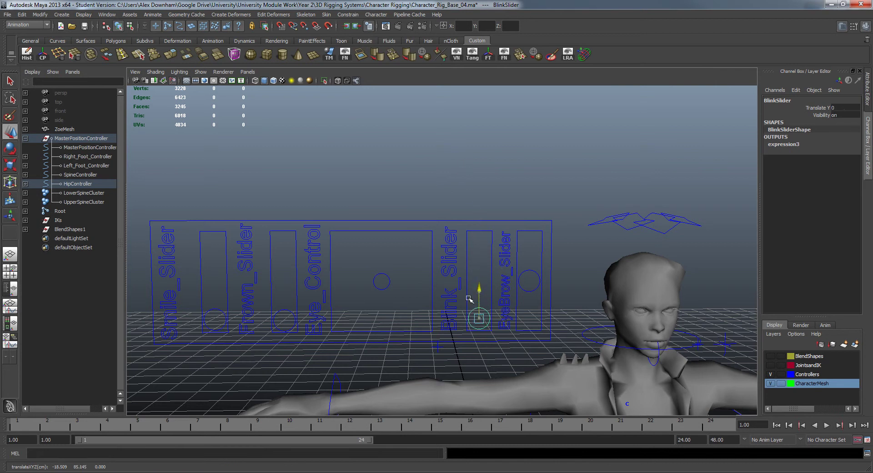
left_click(584, 230)
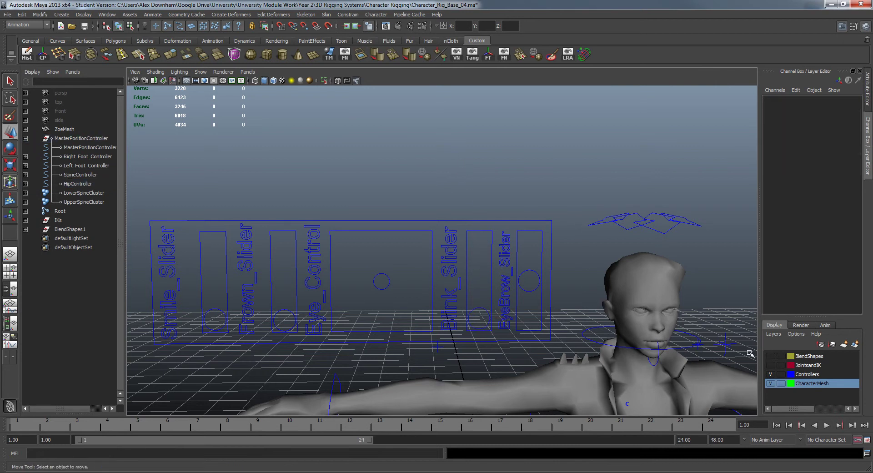
Make the BlendShapes layer visible to display the duplicate character meshes beside the rigged one
middle_click_drag(746, 318, 506, 306, "alt")
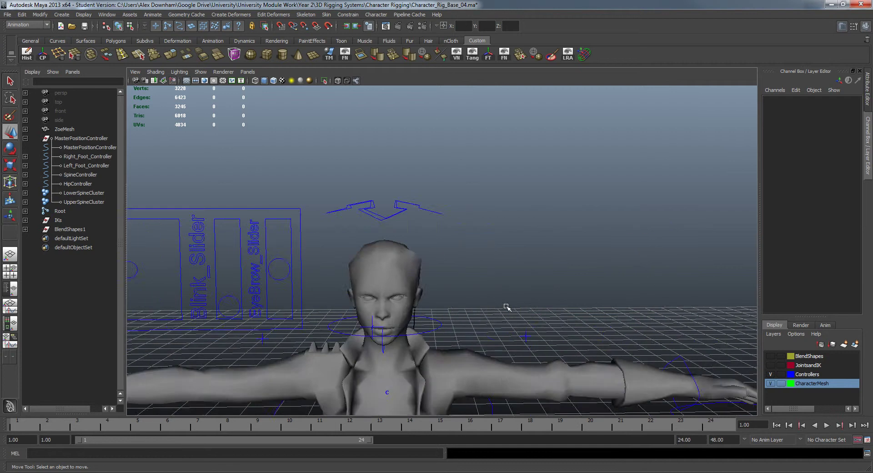
scroll(506, 306, "down", 5)
left_click_drag(460, 298, 432, 318, "alt")
scroll(520, 256, "up", 3)
middle_click_drag(521, 256, 572, 296, "alt")
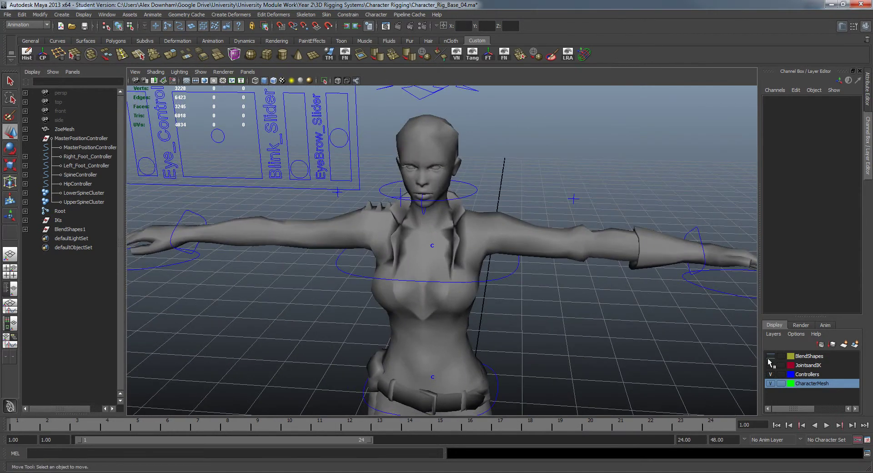
left_click(770, 358)
right_click_drag(602, 309, 527, 304, "alt")
left_click_drag(527, 305, 511, 283, "alt")
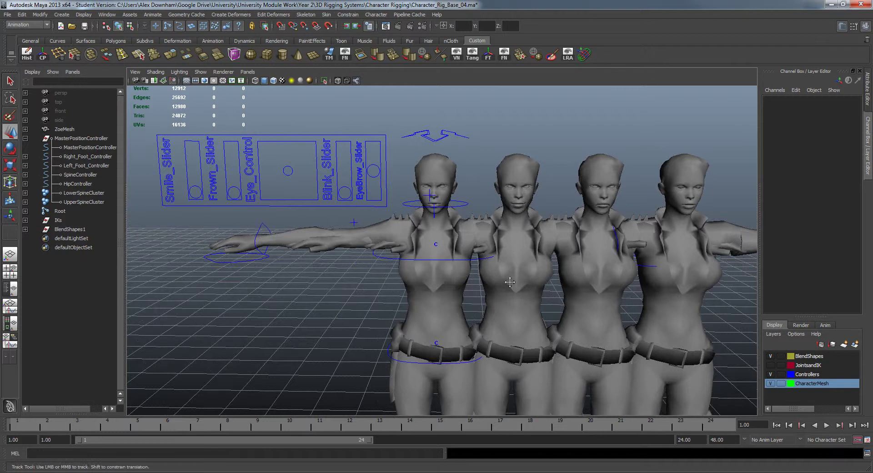
Compare the facial expressions of the duplicate blend shape heads with the rigged character's neutral face
right_click_drag(511, 282, 546, 314, "alt")
middle_click_drag(546, 314, 464, 345, "alt")
right_click_drag(463, 346, 543, 378, "alt")
left_click_drag(542, 379, 536, 365, "alt")
middle_click_drag(536, 364, 510, 353, "alt")
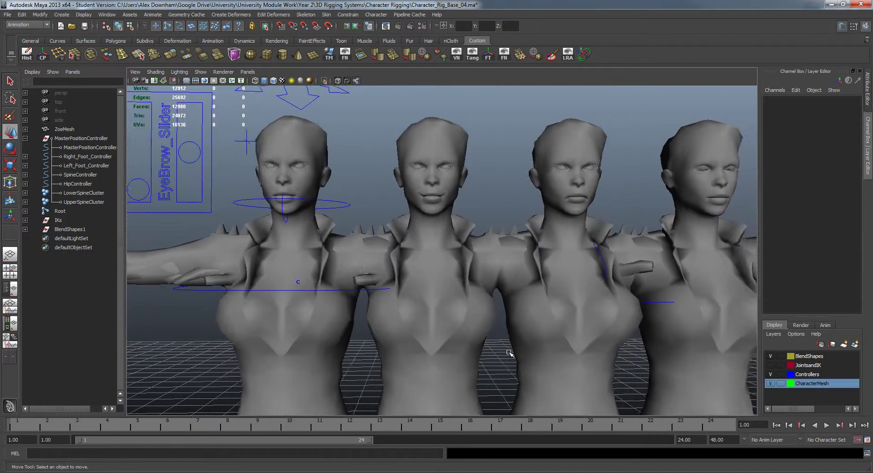
left_click_drag(510, 353, 478, 341, "alt")
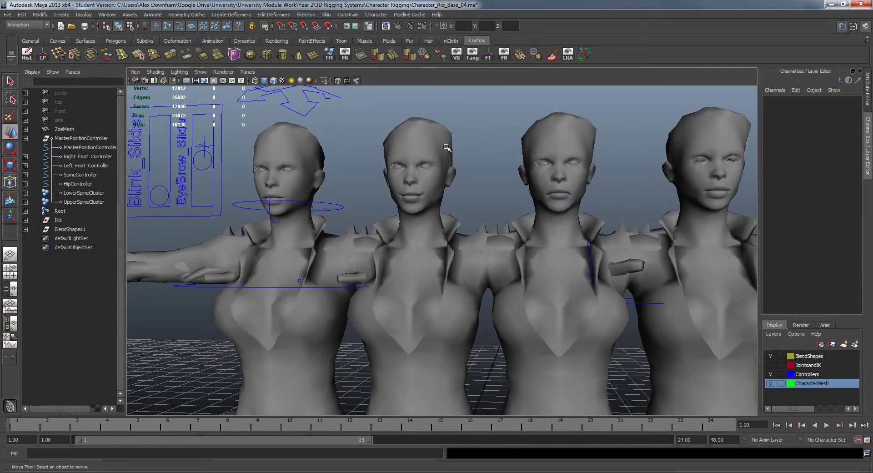
left_click_drag(386, 158, 473, 162, "alt")
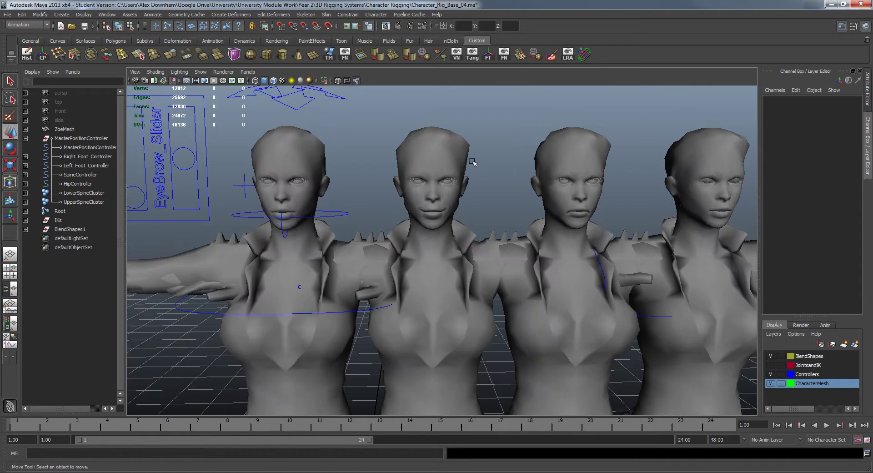
left_click(438, 178)
left_click(564, 172)
left_click(678, 169)
left_click(625, 172)
middle_click_drag(380, 180, 601, 179, "alt")
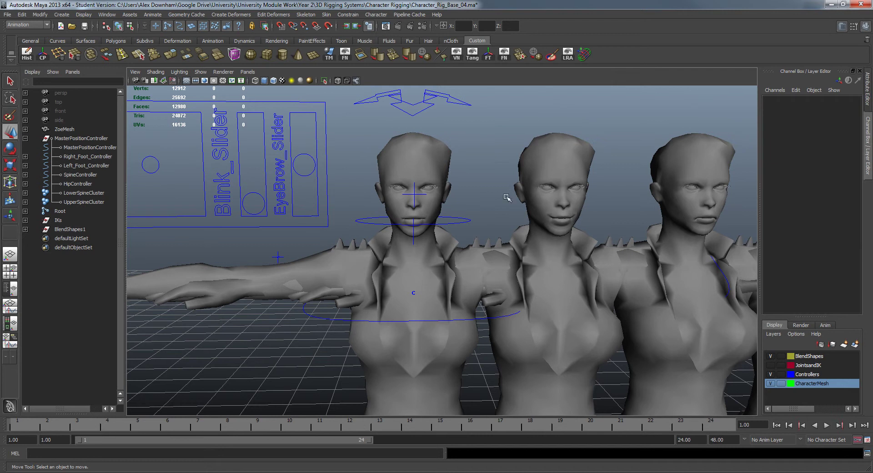
Select the ZoeSmileBlend mesh and frame its face closely to inspect the topology around the smiling mouth
middle_click_drag(419, 178, 385, 231, "alt")
right_click_drag(454, 227, 487, 253, "alt")
right_click_drag(584, 227, 565, 263, "alt")
left_click(565, 263)
key("f")
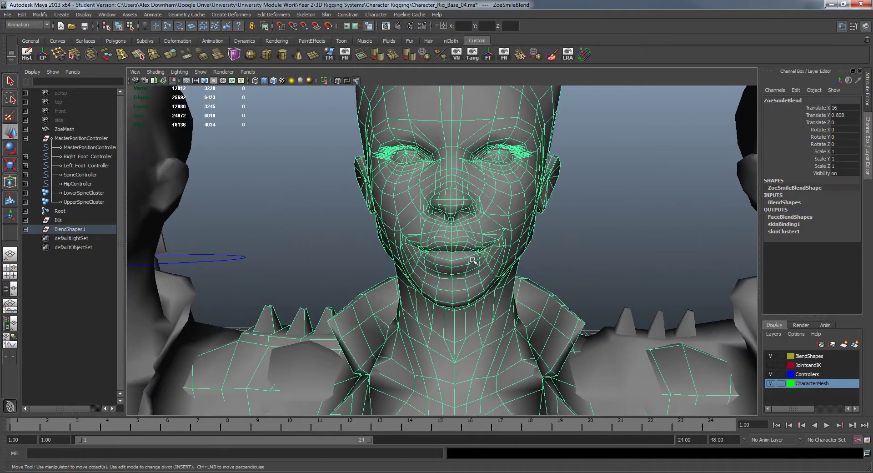
right_click_drag(491, 273, 504, 279, "alt")
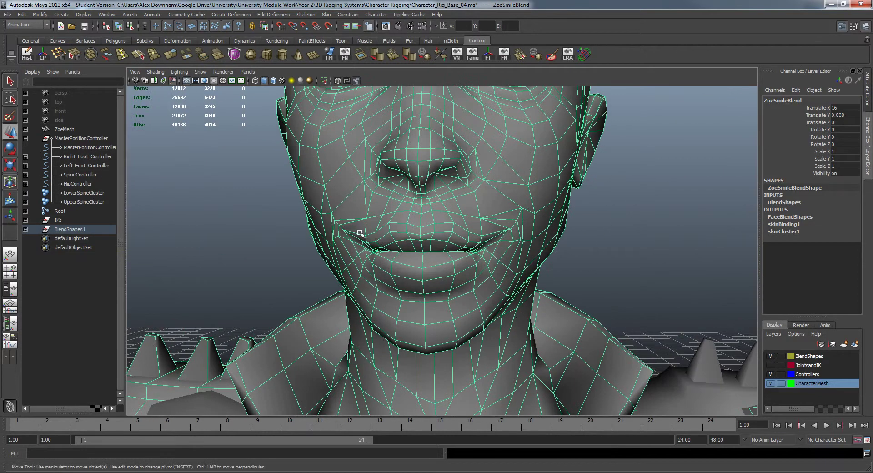
Clear the selection and examine the frowning mouth of the blend shape mesh beside ZoeSmileBlend
left_click(609, 255)
right_click_drag(610, 256, 599, 250, "alt")
middle_click_drag(599, 250, 454, 244, "alt")
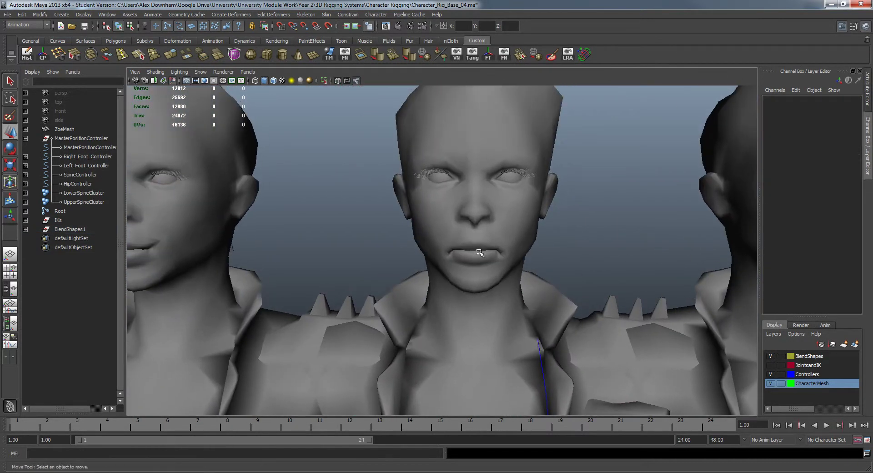
Examine the closed eyelids and upper face of the blinking blend shape head up close
middle_click_drag(594, 267, 291, 283, "alt")
right_click_drag(354, 266, 547, 301, "alt")
middle_click_drag(515, 189, 411, 251, "alt")
right_click_drag(410, 251, 473, 264, "alt")
left_click_drag(473, 263, 555, 346, "alt")
middle_click_drag(579, 391, 568, 318, "alt")
left_click_drag(491, 277, 421, 255, "alt")
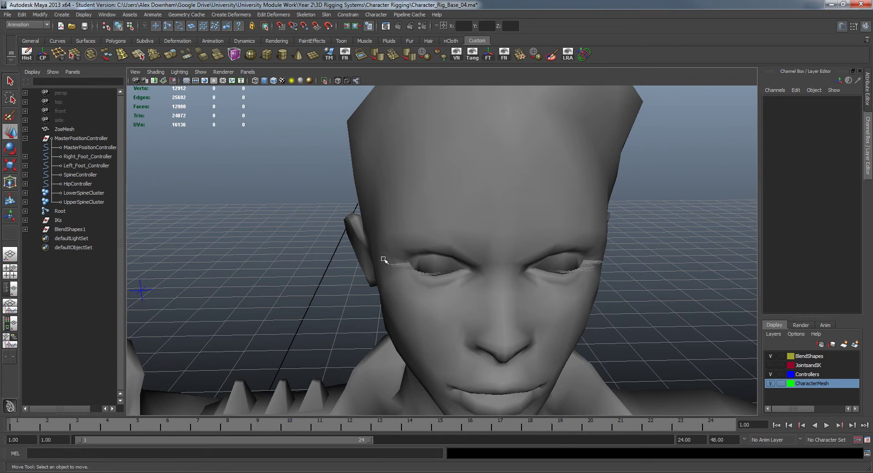
Select the rigged ZoeMesh and expand its FaceBlendShapes input to show the blend weights
right_click_drag(570, 261, 282, 140, "alt")
middle_click_drag(282, 140, 431, 197, "alt")
left_click_drag(430, 197, 427, 237, "alt")
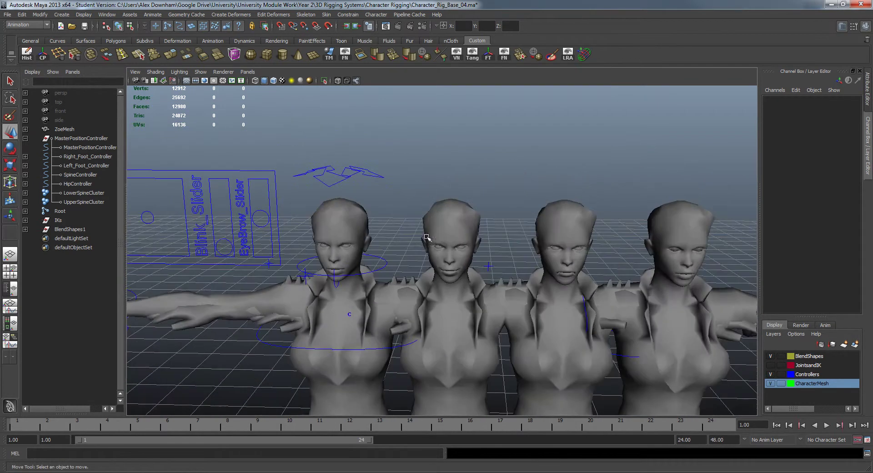
left_click(371, 223)
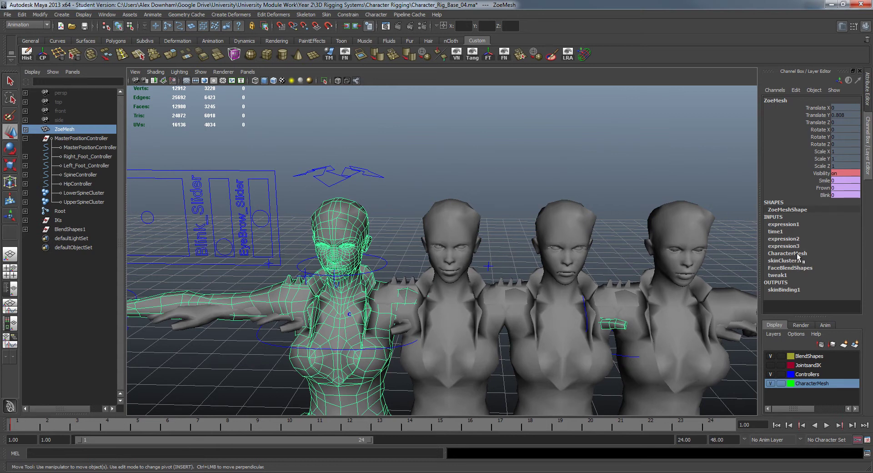
left_click(800, 268)
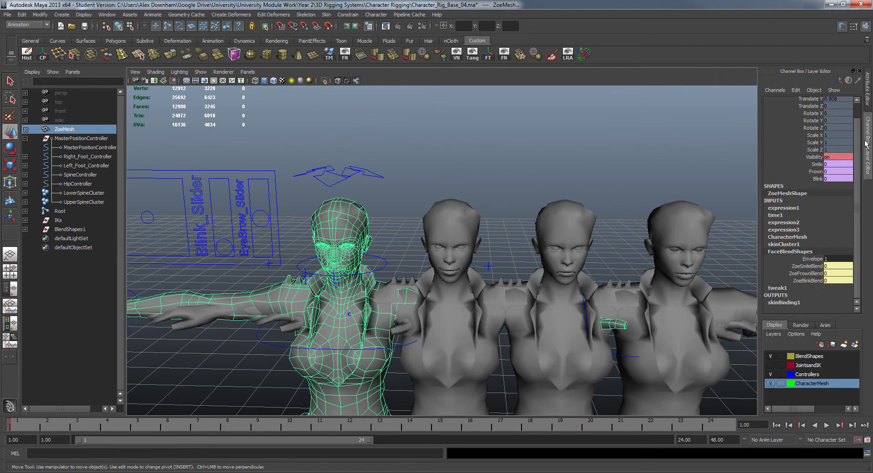
Highlight the ZoeSmileBlend weight and compare the blend targets with the duplicate heads and the facial slider panel
left_click_drag(566, 246, 586, 297, "alt")
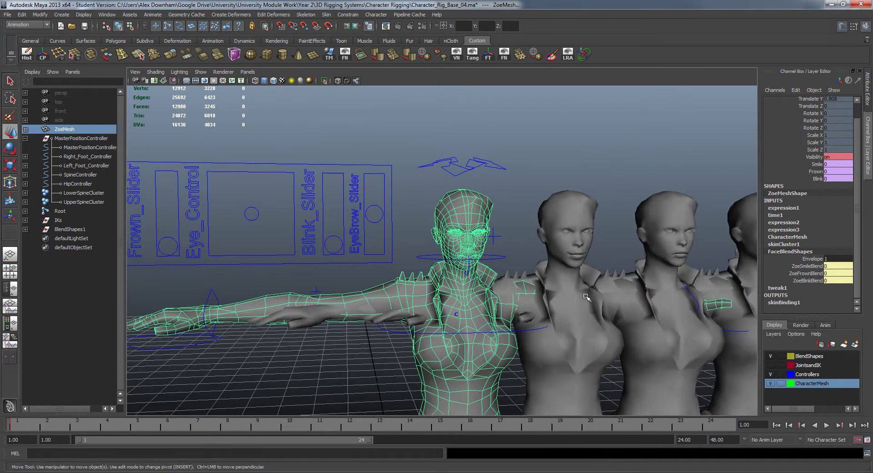
middle_click_drag(671, 183, 579, 182, "alt")
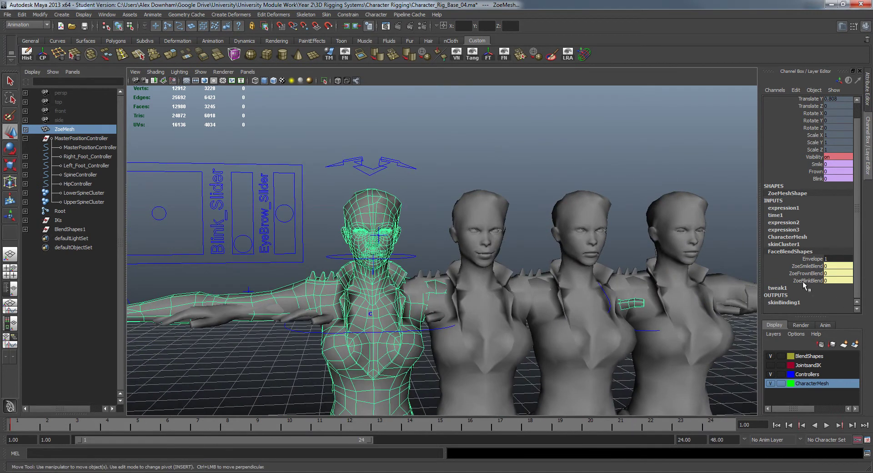
left_click(808, 267)
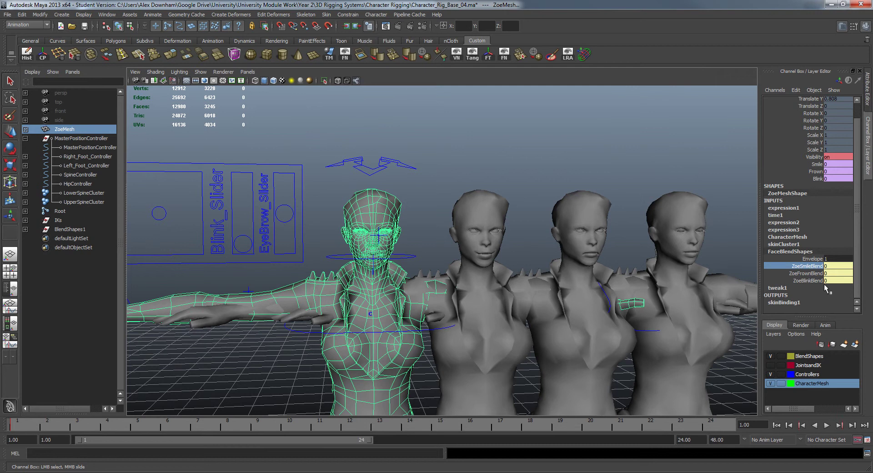
scroll(713, 220, "up", 3)
scroll(567, 269, "down", 3)
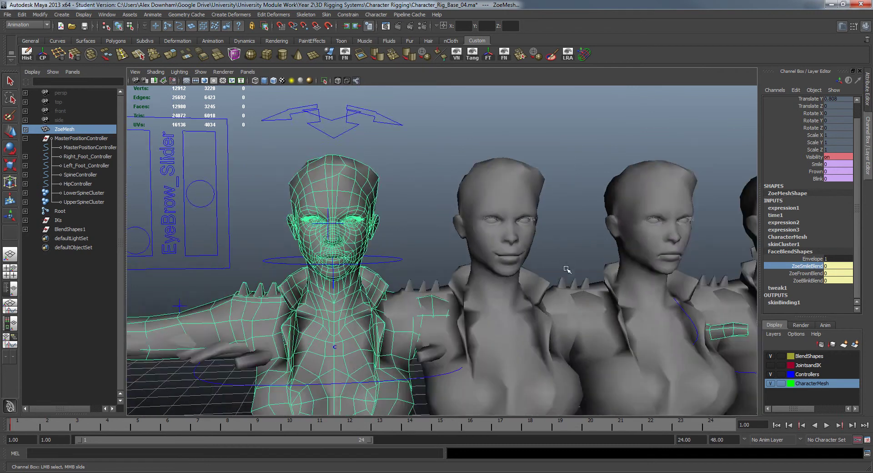
middle_click_drag(374, 265, 585, 283, "alt")
left_click_drag(393, 254, 442, 273, "alt")
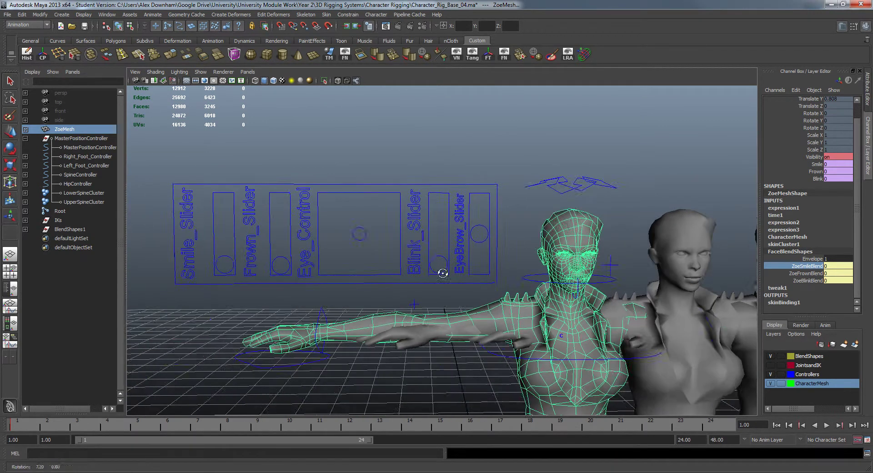
middle_click_drag(636, 264, 538, 280, "alt")
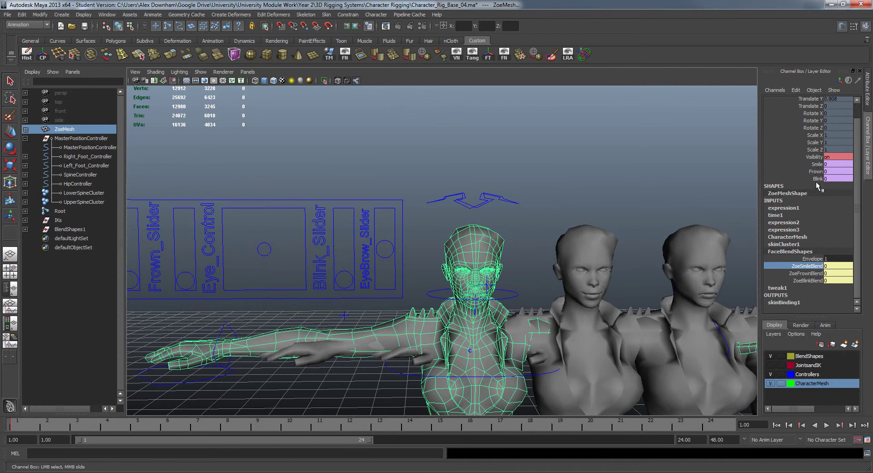
Inspect the FaceBlendShapes outputs and ZoeMesh's Smile, Frown and Blink inputs in the Connection Editor, and close it
left_click(107, 15)
mouse_move(118, 32)
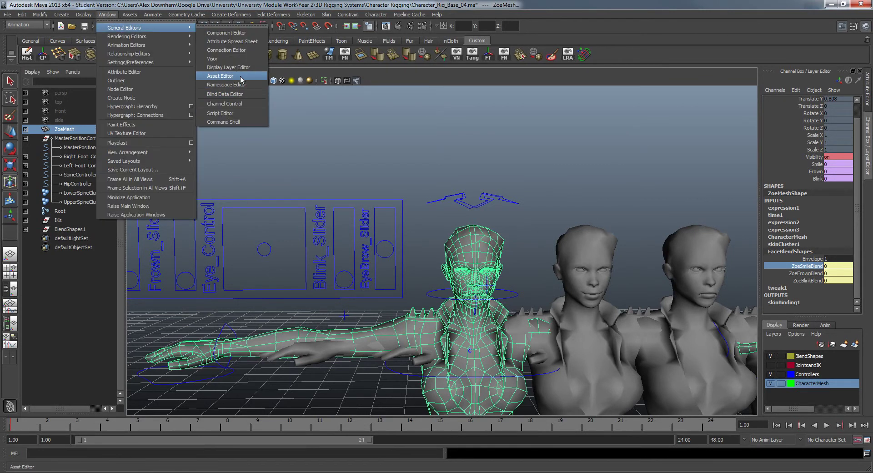
left_click(239, 50)
left_click_drag(445, 162, 460, 105)
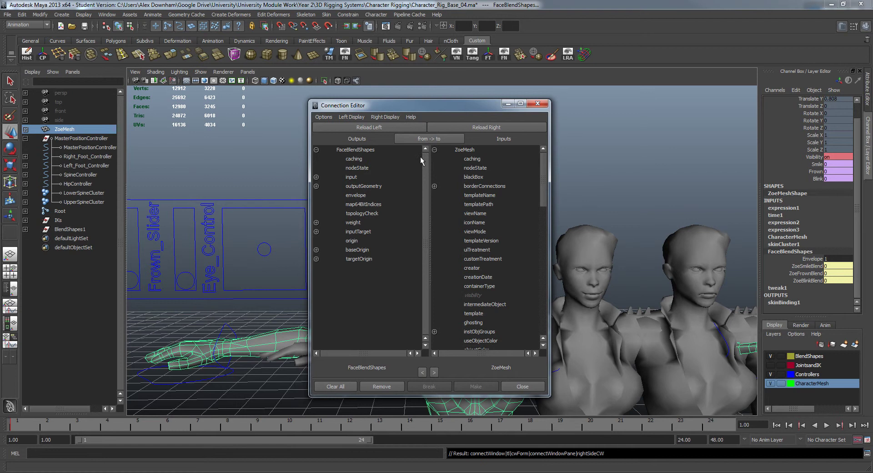
mouse_move(545, 184)
left_mouse_down()
mouse_move(543, 177)
mouse_move(549, 319)
mouse_move(544, 177)
left_mouse_up()
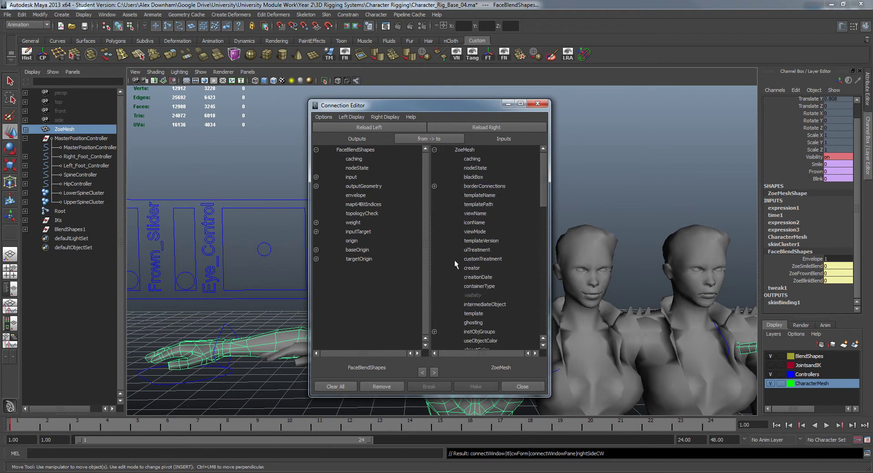
left_click_drag(544, 179, 538, 328)
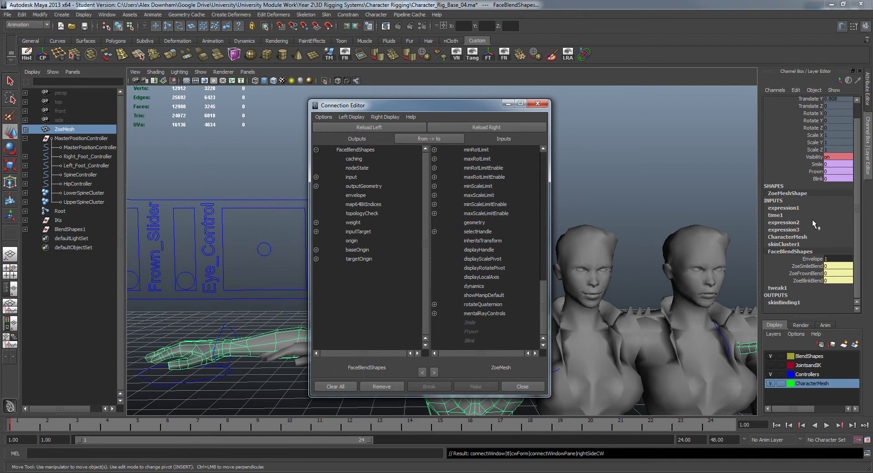
left_click(538, 103)
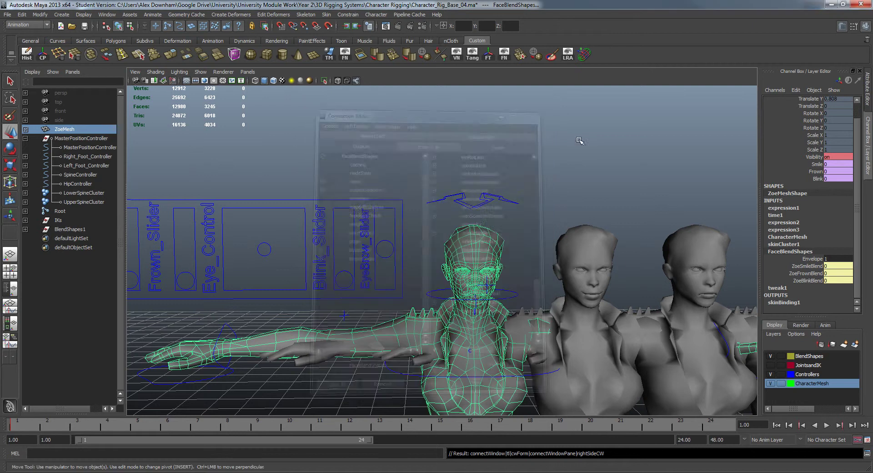
Select the Blink slider control to check its channels, and reselect ZoeMesh
scroll(468, 256, "up", 5)
middle_click_drag(468, 256, 568, 272, "alt")
left_click(334, 257)
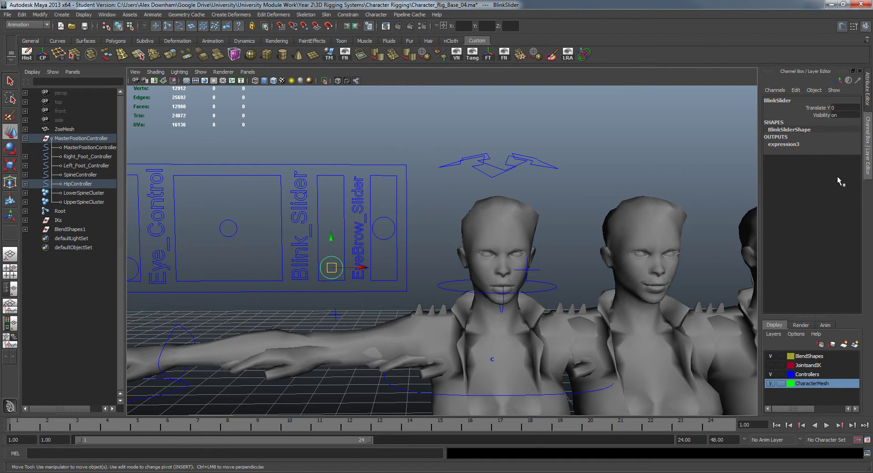
left_click(586, 256)
left_click(514, 224)
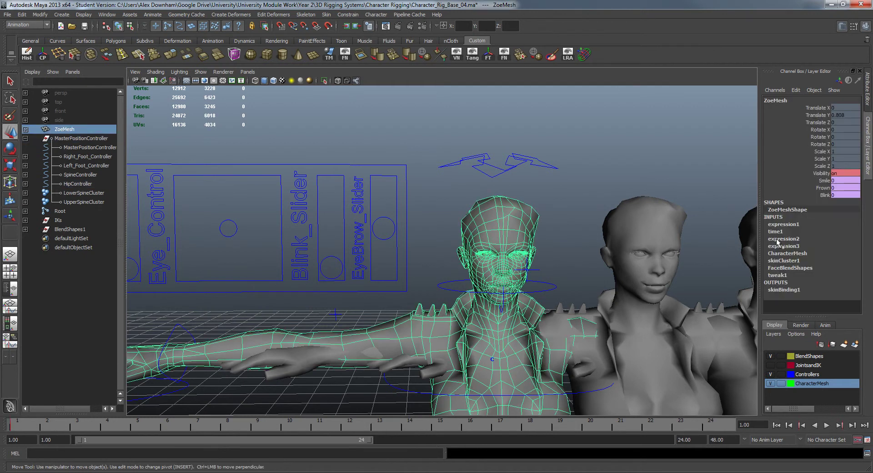
Examine the Blink slider beside the character from several angles, ending with ZoeMesh selected
middle_click_drag(591, 260, 508, 268, "alt")
right_click_drag(508, 268, 479, 273, "alt")
left_click_drag(480, 273, 496, 263, "alt")
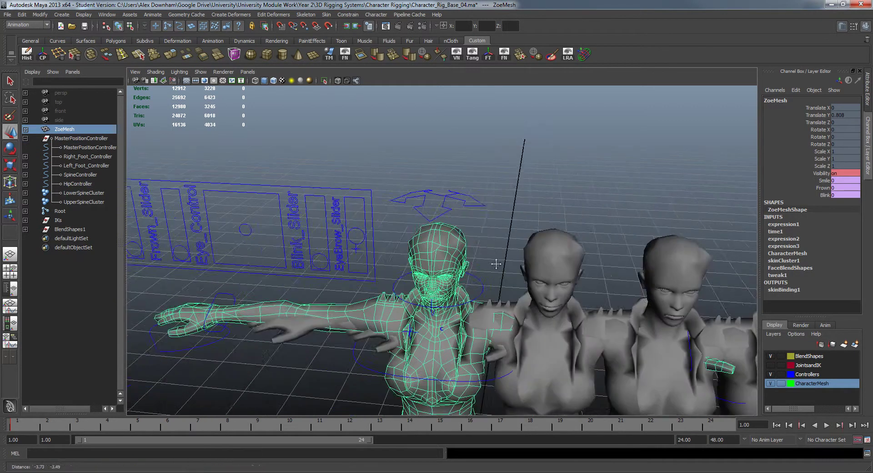
right_click_drag(495, 263, 588, 285, "alt")
left_click_drag(588, 285, 605, 270, "alt")
middle_click_drag(604, 270, 548, 304, "alt")
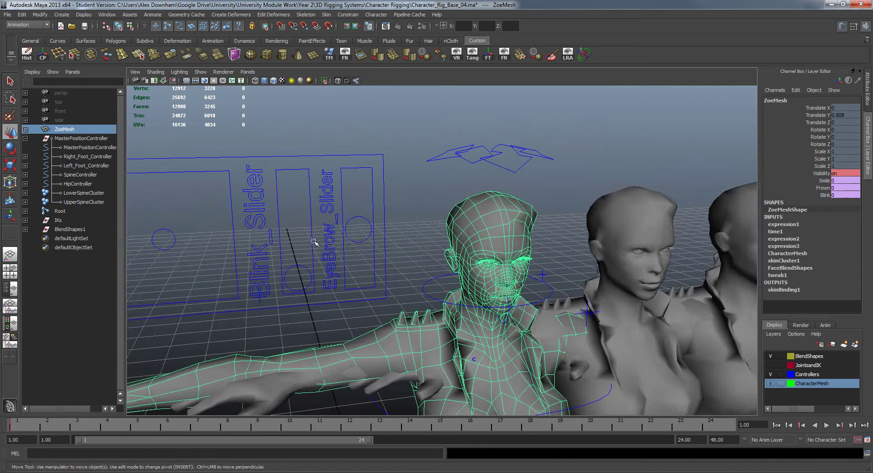
left_click(296, 259)
left_click(296, 277)
left_click(507, 221)
Review ZoeMesh's custom Smile, Frown and Blink attributes alongside the duplicate blend shape heads
left_click_drag(578, 236, 562, 238, "alt")
right_click_drag(562, 238, 532, 241, "alt")
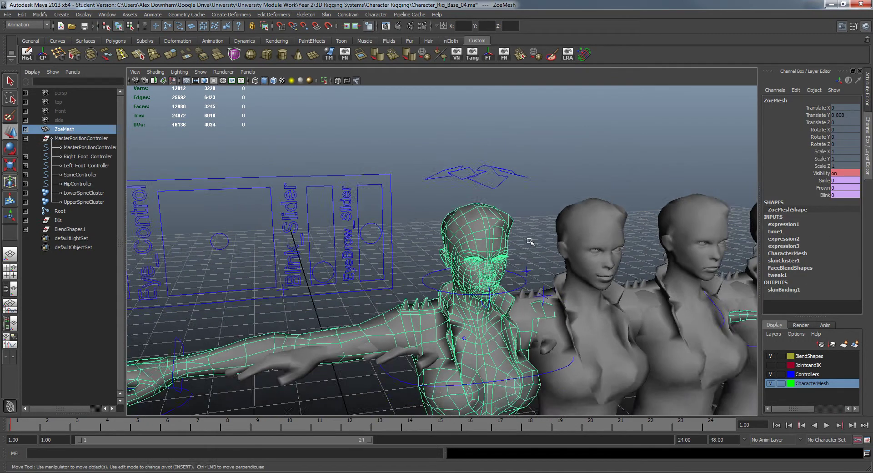
left_click_drag(532, 241, 514, 233, "alt")
middle_click_drag(515, 233, 519, 214, "alt")
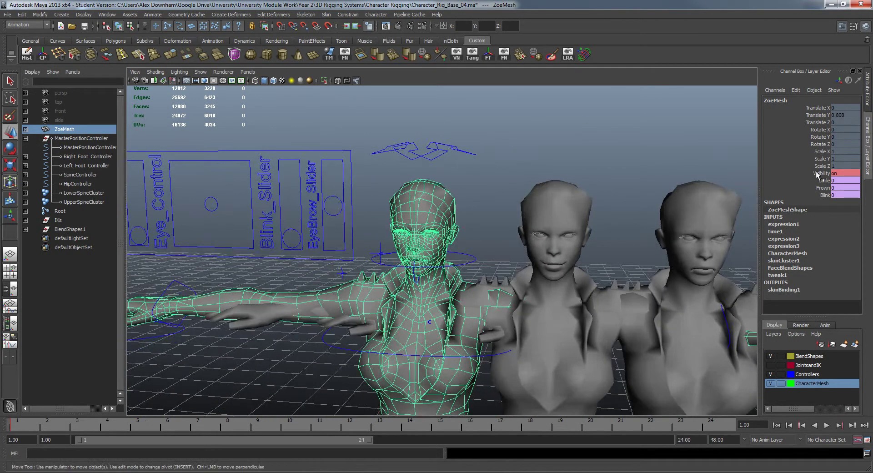
left_click_drag(528, 191, 536, 179, "alt")
mouse_move(536, 179)
right_mouse_down("alt")
mouse_move(505, 177)
mouse_move(534, 195)
right_mouse_up("alt")
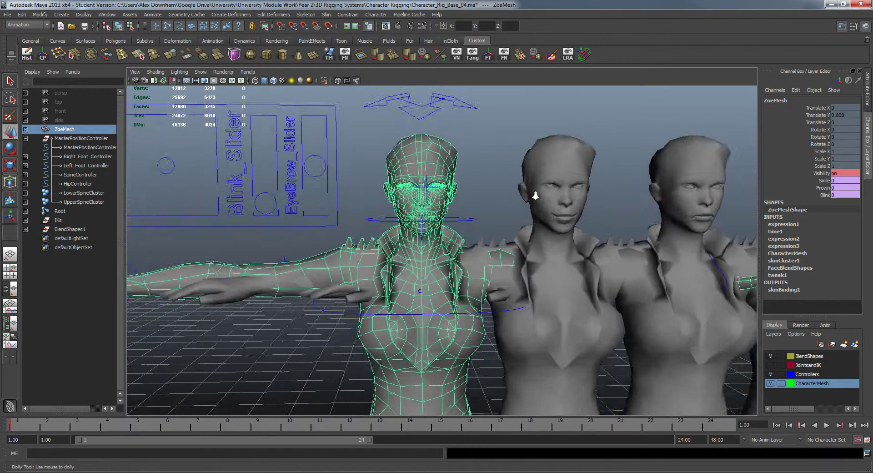
middle_click_drag(534, 195, 525, 212, "alt")
middle_click_drag(448, 203, 459, 196, "alt")
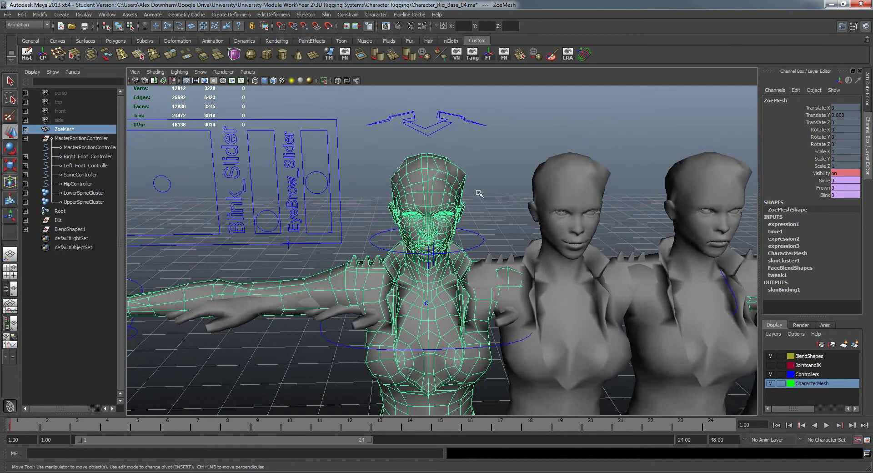
Select the Smile slider control and open the Expression Editor for it, placing the window fully within view
left_click(479, 164)
left_click_drag(479, 163, 564, 184, "alt")
left_click(326, 220)
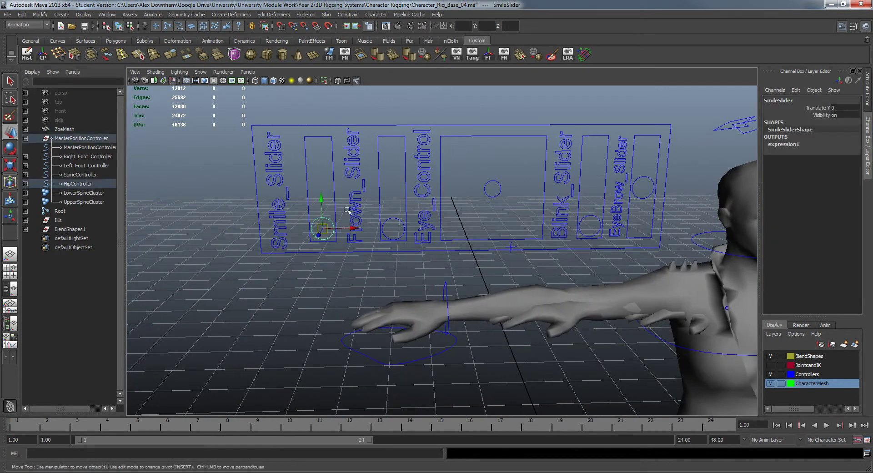
left_click(187, 15)
mouse_move(93, 15)
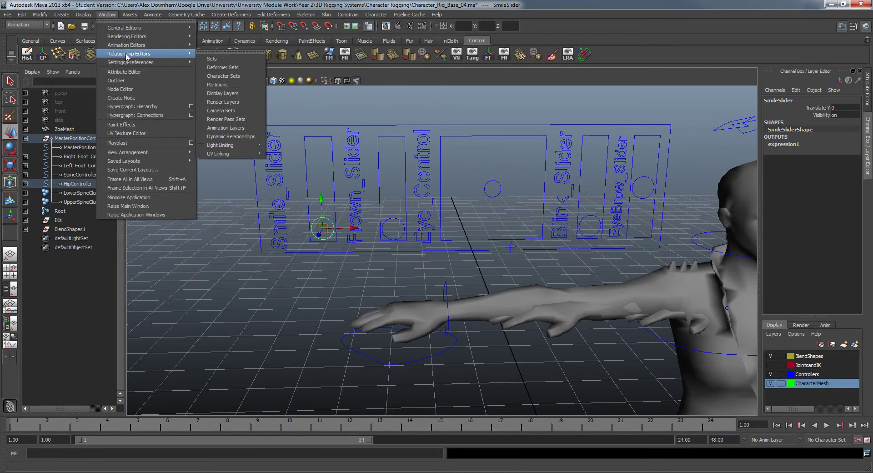
mouse_move(165, 45)
left_click(236, 104)
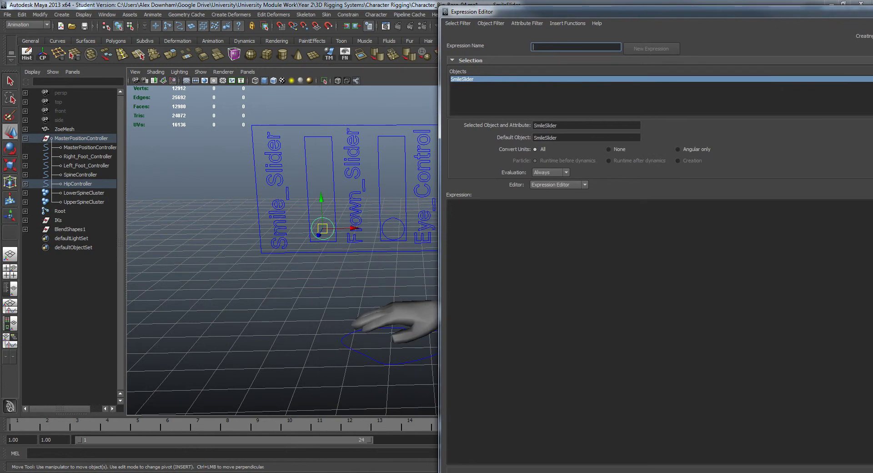
left_click_drag(872, 7, 869, 299)
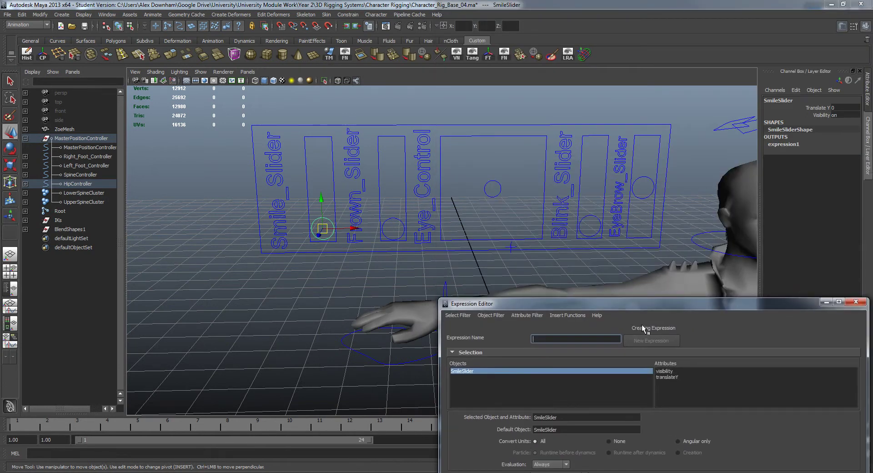
left_click_drag(636, 305, 391, 266)
Hide the BlendShapes layer so only the rigged character and its controllers are displayed
middle_click_drag(499, 226, 392, 193, "alt")
right_click_drag(392, 193, 357, 187, "alt")
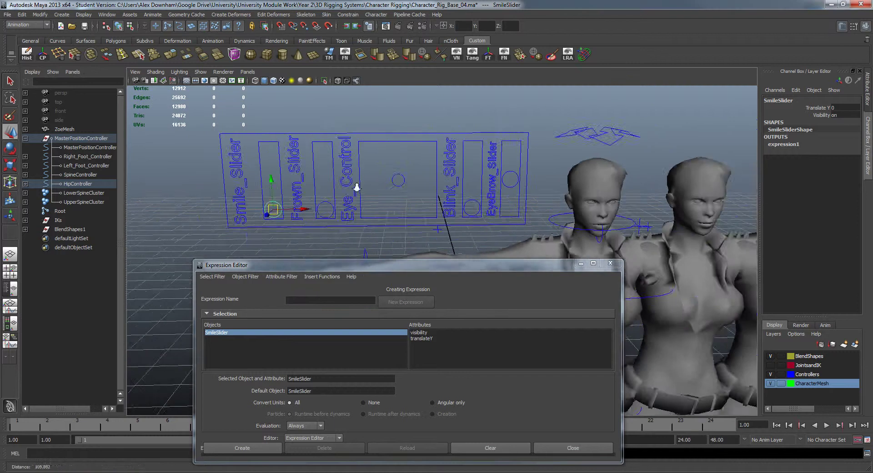
left_click_drag(357, 188, 298, 190, "alt")
middle_click_drag(429, 205, 384, 199, "alt")
left_click_drag(384, 199, 459, 178, "alt")
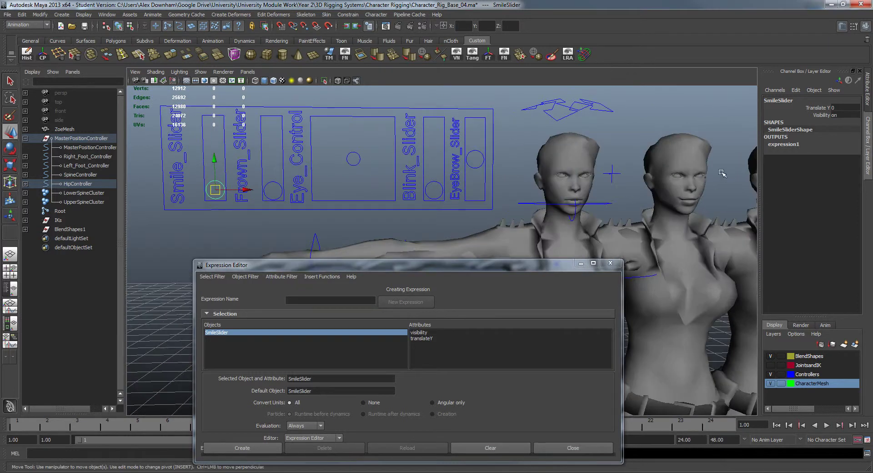
left_click(771, 356)
left_click(600, 286)
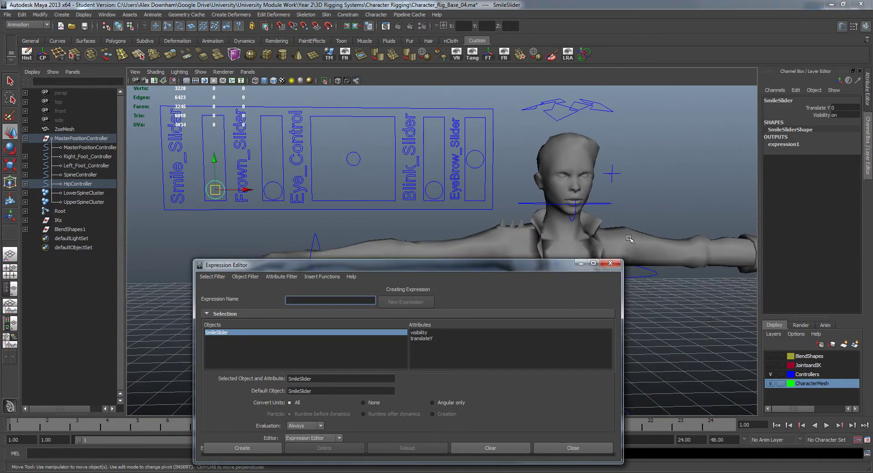
Move the Expression Editor clear of the slider panel and load the expression on ZoeMesh's Smile attribute
left_click_drag(518, 267, 801, 68)
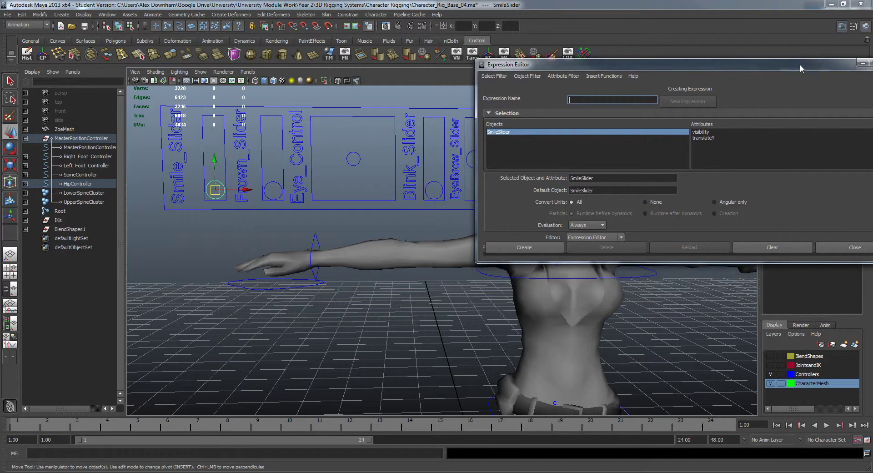
middle_click_drag(360, 204, 281, 257, "alt")
left_click_drag(343, 265, 334, 274, "alt")
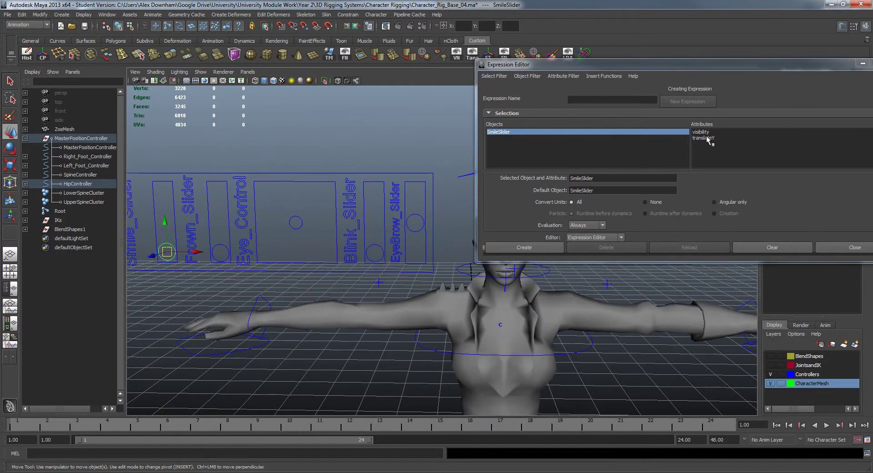
middle_click_drag(335, 249, 320, 249, "alt")
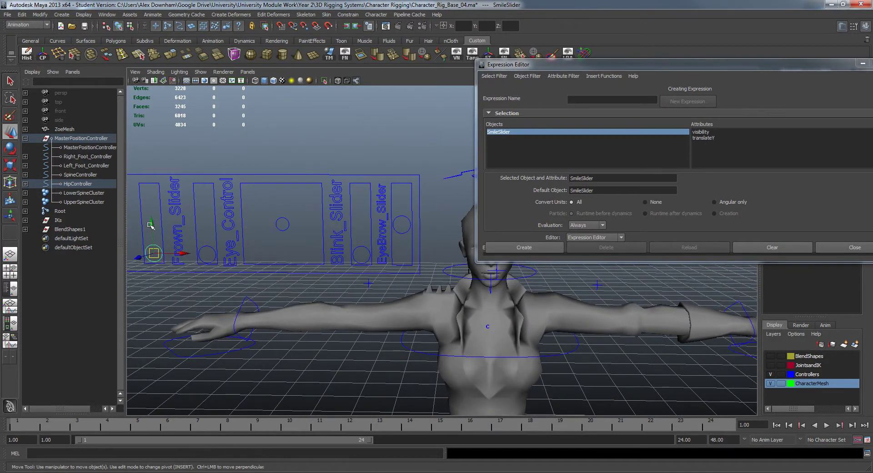
left_click(471, 323)
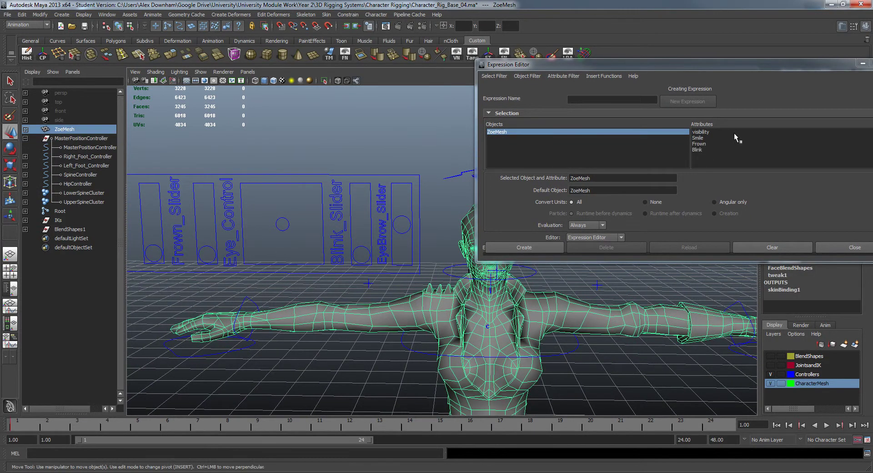
left_click(697, 138)
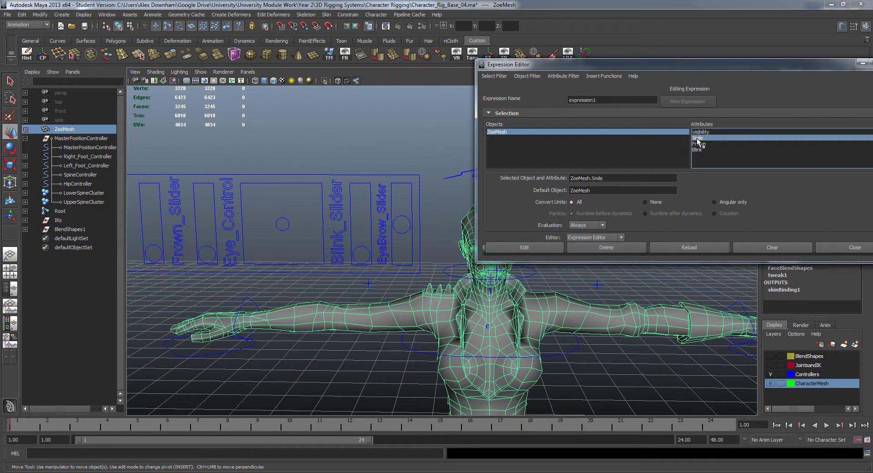
Enlarge the Expression Editor to reveal the Smile expression and examine its SmileSlider.translateY term
left_click_drag(658, 263, 658, 348)
left_click_drag(499, 260, 528, 257)
left_click(531, 258)
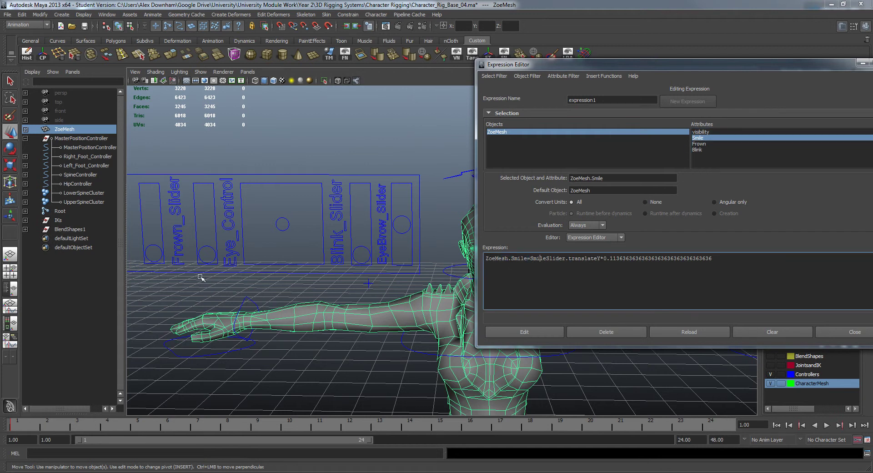
Reselect ZoeMesh, reload its Smile expression and highlight the multiplier after SmileSlider.translateY
left_click_drag(201, 277, 351, 328, "alt")
left_click(186, 272)
left_click(404, 326)
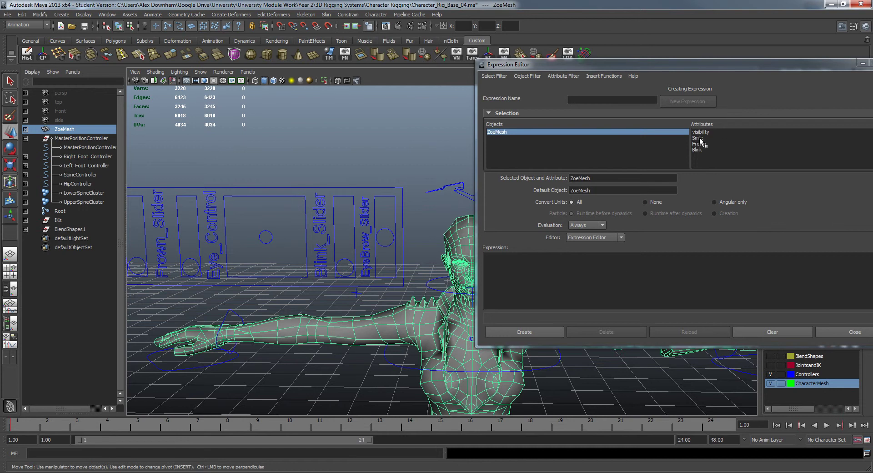
left_click(699, 138)
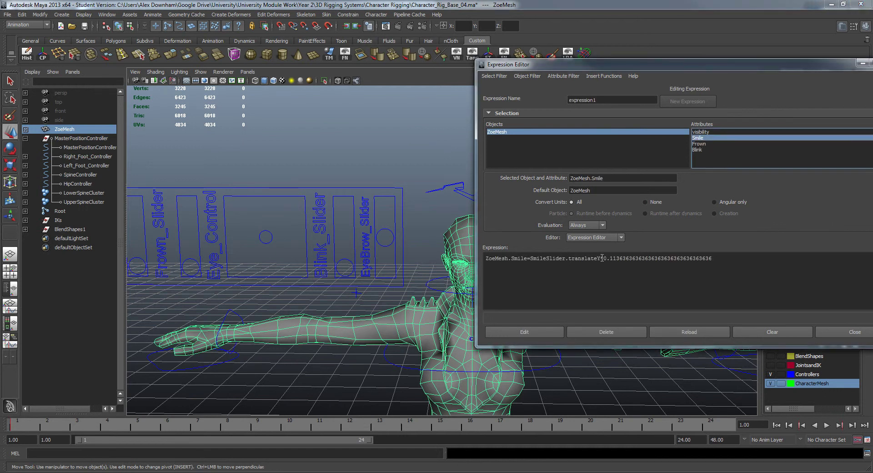
left_click_drag(712, 259, 608, 262)
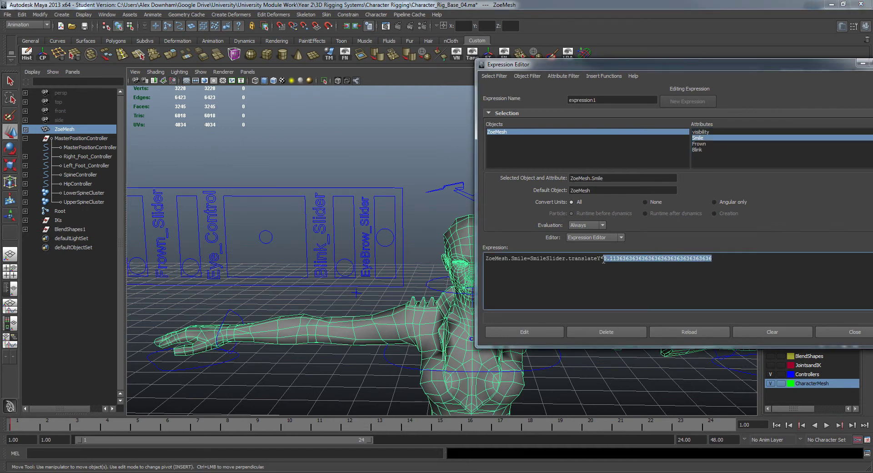
left_click(617, 287)
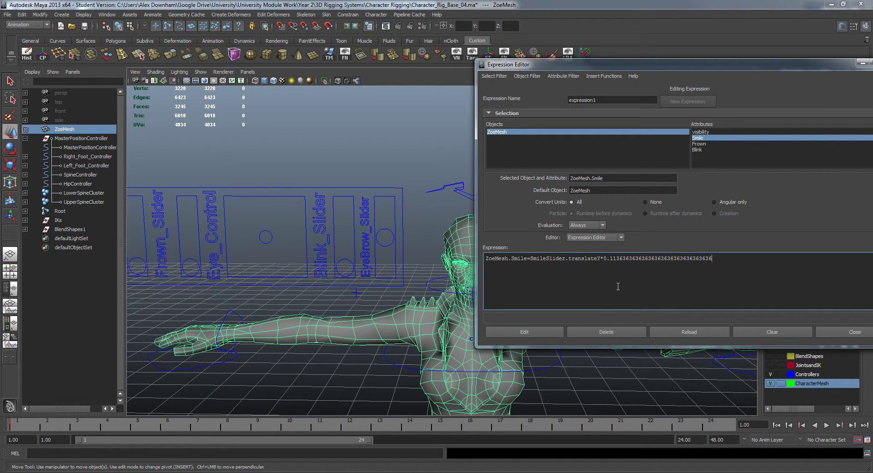
Try to bring up the calculator, and highlight the Smile expression's multiplier again for comparison
key("super")
type("c")
key("Return")
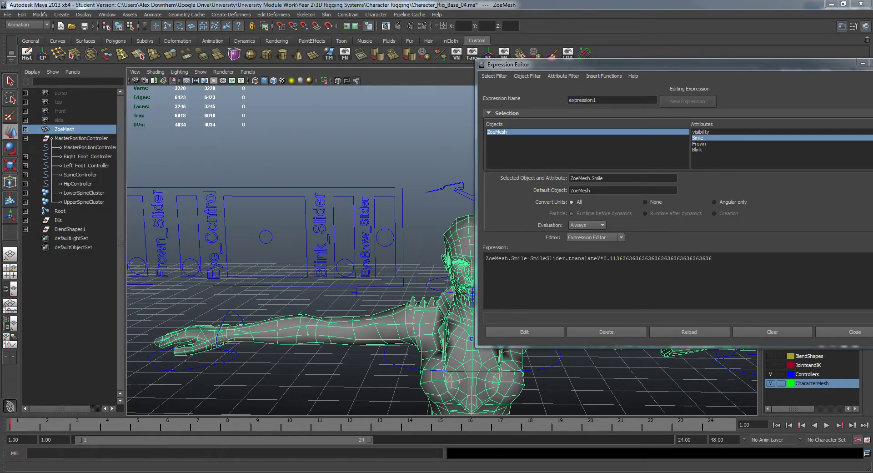
left_click_drag(615, 200, 265, 304)
left_click(705, 275)
left_click(606, 258, "shift")
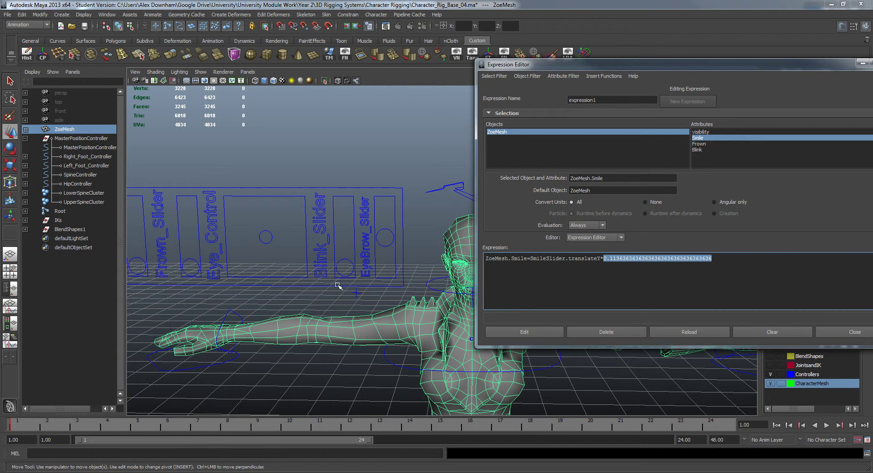
Select the Smile slider control, move the Expression Editor aside and raise the slider to Translate Y 8.8
left_click(154, 262)
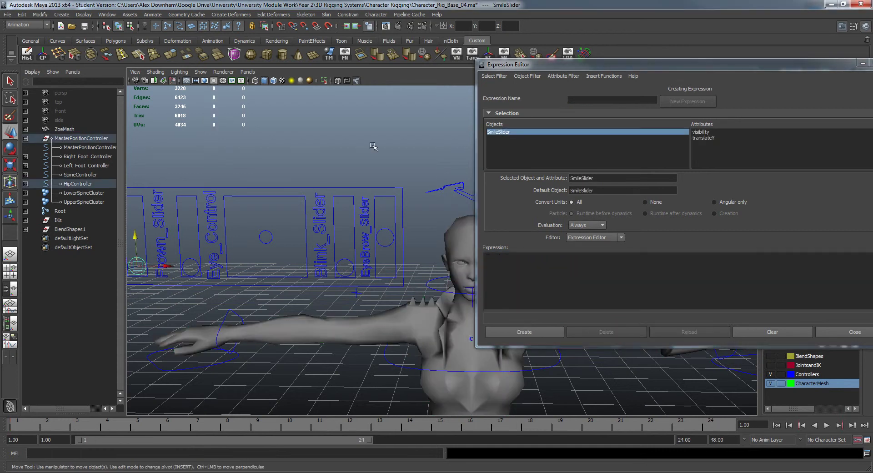
left_click_drag(592, 67, 872, 67)
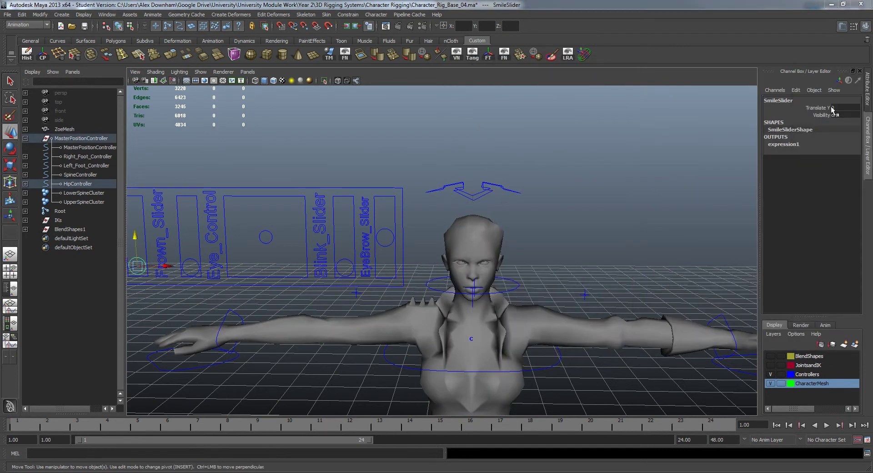
middle_click_drag(262, 220, 319, 224, "alt")
left_click_drag(195, 244, 189, 140)
middle_click_drag(726, 126, 662, 138, "alt")
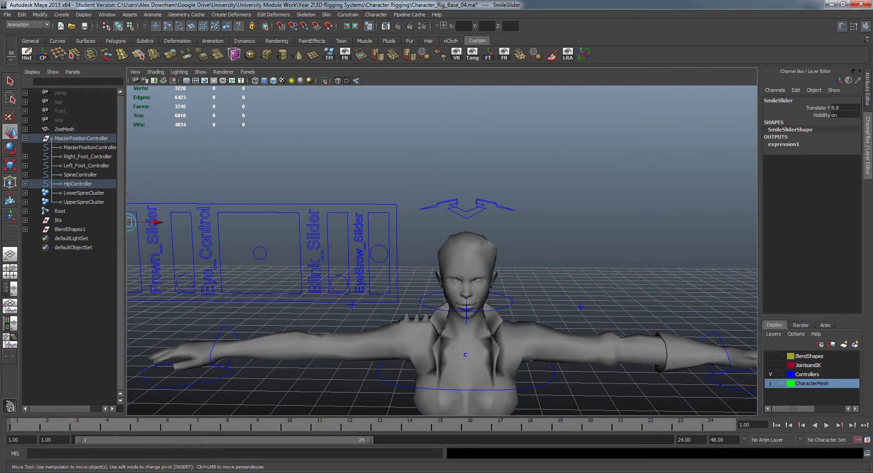
Switch to the Windows Calculator, place it clear of the Expression Editor and divide 1 by 8.8
key("super")
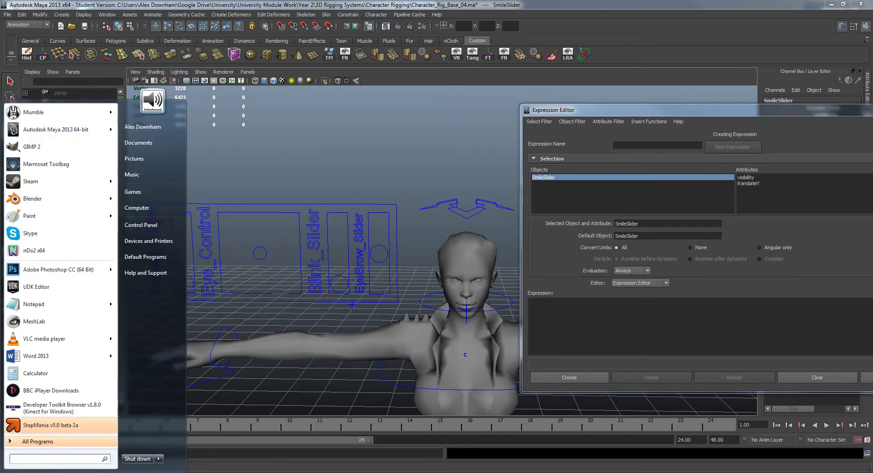
type("calc")
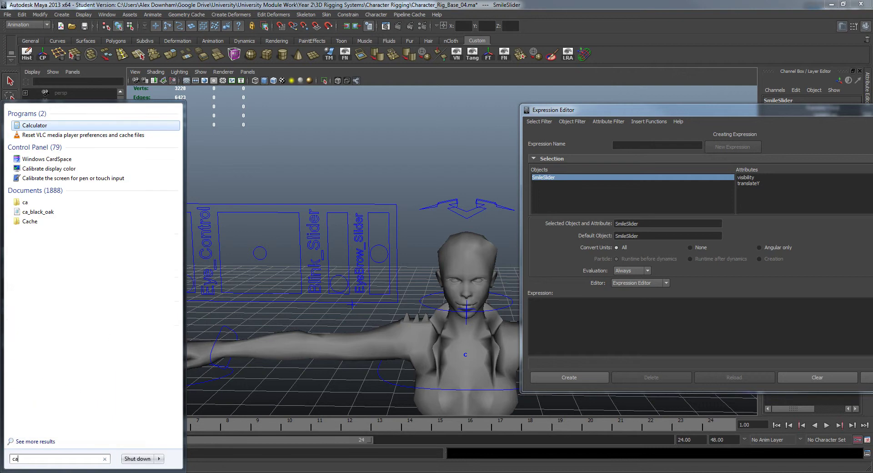
key("Return")
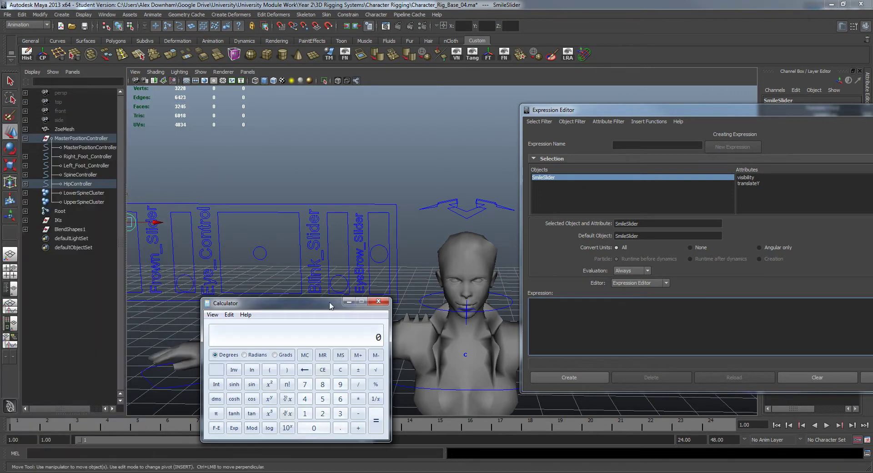
left_click_drag(318, 304, 318, 268)
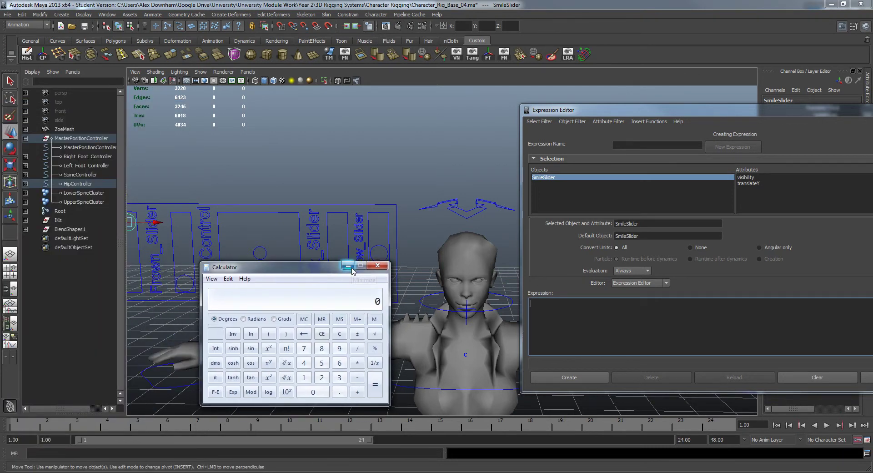
key("1")
key("Return")
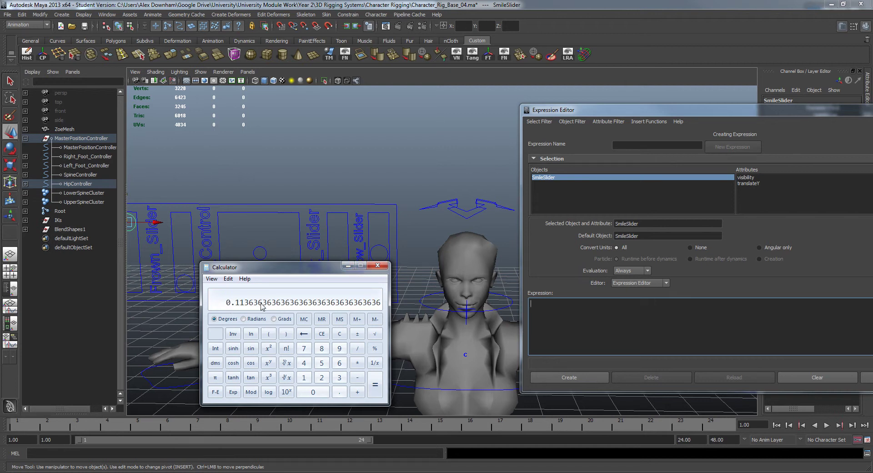
Load ZoeMesh's Smile expression, examine its multiplier and full formula, and close the Expression Editor
left_click(757, 185)
left_click(473, 275)
left_click(743, 184)
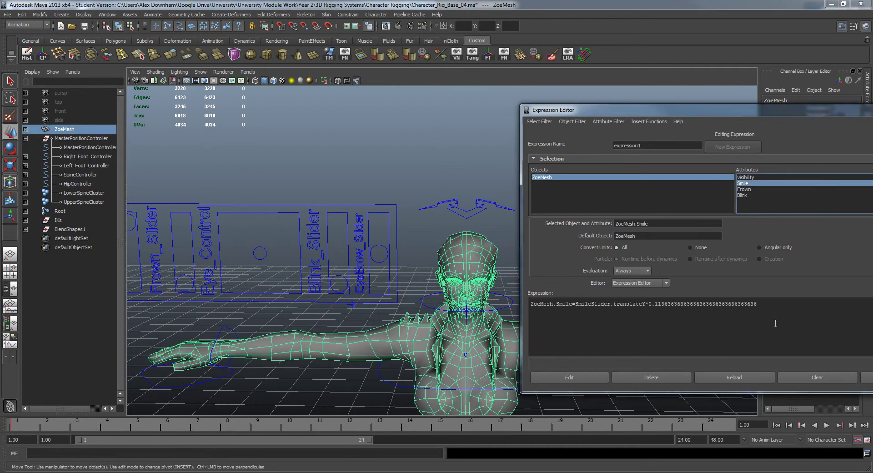
left_click_drag(756, 304, 646, 308)
left_click(775, 302)
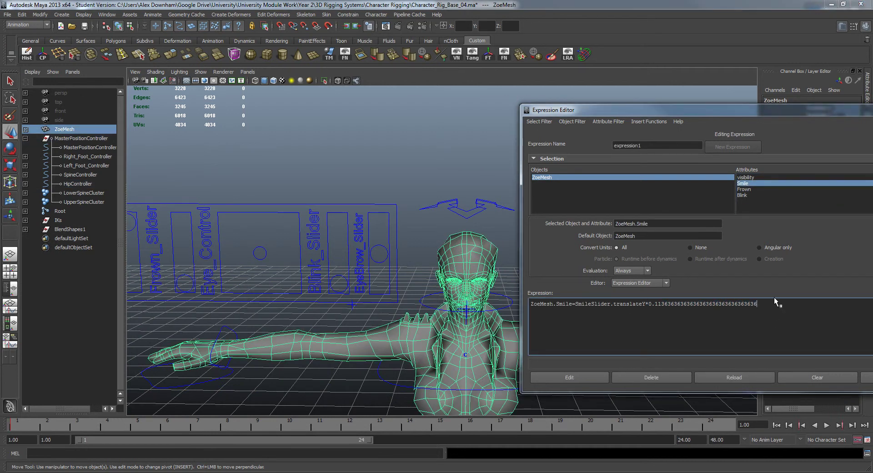
left_click_drag(775, 302, 529, 306)
left_click(673, 318)
left_click(866, 378)
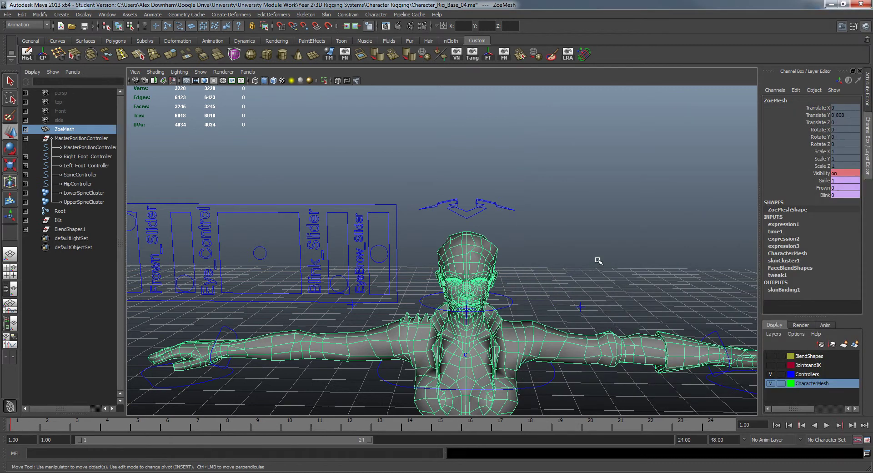
Lower the Smile slider control back to the bottom of its track, at Translate Y 0
left_click(599, 261)
middle_click_drag(564, 276, 605, 290, "alt")
right_click_drag(605, 290, 525, 278, "alt")
left_click(239, 246)
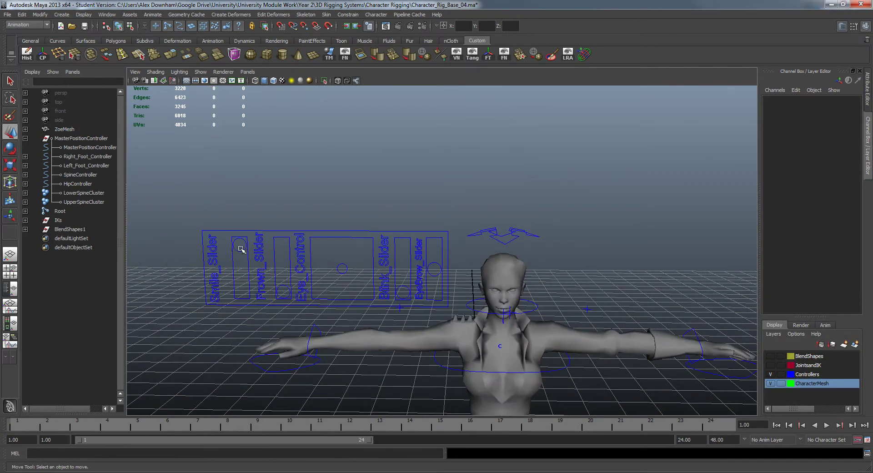
left_click_drag(239, 247, 238, 328)
middle_click_drag(365, 323, 387, 258, "alt")
left_click_drag(387, 258, 507, 351, "alt")
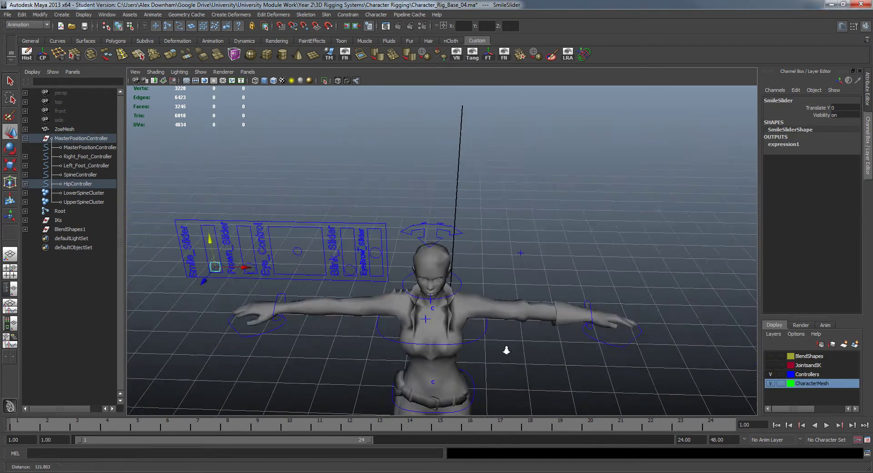
Examine the facial slider panel and the character's face up close from several angles
right_click_drag(507, 351, 516, 359, "alt")
left_click_drag(517, 359, 417, 297, "alt")
left_click(577, 367)
middle_click_drag(422, 267, 399, 261, "alt")
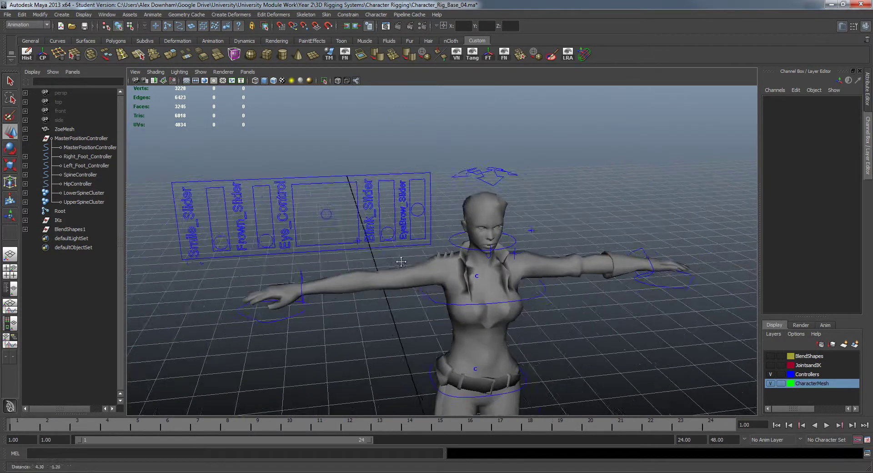
scroll(399, 261, "up", 3)
middle_click_drag(298, 195, 408, 183, "alt")
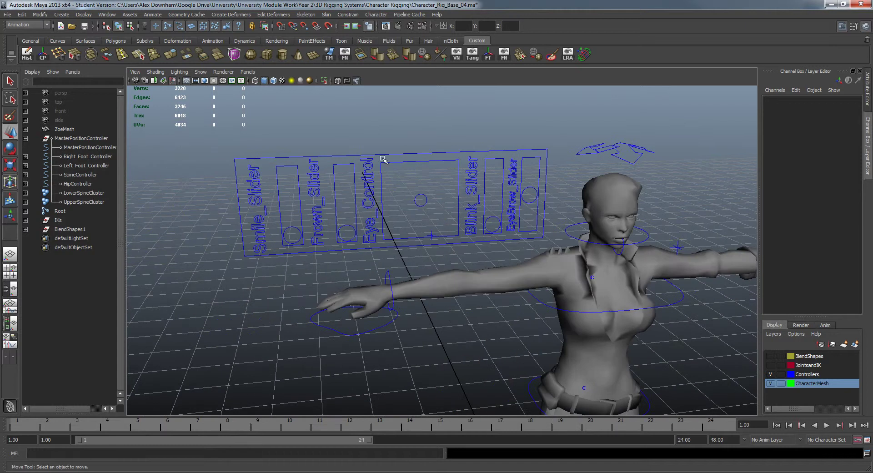
left_click_drag(485, 198, 503, 204, "alt")
scroll(533, 312, "up", 4)
middle_click_drag(525, 266, 519, 296, "alt")
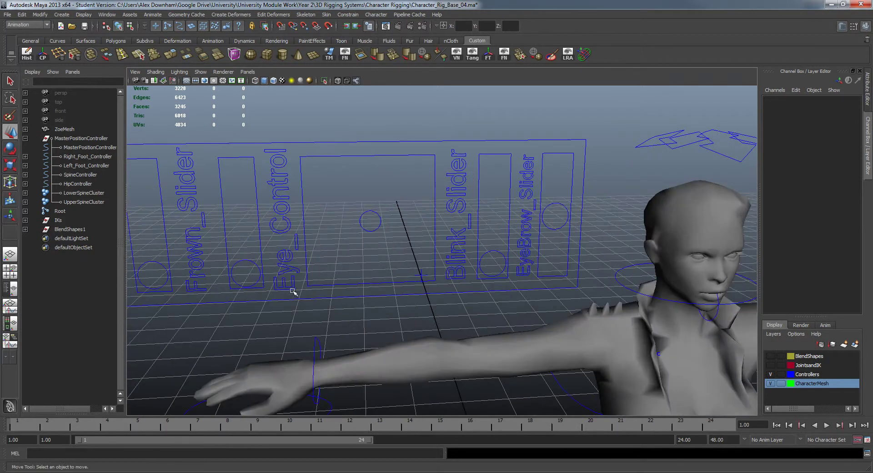
middle_click_drag(387, 324, 383, 324, "alt")
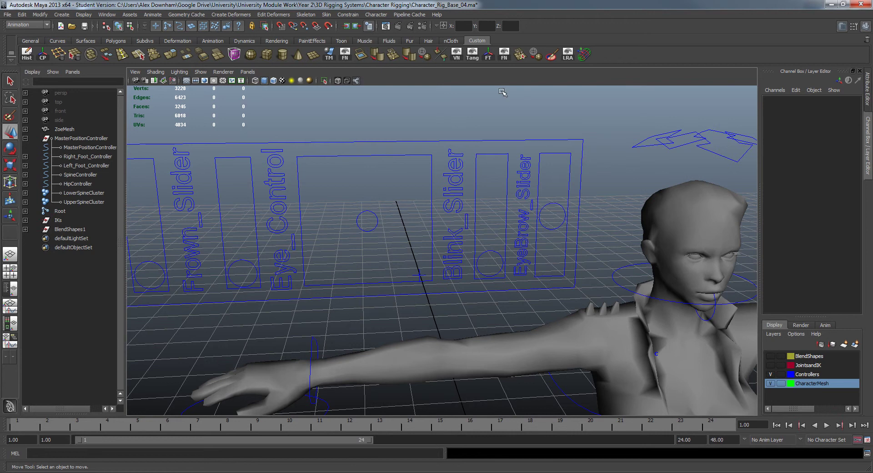
middle_click_drag(557, 287, 508, 292, "alt")
Test the Blink slider control by moving it along its track and returning it to Translate Y 0
left_click(445, 256)
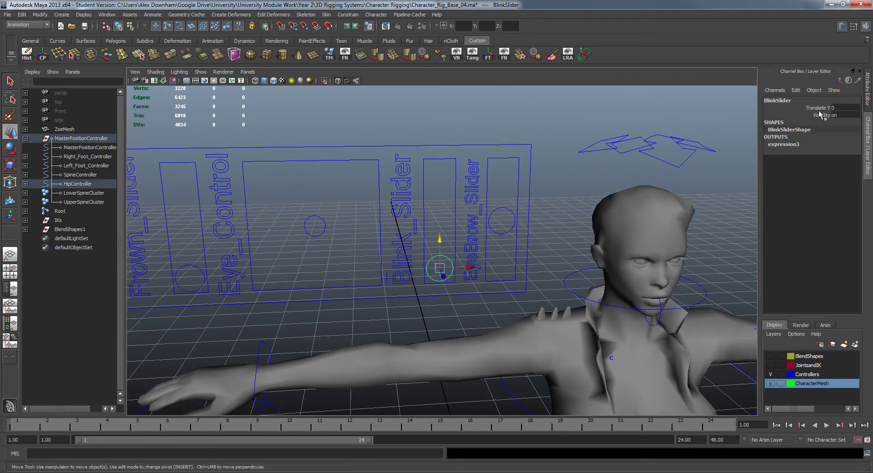
left_click(657, 211)
left_click(555, 202)
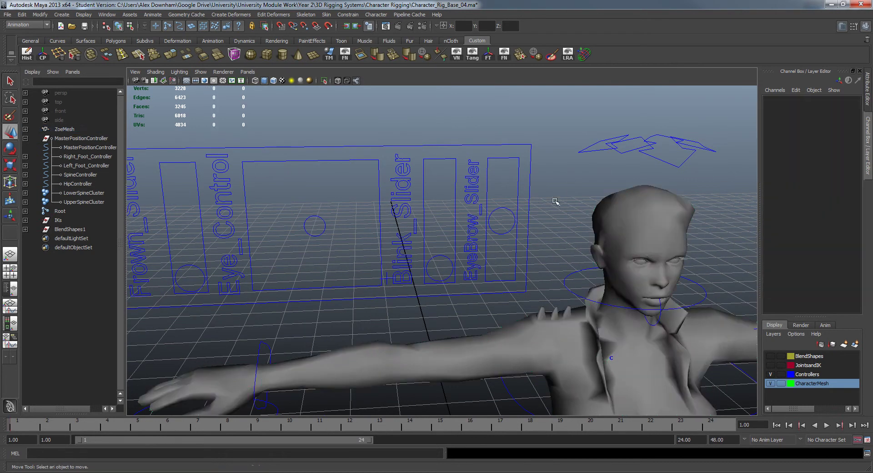
left_click(441, 253)
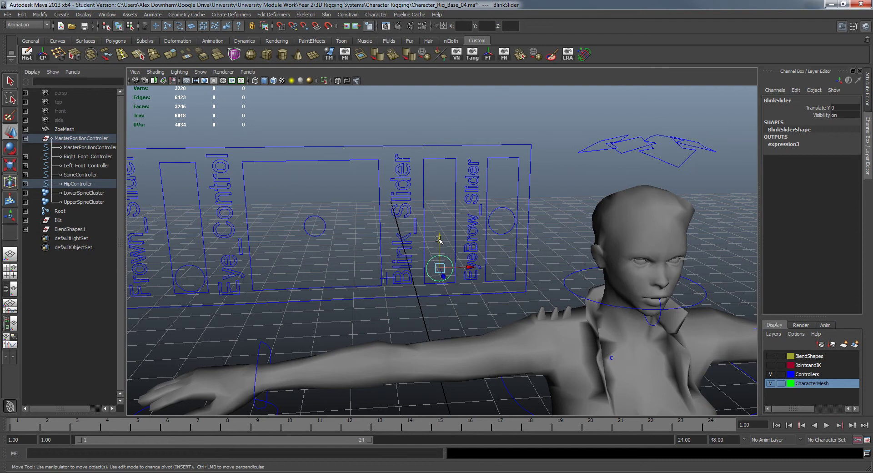
left_click_drag(438, 239, 460, 286)
left_click(568, 189)
Review the inputs and expressions attached to ZoeMesh, checking the head controller for comparison
scroll(509, 199, "down", 4)
left_click_drag(567, 191, 440, 203, "alt")
scroll(510, 200, "down", 3)
left_click(500, 250)
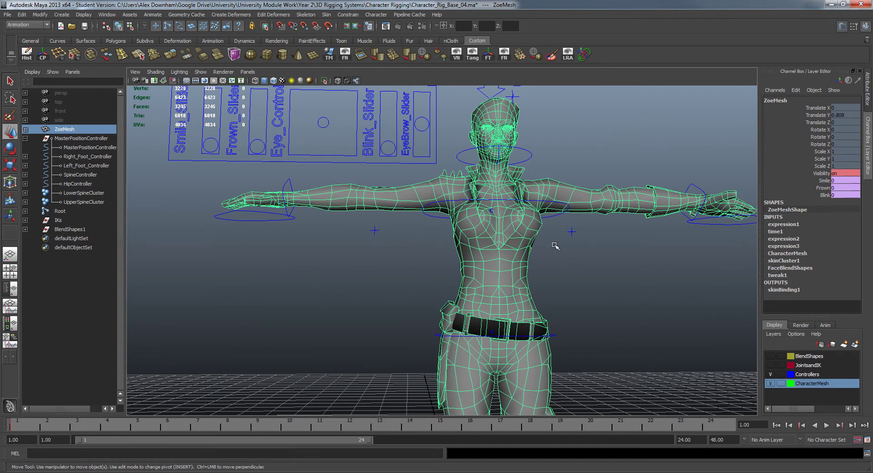
left_click_drag(556, 246, 564, 264, "alt")
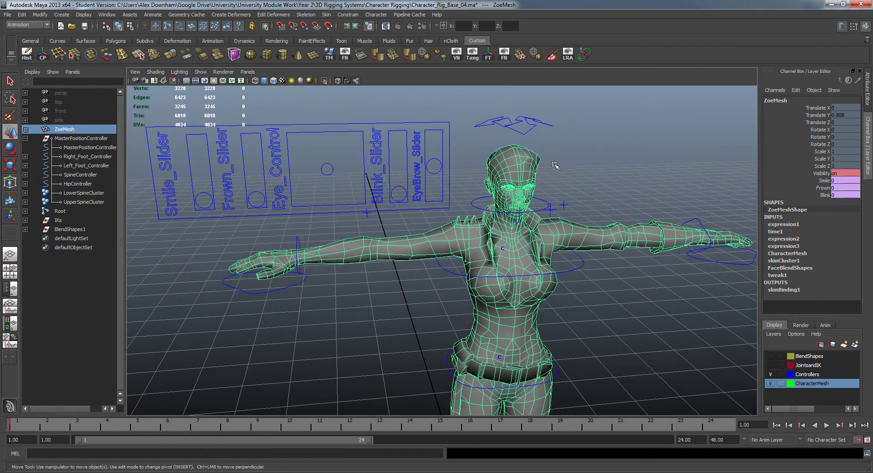
left_click_drag(556, 166, 514, 145, "alt")
left_click(510, 141)
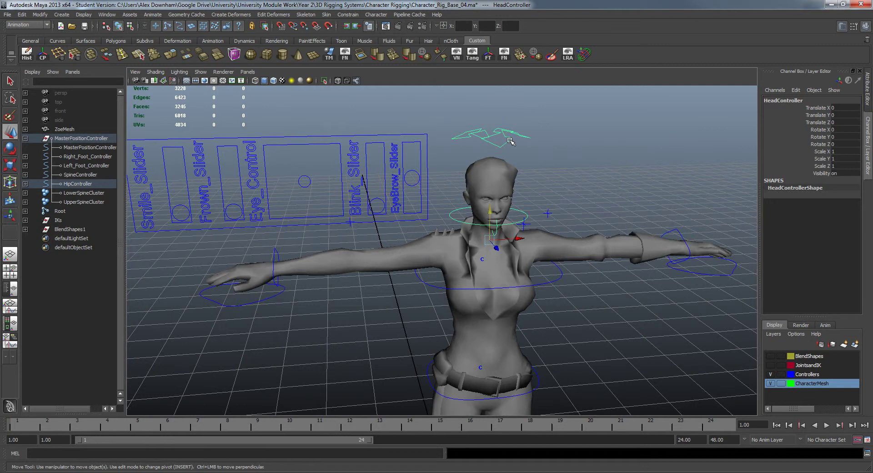
left_click(570, 171)
left_click(526, 211)
left_click(587, 266)
left_click(586, 257)
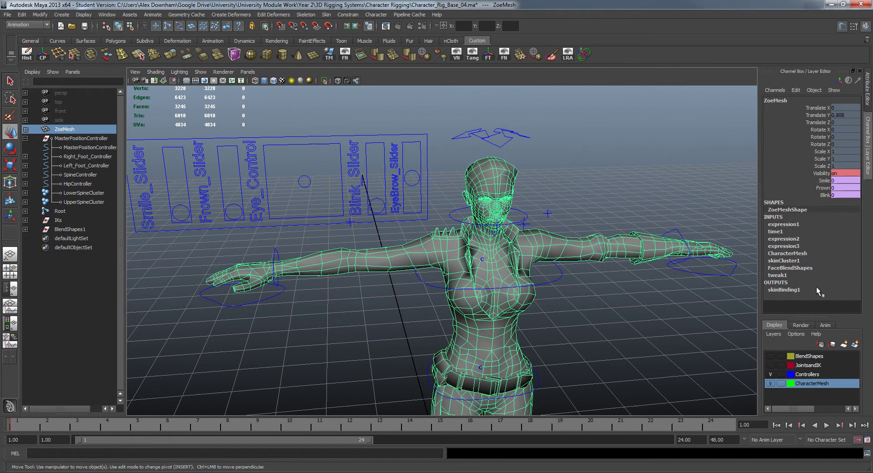
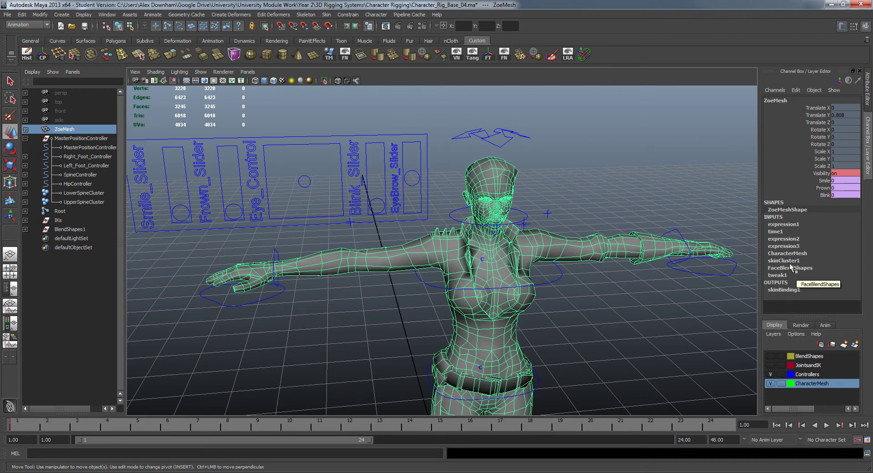
left_click(656, 279)
left_click(591, 253)
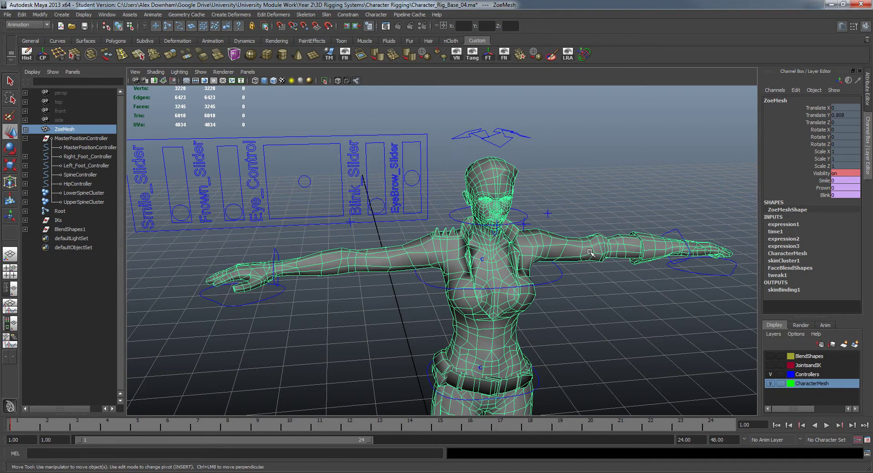
Review the FaceBlendShapes sliders for smile, frown and blink in the Blend Shape editor, then close the editor
middle_click_drag(598, 269, 564, 266, "alt")
left_click_drag(564, 266, 470, 257, "alt")
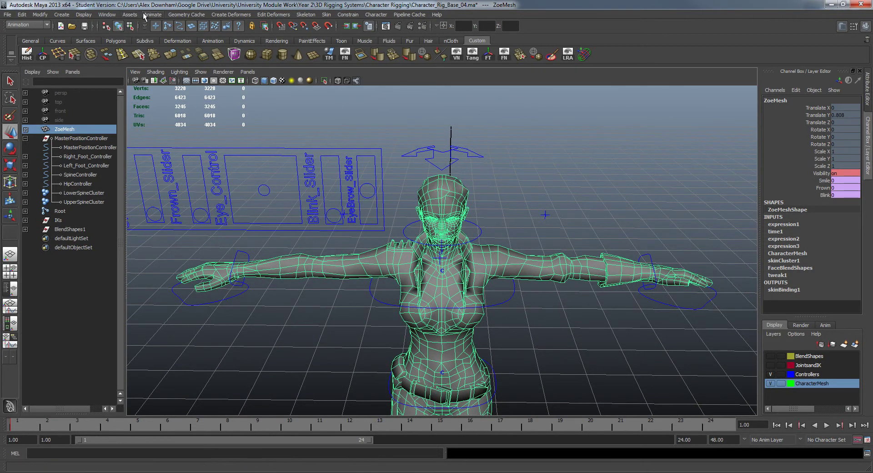
left_click(107, 14)
mouse_move(117, 28)
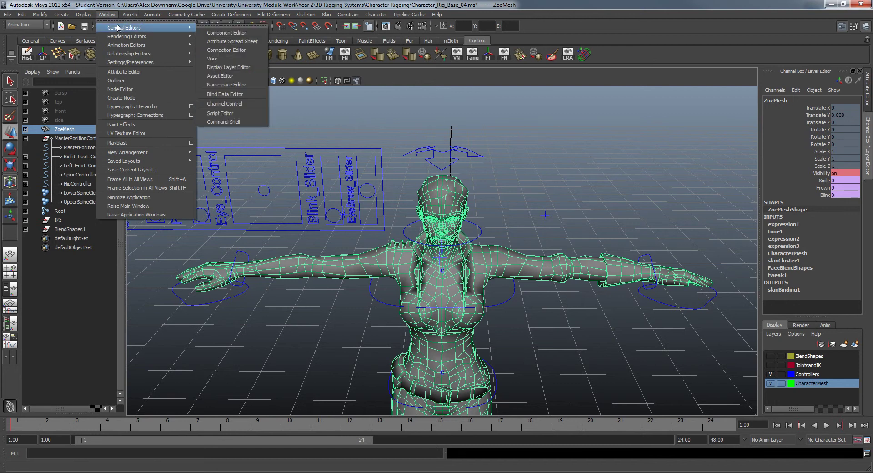
mouse_move(136, 45)
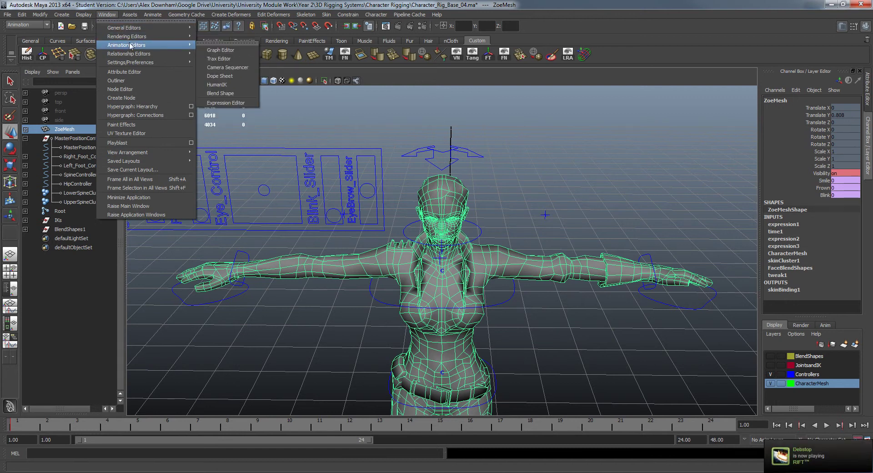
left_click(248, 95)
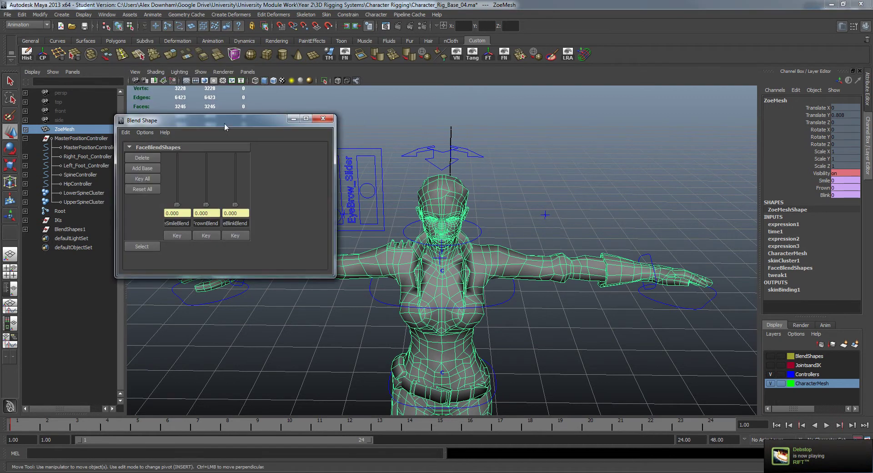
left_click_drag(199, 128, 343, 105)
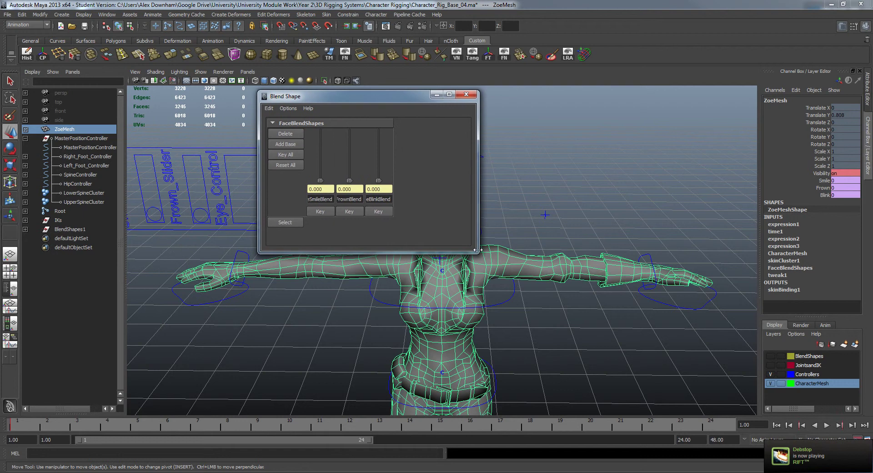
left_click_drag(477, 249, 541, 288)
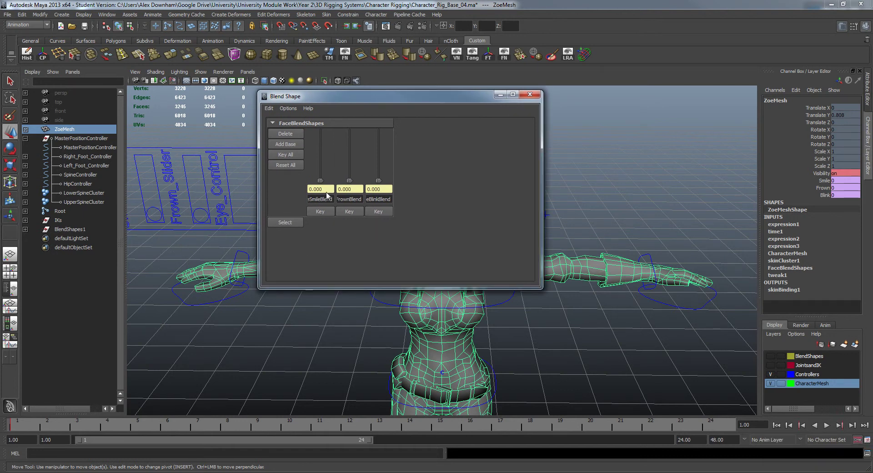
left_click(530, 95)
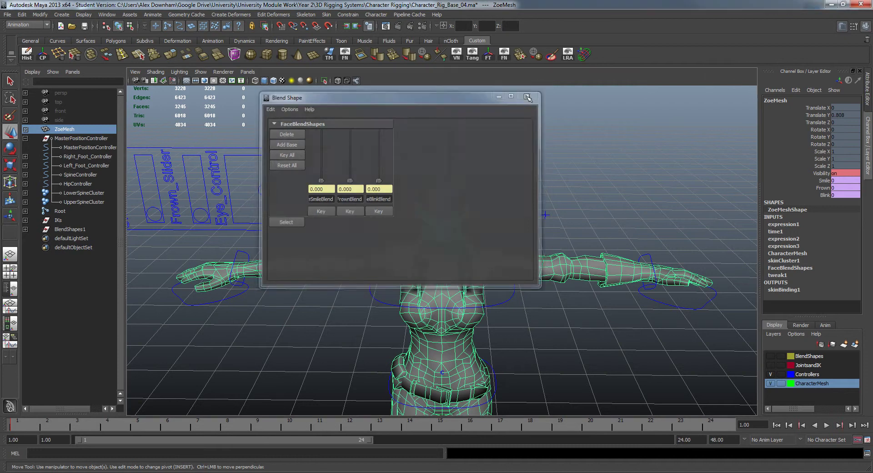
Deselect the mesh and raise the Blink slider control to about Translate Y 10.37
middle_click_drag(533, 201, 553, 218, "alt")
right_click_drag(553, 218, 591, 223, "alt")
middle_click_drag(591, 223, 655, 257, "alt")
right_click_drag(564, 214, 487, 187, "alt")
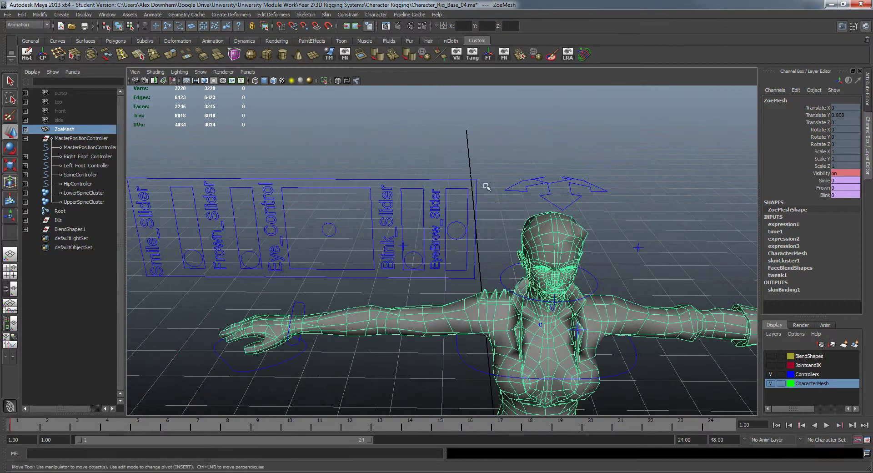
left_click_drag(487, 187, 506, 160, "alt")
left_click(506, 160)
middle_click_drag(485, 153, 473, 195, "alt")
right_click_drag(474, 195, 502, 249, "alt")
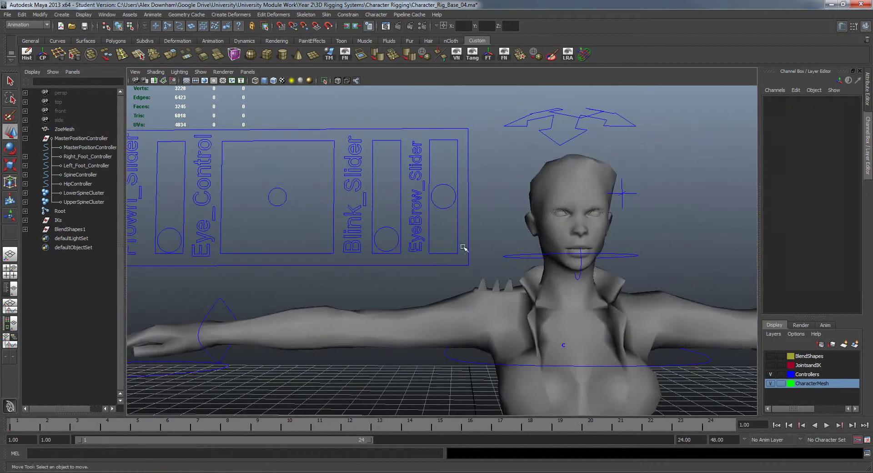
left_click(382, 228)
left_click_drag(387, 211, 383, 136)
middle_click_drag(300, 242, 362, 262, "alt")
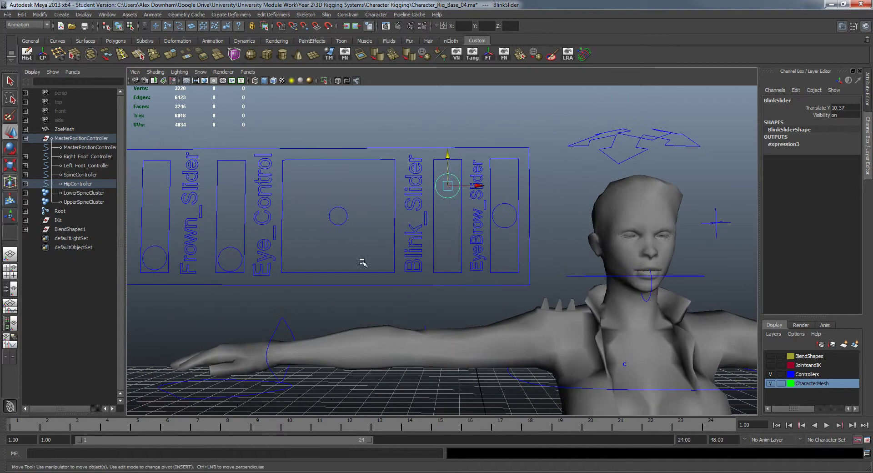
Try raising the Smile slider control to about Translate Y 8.8 and undo the move
left_click(166, 248)
left_click_drag(154, 223, 153, 89)
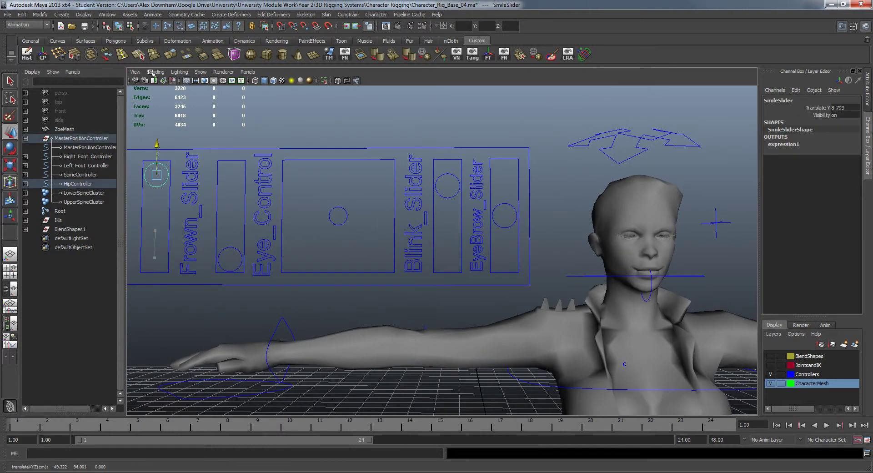
key("ctrl+z")
Lower the Blink slider control back to Translate Y 0 and deselect it
left_click(443, 174)
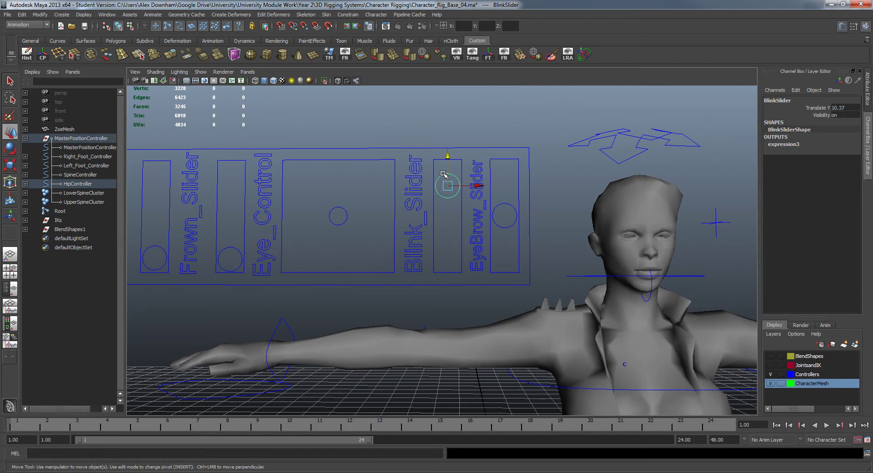
left_click_drag(448, 156, 443, 280)
right_click_drag(469, 300, 399, 197, "alt")
left_click_drag(522, 277, 557, 304, "alt")
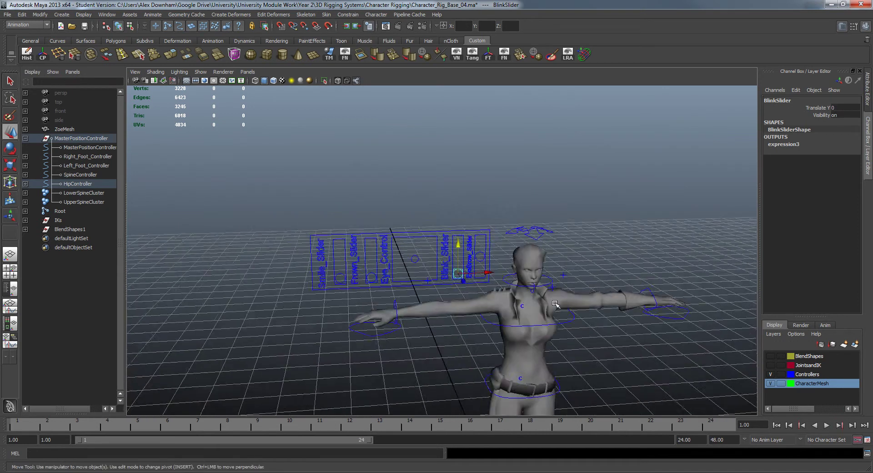
middle_click_drag(556, 304, 482, 221, "alt")
left_click(605, 312)
Show the JointsandIK layer and raise the EyeBrow slider control to Translate Y 6 to test the eyebrow joints
scroll(607, 305, "up", 5)
left_click_drag(598, 304, 561, 296, "alt")
middle_click_drag(561, 296, 567, 341, "alt")
scroll(567, 341, "up", 3)
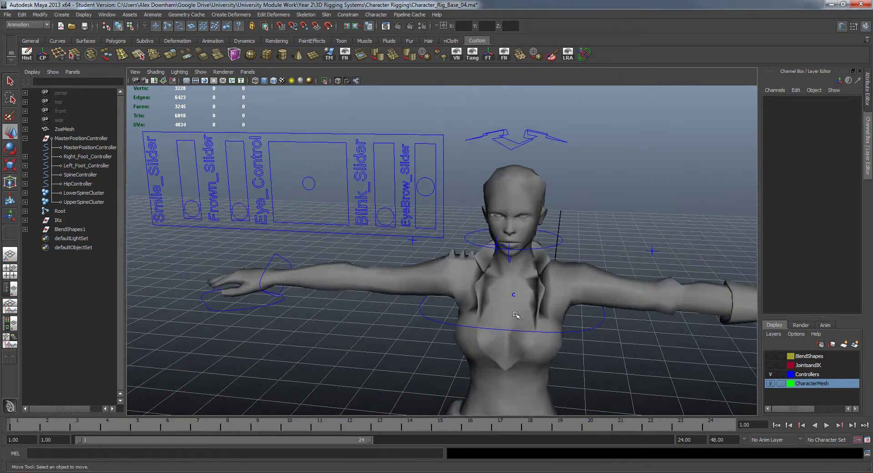
left_click_drag(467, 290, 475, 287, "alt")
middle_click_drag(471, 287, 432, 308, "alt")
scroll(423, 296, "up", 4)
left_click_drag(404, 271, 451, 269, "alt")
scroll(464, 303, "up", 3)
left_click_drag(430, 148, 460, 249)
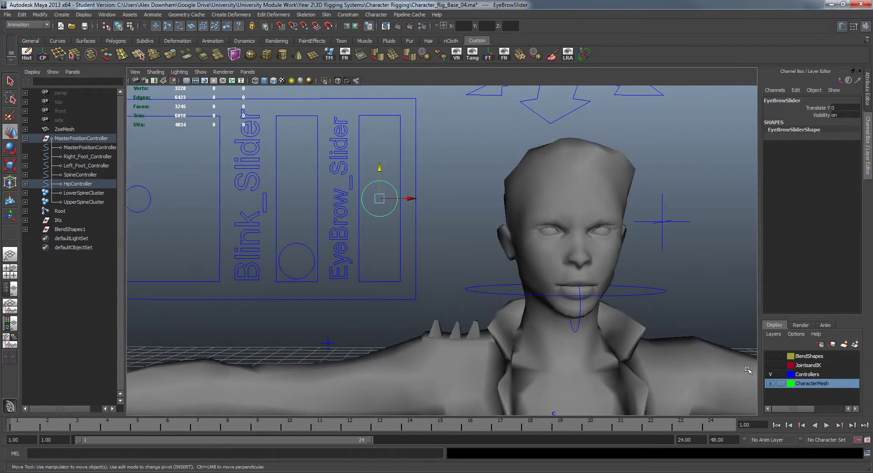
left_click(770, 365)
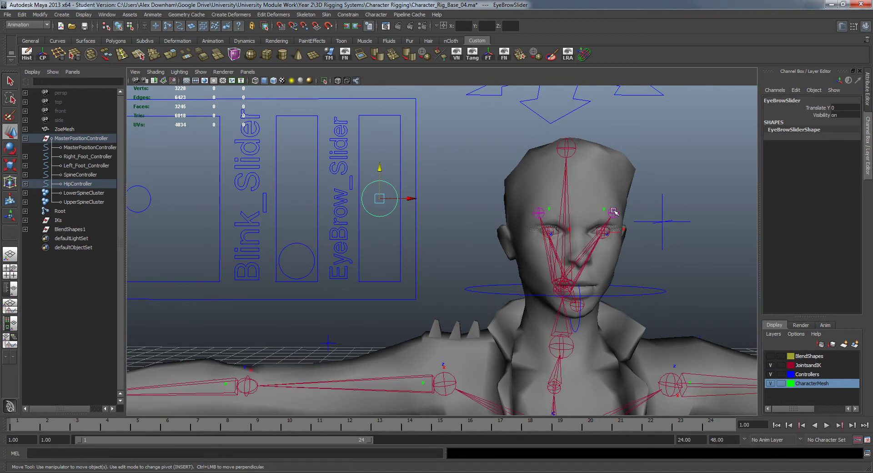
left_click_drag(391, 169, 810, 131)
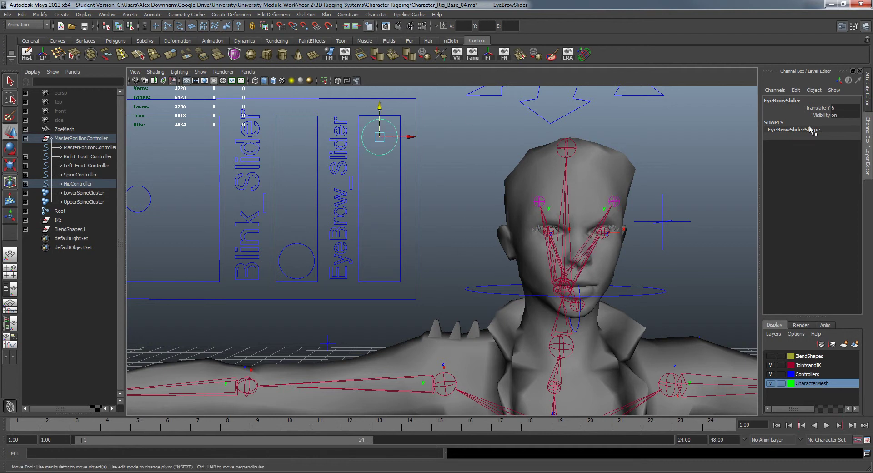
Reset the EyeBrow slider control's Translate Y to 0, deselect it and hide the JointsandIK layer
left_click(839, 107)
type("0")
key("Return")
left_click(688, 254)
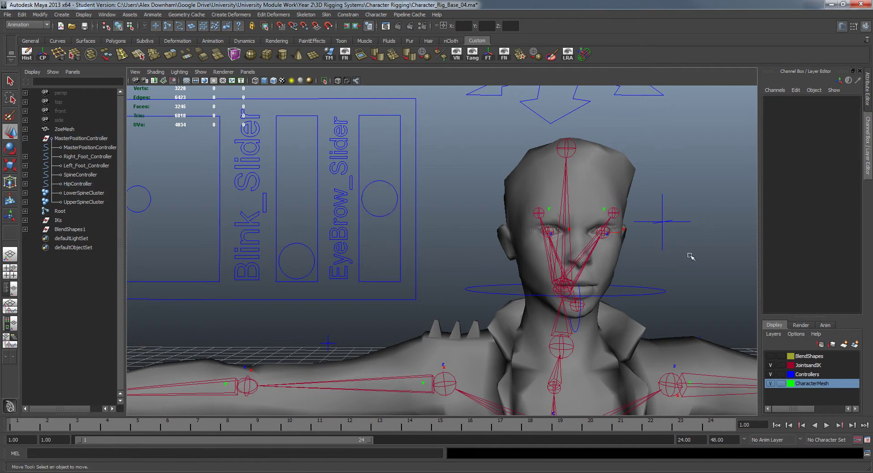
left_click(769, 365)
Inspect the channels and inputs of the eye controller and of the EyeLocator in front of the character's face
scroll(562, 262, "down", 4)
left_click_drag(562, 262, 332, 255, "alt")
scroll(449, 213, "down", 4)
left_click_drag(335, 227, 356, 250)
left_click_drag(447, 281, 286, 314, "alt")
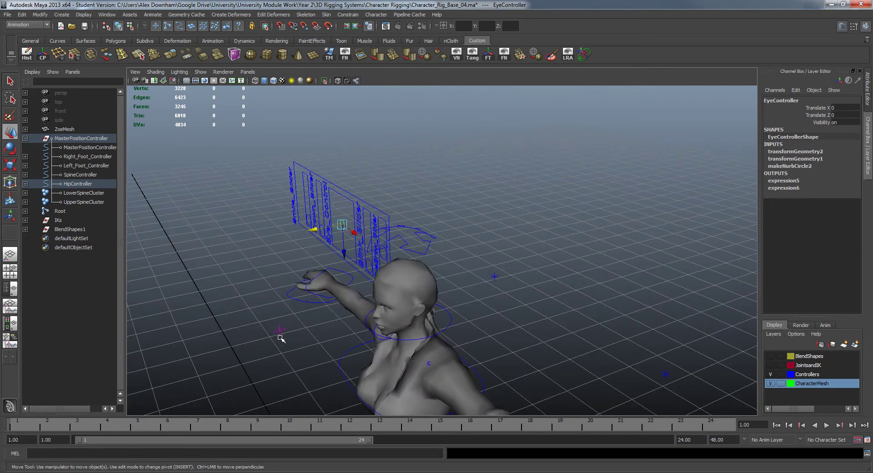
left_click(281, 329)
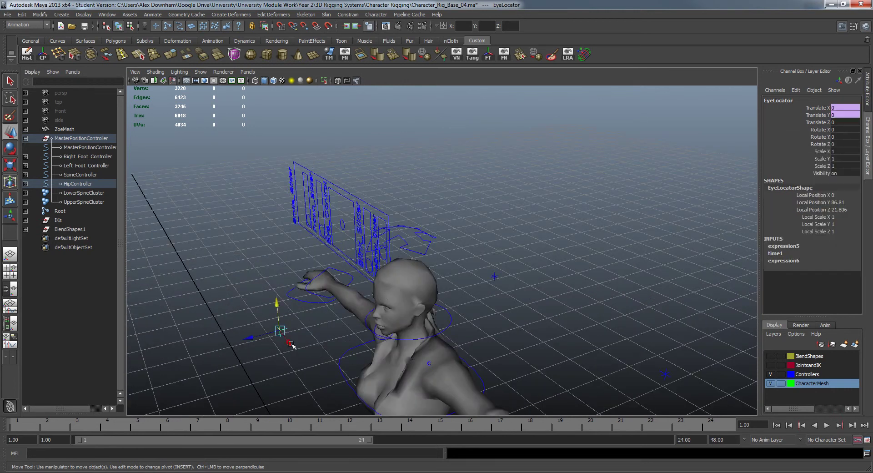
left_click(329, 343)
left_click(279, 331)
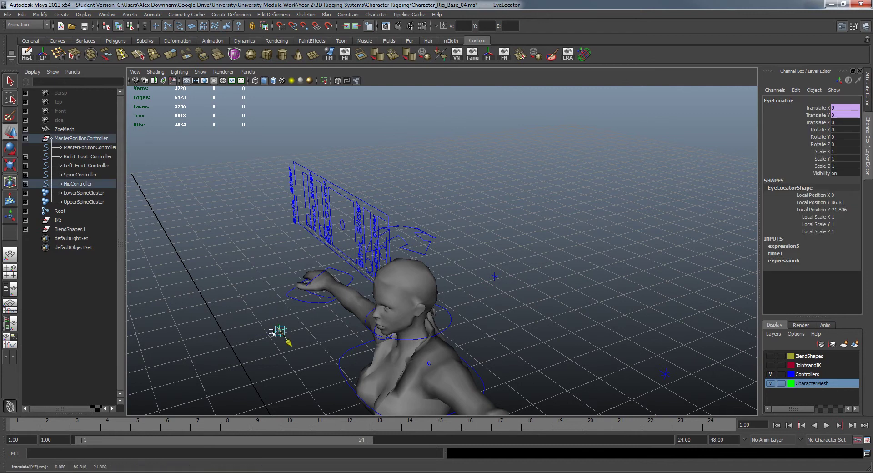
Test the eye controller by moving it around the Eye_Control square, ending near Translate X -3.4 and Translate Z -0.8
left_click_drag(314, 221, 401, 249, "alt")
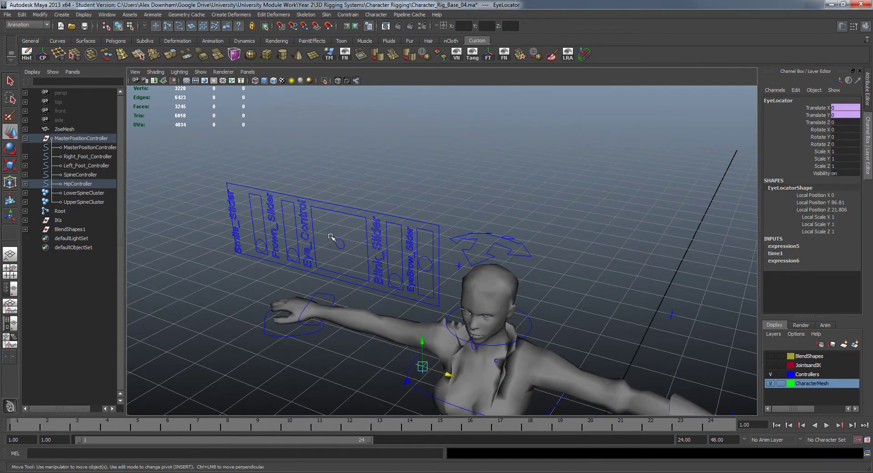
left_click_drag(330, 236, 352, 264)
left_click_drag(357, 255, 387, 233, "alt")
left_click_drag(421, 273, 436, 263, "alt")
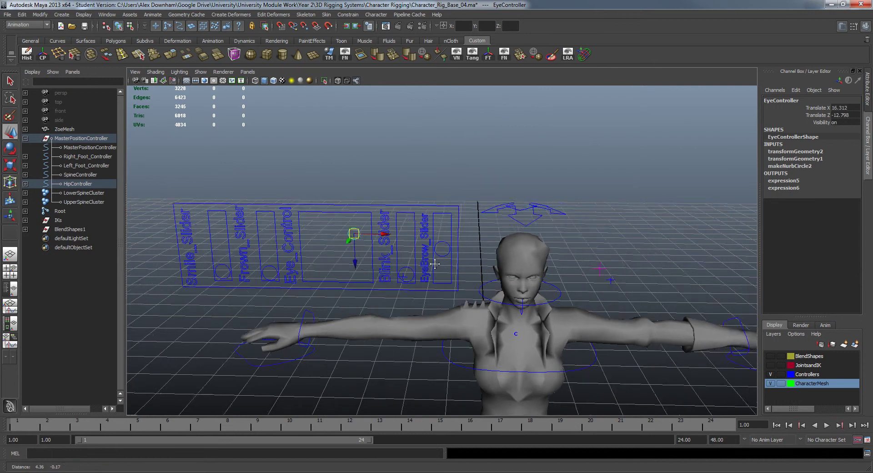
right_click_drag(437, 263, 500, 295, "alt")
middle_click_drag(500, 295, 478, 308, "alt")
left_click_drag(477, 308, 436, 312, "alt")
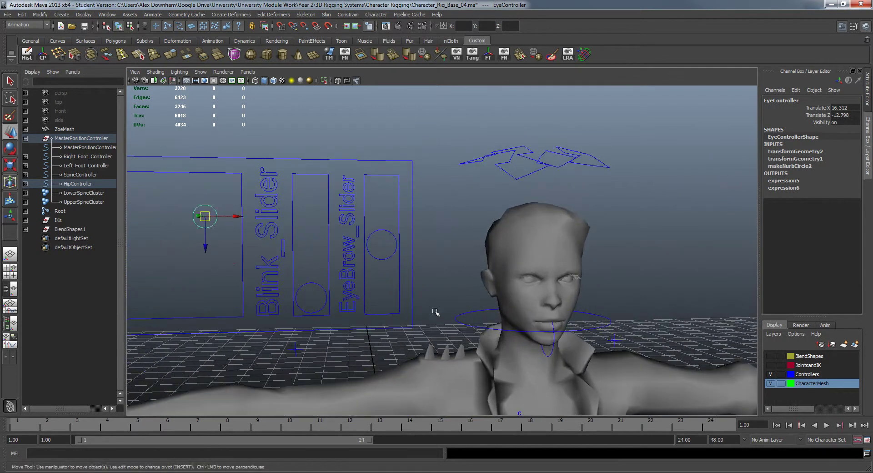
mouse_move(215, 219)
left_mouse_down()
mouse_move(214, 260)
mouse_move(160, 231)
mouse_move(230, 200)
mouse_move(226, 246)
mouse_move(175, 273)
mouse_move(123, 224)
mouse_move(194, 193)
mouse_move(231, 253)
mouse_move(189, 239)
mouse_move(240, 200)
mouse_move(175, 197)
mouse_move(219, 227)
mouse_move(182, 194)
mouse_move(135, 252)
mouse_move(115, 244)
mouse_move(140, 301)
mouse_move(213, 207)
left_mouse_up()
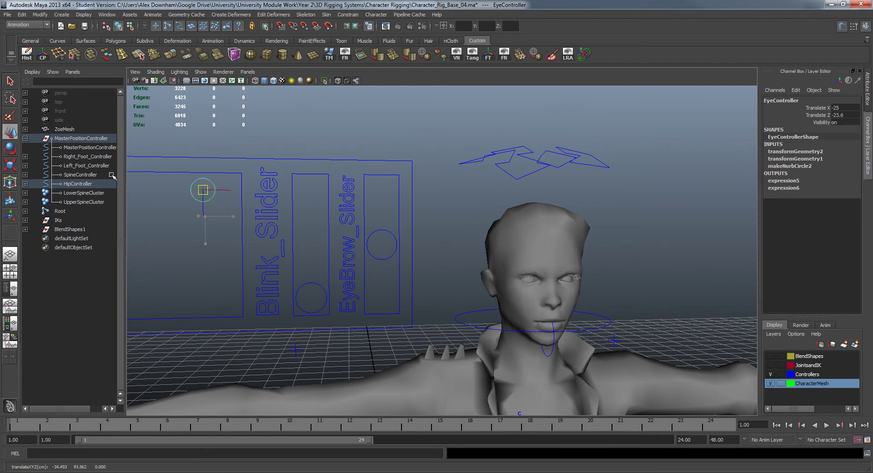
left_click_drag(116, 233, 157, 242)
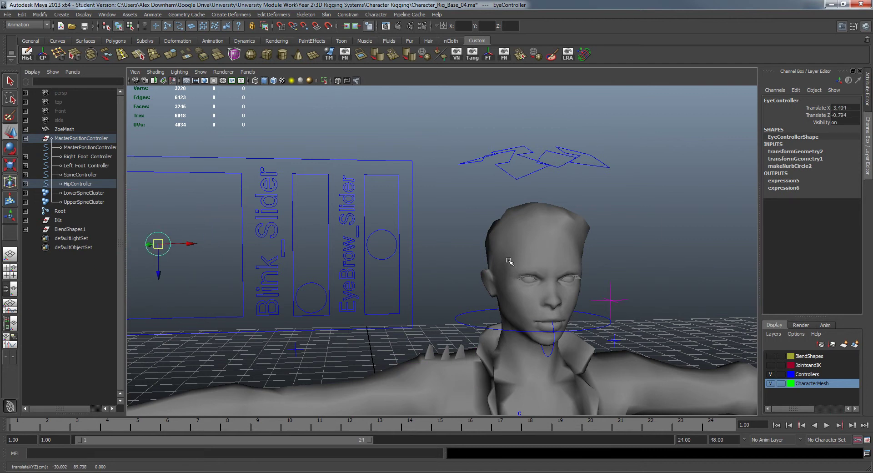
Examine the character's eyes up close and move the eye controller around its square again
right_click_drag(509, 261, 675, 381, "alt")
middle_click_drag(675, 381, 548, 322, "alt")
right_click_drag(548, 321, 391, 286, "alt")
middle_click_drag(391, 286, 482, 306, "alt")
right_click_drag(546, 309, 609, 294, "alt")
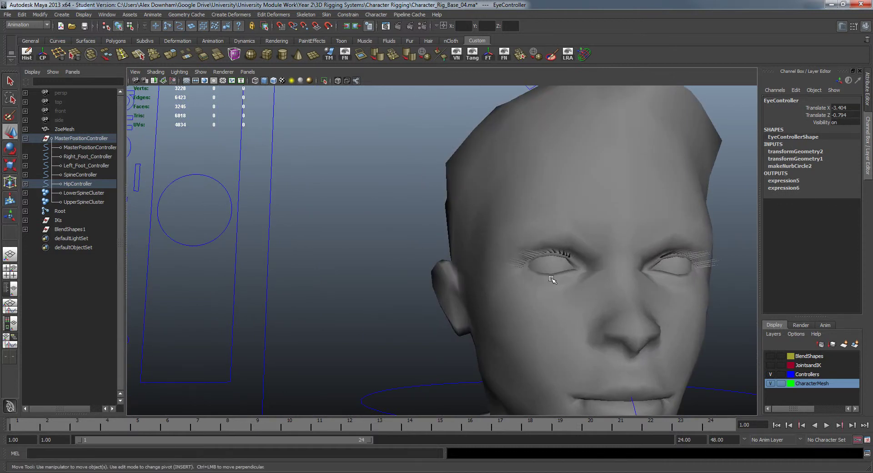
right_click_drag(552, 279, 399, 268, "alt")
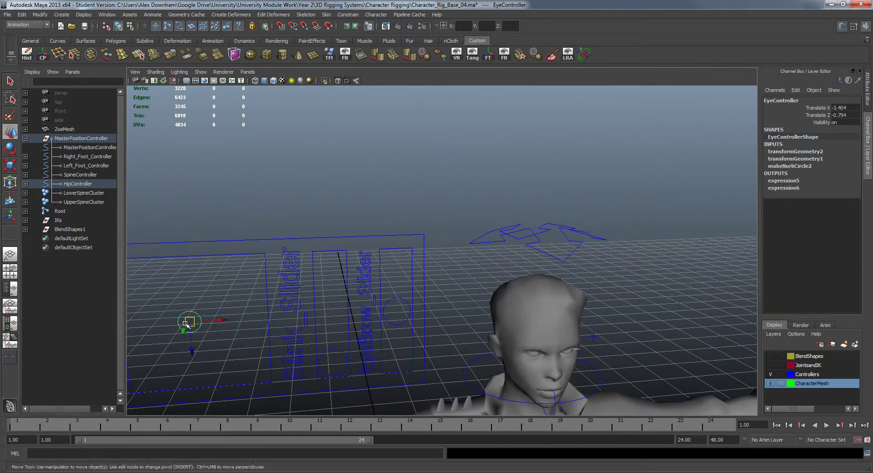
left_click_drag(186, 324, 198, 288)
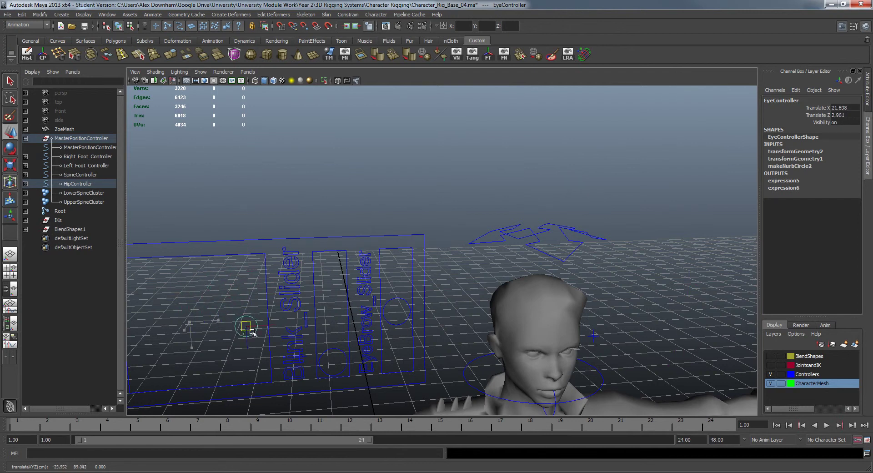
right_click_drag(750, 157, 729, 152, "alt")
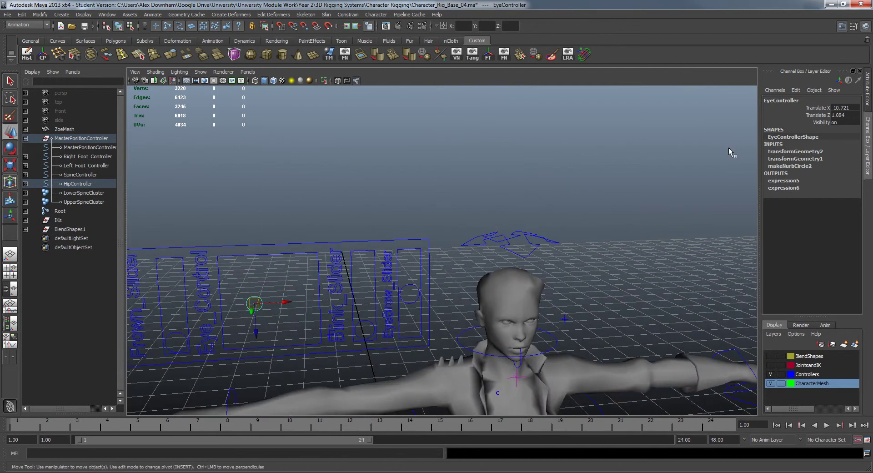
Reset the eye controller's Translate X and Translate Z to 0 and deselect it
left_click(839, 116)
type("0")
left_click(646, 222)
right_click_drag(641, 248, 631, 287, "alt")
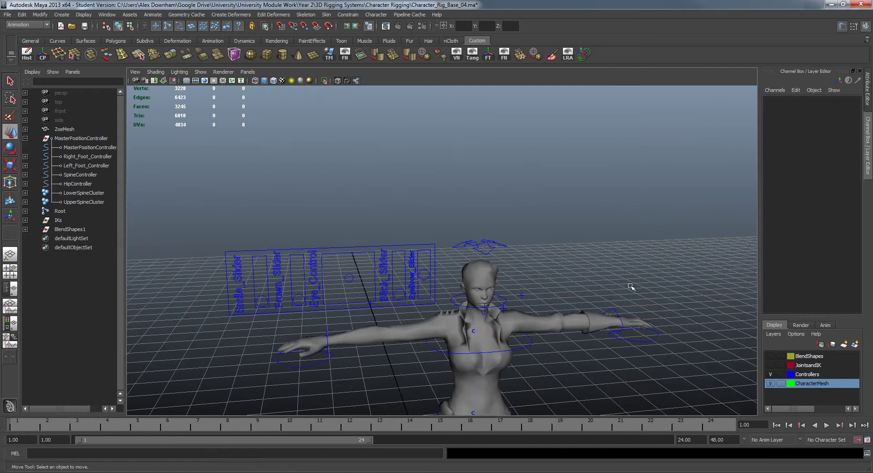
Show the JointsandIK layer and hide the Controllers layer to view the skeleton inside the character mesh
left_click_drag(615, 299, 560, 316, "alt")
middle_click_drag(561, 316, 561, 231, "alt")
left_click_drag(561, 230, 530, 262, "alt")
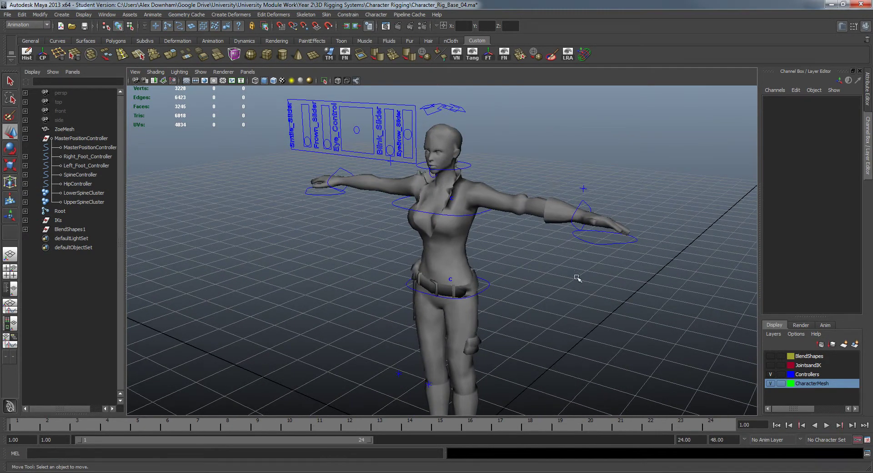
left_click_drag(577, 278, 522, 288, "alt")
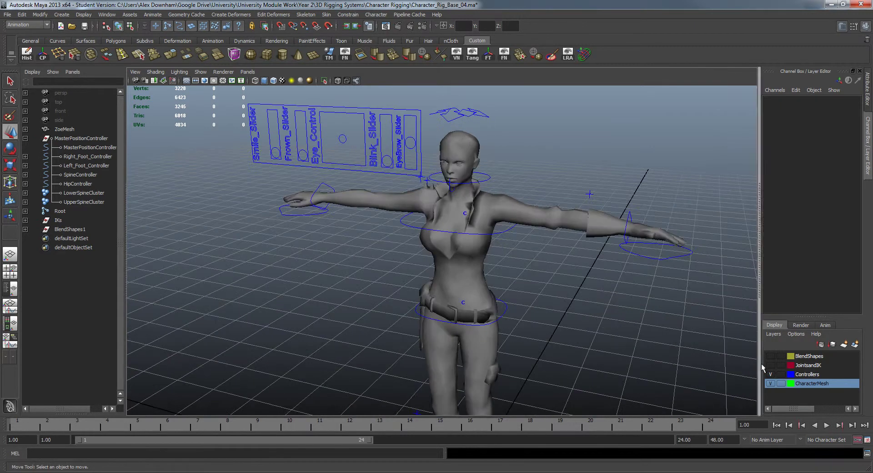
left_click(770, 365)
left_click_drag(581, 318, 507, 265, "alt")
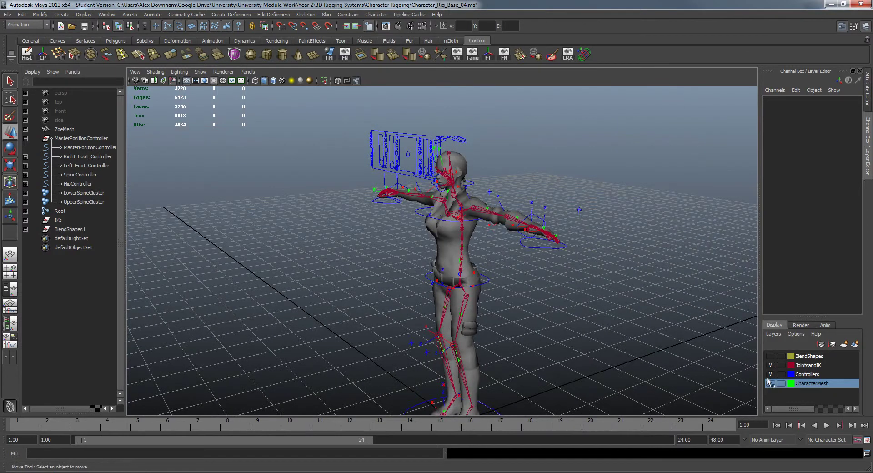
left_click(769, 375)
left_click_drag(479, 314, 489, 281, "alt")
scroll(506, 294, "up", 2)
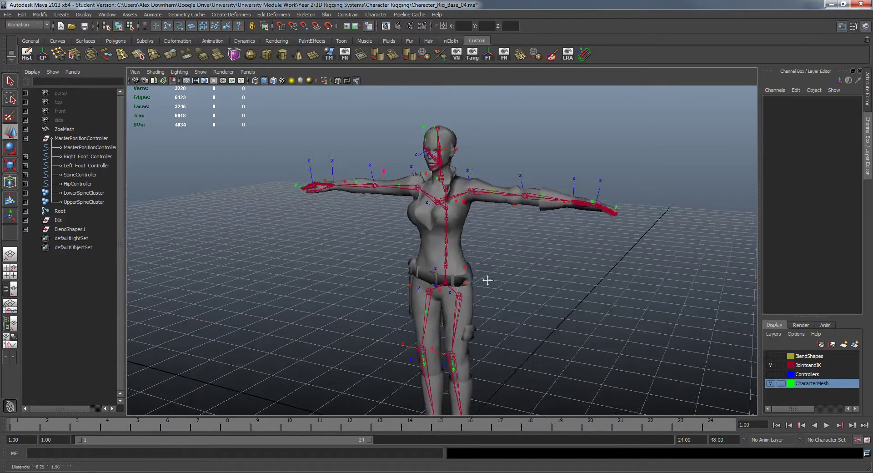
Examine the skeleton inside the character from the torso down to the feet, selecting the ZoeMesh to see its topology
scroll(533, 302, "up", 3)
left_click_drag(535, 304, 490, 267, "alt")
middle_click_drag(489, 268, 490, 305, "alt")
left_click_drag(489, 305, 448, 253, "alt")
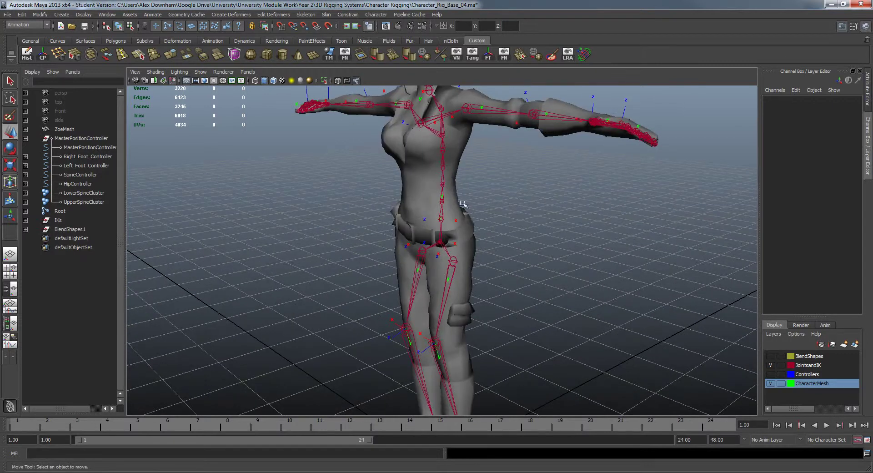
middle_click_drag(463, 203, 479, 243, "alt")
left_click_drag(478, 243, 502, 299, "alt")
scroll(477, 285, "up", 1)
left_click(439, 254)
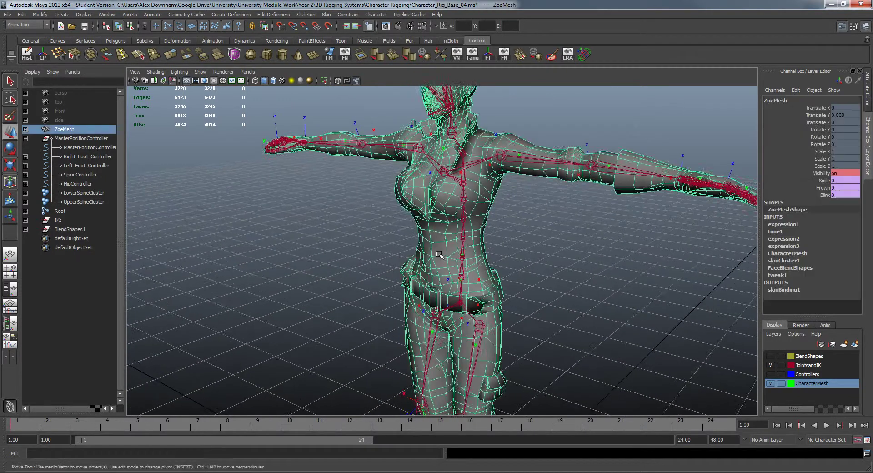
right_click_drag(574, 298, 551, 304, "alt")
middle_click_drag(557, 309, 571, 243, "alt")
left_click_drag(571, 244, 547, 237, "alt")
mouse_move(546, 275)
left_mouse_down("alt")
mouse_move(561, 250)
mouse_move(542, 275)
left_mouse_up("alt")
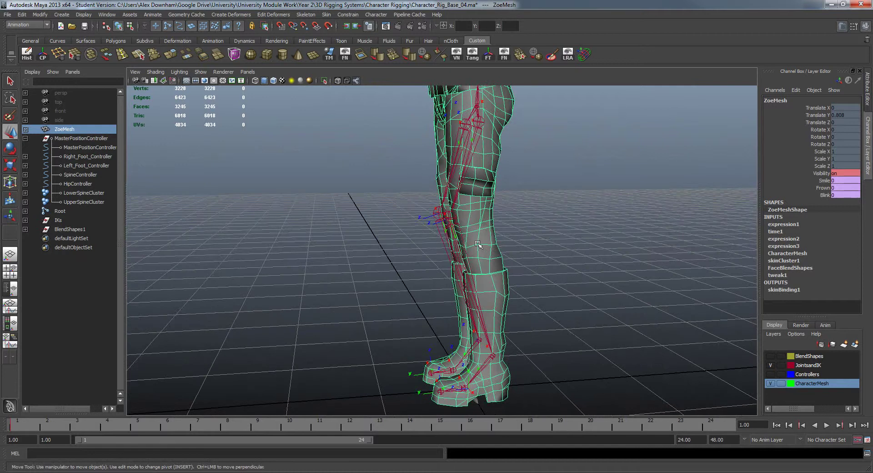
left_click_drag(477, 244, 520, 365, "alt")
Show the Controllers layer and raise the left foot controller to about Translate Y 13.9 to test the knee bend
left_click(771, 374)
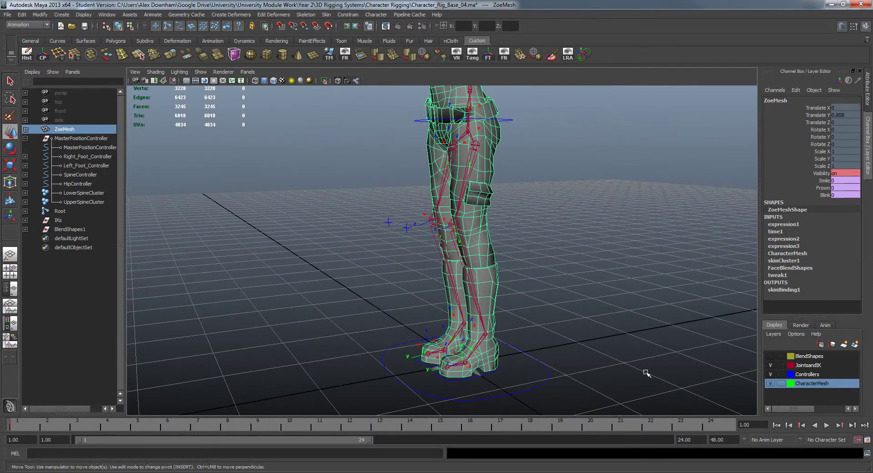
left_click(504, 376)
left_click(501, 371)
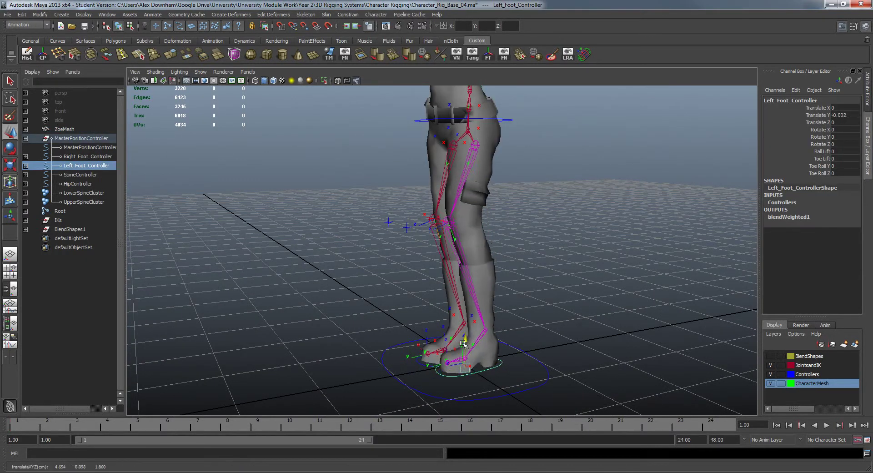
left_click_drag(486, 278, 505, 241, "alt")
left_click_drag(498, 185, 477, 213, "alt")
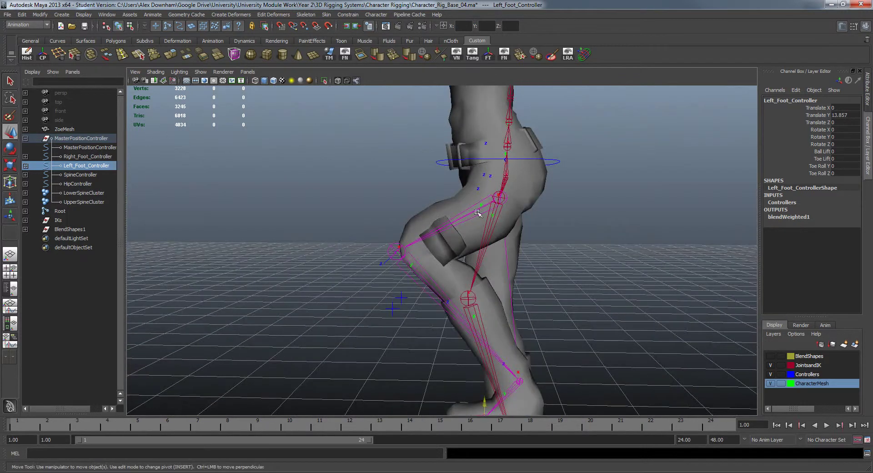
left_click_drag(495, 350, 527, 347, "alt")
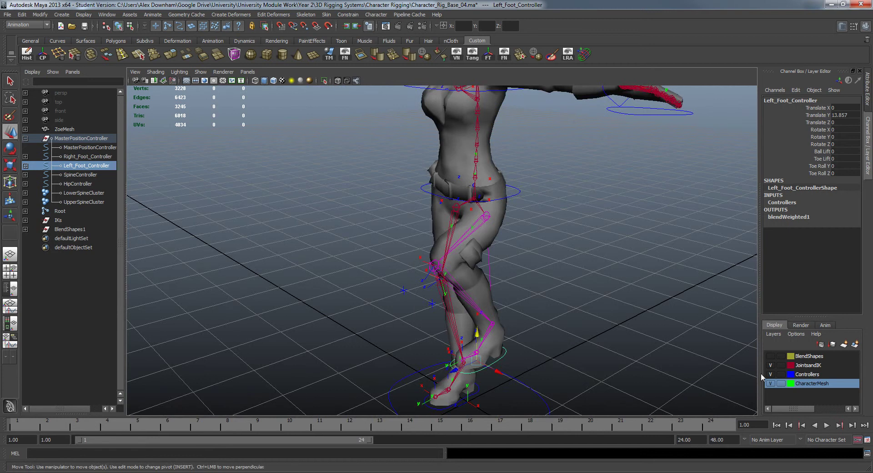
Reset the left foot controller's Translate Y to 0 and deselect it
left_click(832, 116)
type("0")
key("Return")
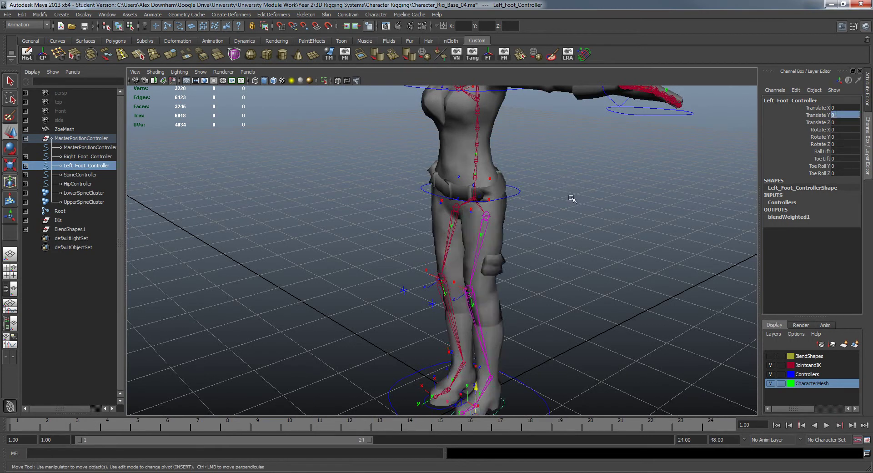
left_click(572, 195)
Start the Paint Skin Weights tool on the character mesh and examine the weighting around the hips from several sides
left_click(448, 151)
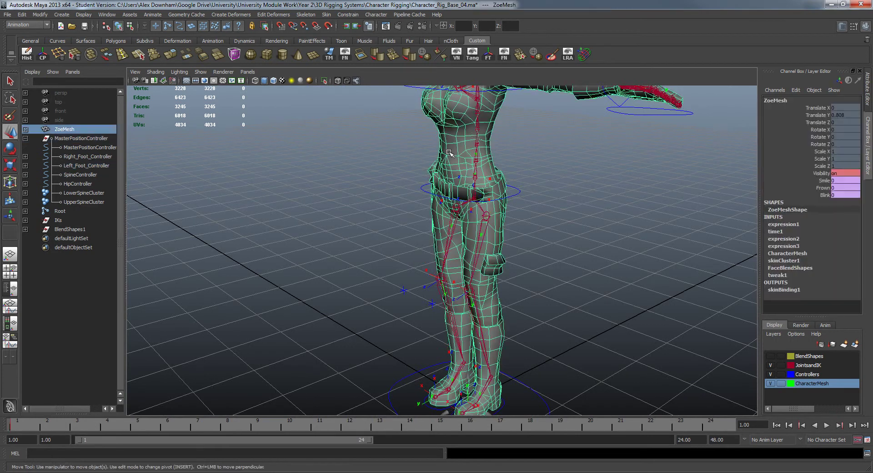
left_click(552, 55)
left_click_drag(454, 273, 546, 273, "alt")
right_click_drag(500, 254, 513, 270, "alt")
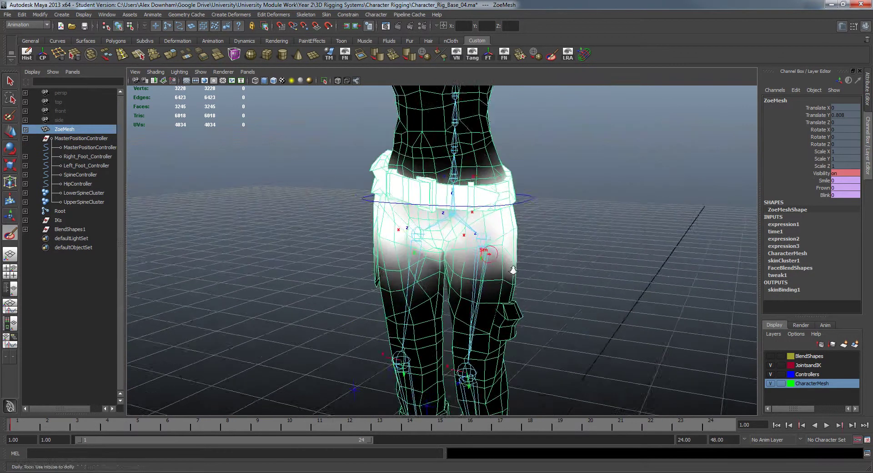
left_click_drag(513, 270, 381, 251, "alt")
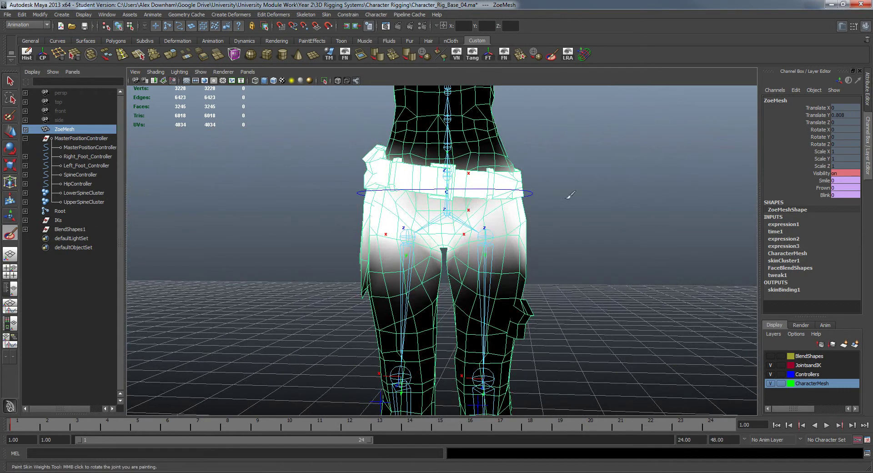
left_click_drag(459, 232, 351, 191, "alt")
left_click_drag(493, 191, 519, 184, "alt")
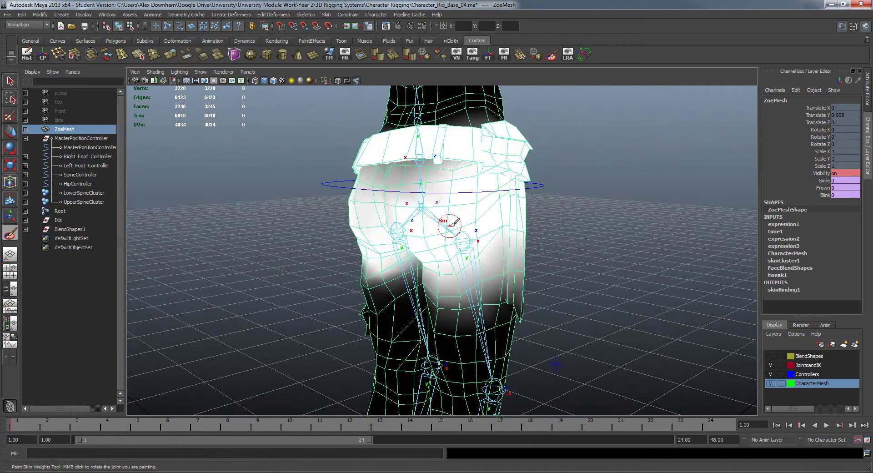
left_click_drag(450, 223, 319, 223, "alt")
Open the Paint Skin Weights settings, switch to the single perspective layout and display the Left_Lower_Leg influence
double_click(10, 233)
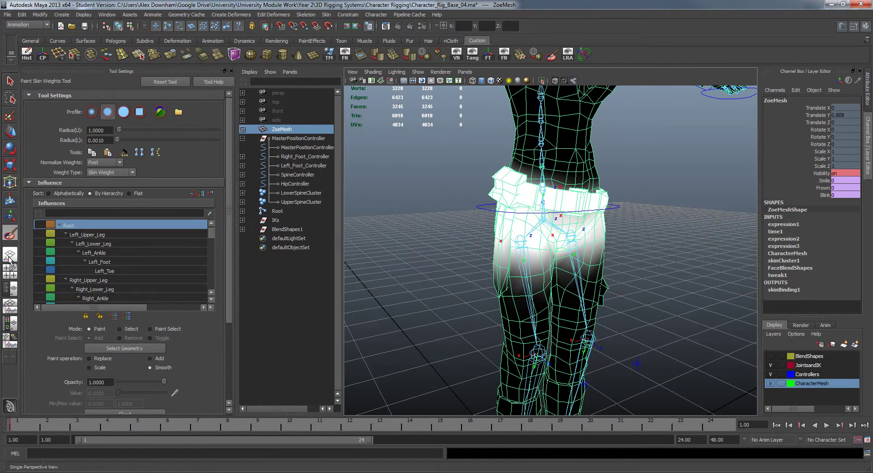
left_click(10, 256)
mouse_move(213, 234)
left_mouse_down()
mouse_move(214, 246)
mouse_move(213, 231)
left_mouse_up()
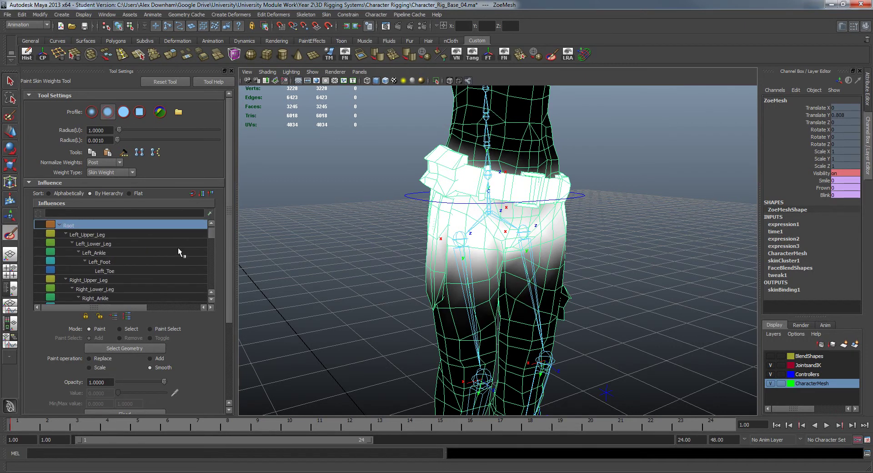
left_click(114, 242)
left_click_drag(491, 261, 582, 266, "alt")
Switch to the Move tool and raise the left foot controller to about Translate Y 15.5 to bend the knee
key("w")
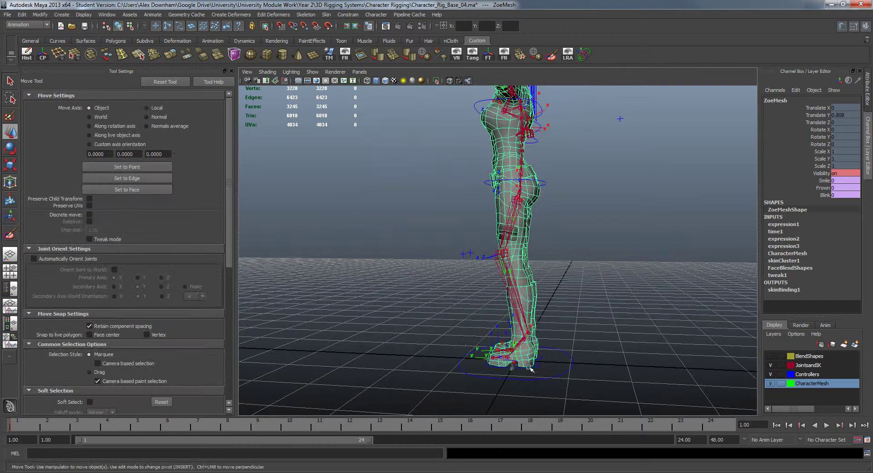
left_click(530, 368)
left_click_drag(506, 347, 500, 284)
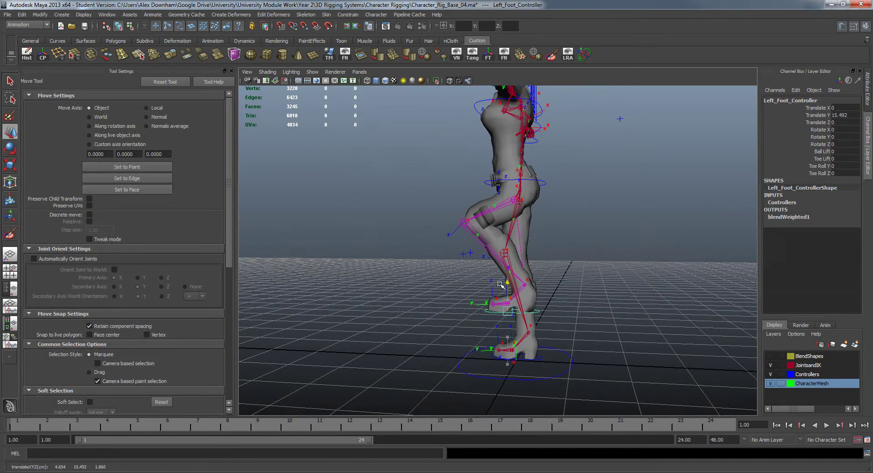
Restart Paint Skin Weights on the character mesh and examine the Left_Lower_Leg weighting on the bent knee
middle_click_drag(500, 284, 497, 352, "alt")
right_click_drag(496, 353, 541, 319, "alt")
left_click_drag(523, 282, 375, 279, "alt")
scroll(480, 244, "up", 3)
left_click_drag(527, 242, 573, 254, "alt")
left_click_drag(521, 263, 428, 284, "alt")
left_click(430, 284)
left_click(560, 56)
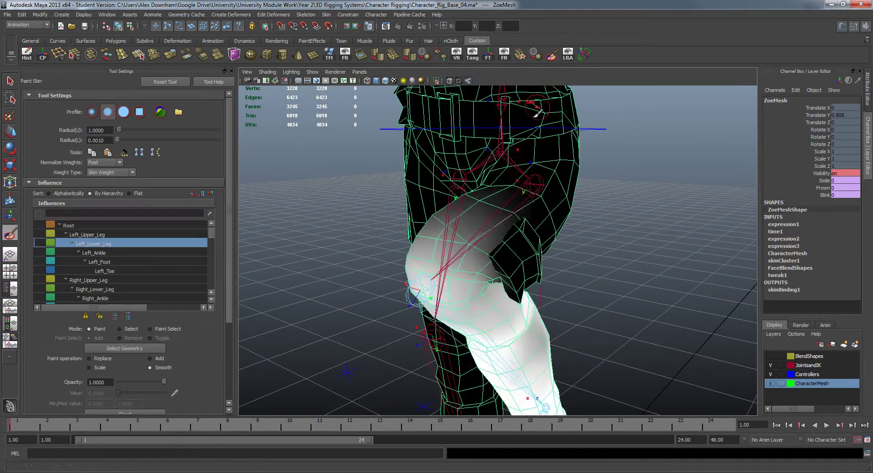
left_click_drag(523, 228, 574, 223, "alt")
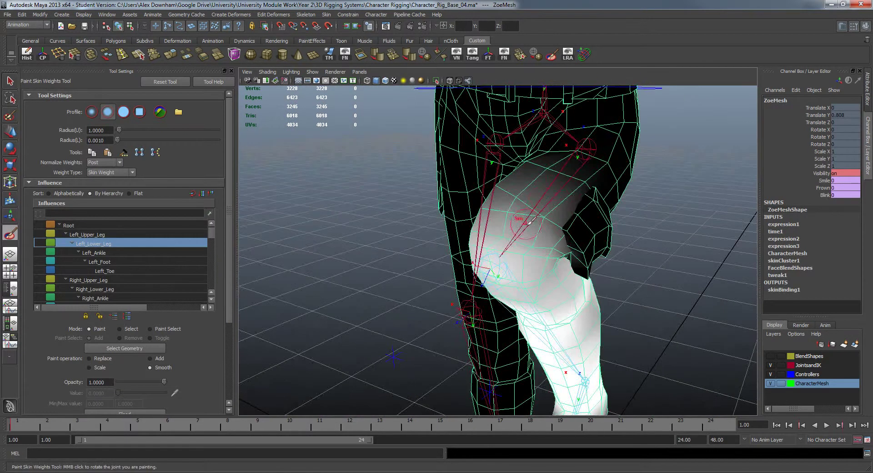
Display the Left_Upper_Leg influence and examine its weighting around the thigh and bent knee
left_click(110, 235)
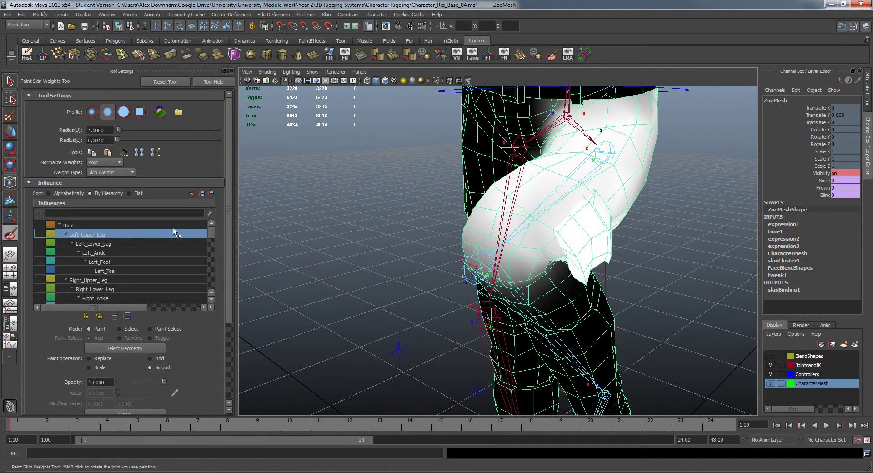
mouse_move(357, 245)
left_mouse_down("alt")
mouse_move(370, 214)
mouse_move(314, 214)
mouse_move(509, 227)
left_mouse_up("alt")
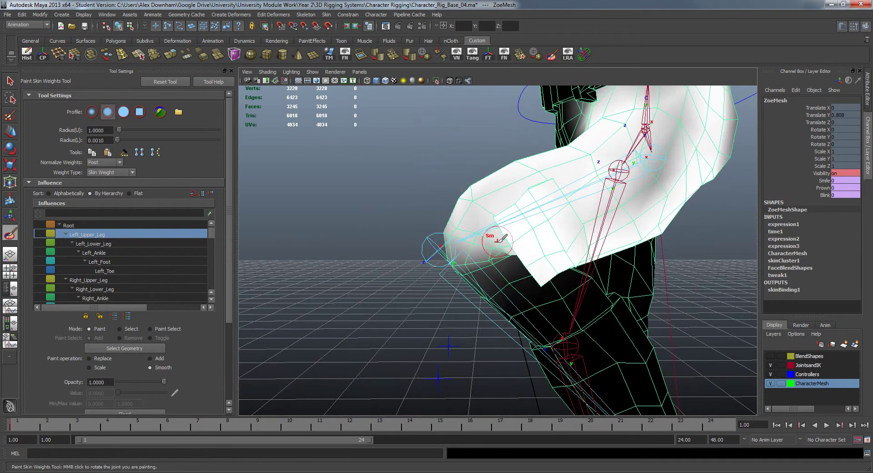
scroll(493, 246, "up", 3)
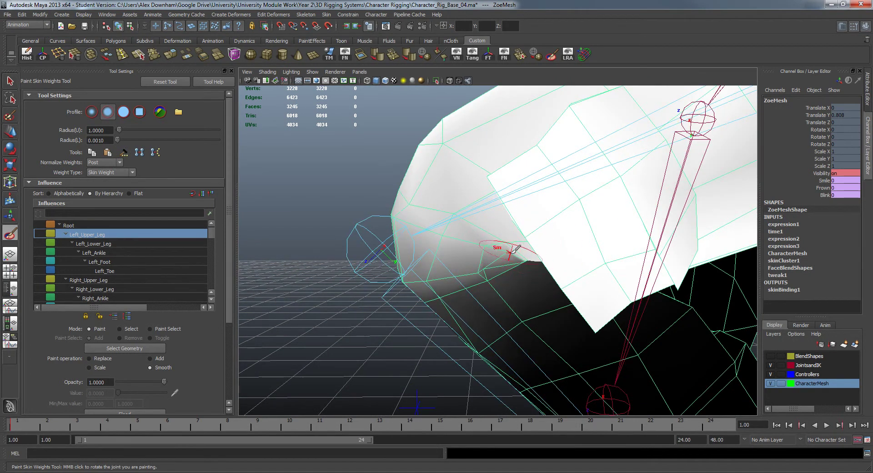
scroll(479, 321, "down", 10)
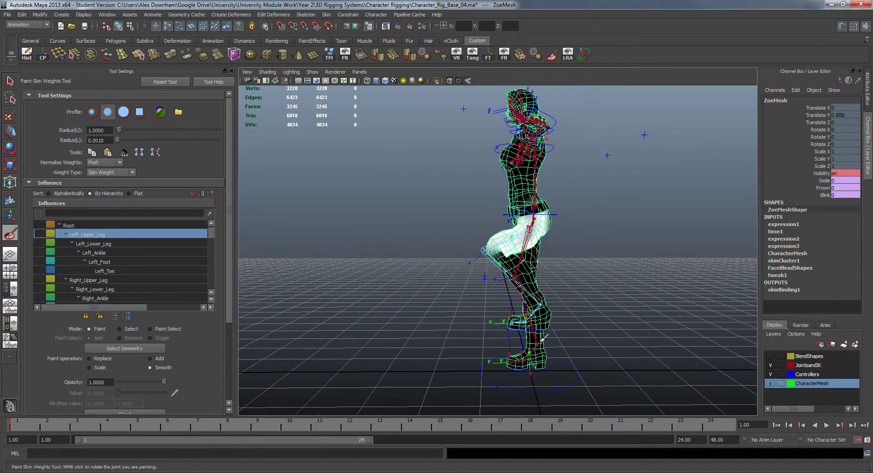
scroll(520, 328, "up", 5)
scroll(519, 329, "up", 6)
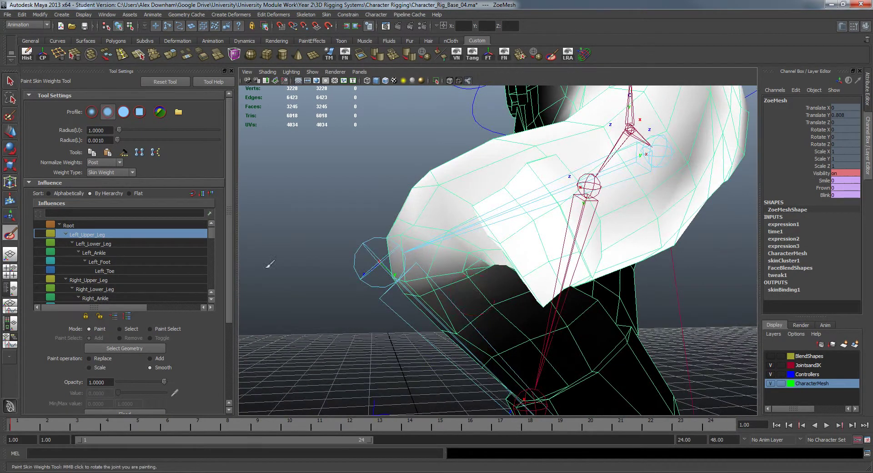
Display the Left_Lower_Leg influence again and examine its weighting from the front of the raised leg
left_click(169, 245)
mouse_move(481, 271)
left_mouse_down("alt")
mouse_move(387, 264)
mouse_move(450, 272)
mouse_move(483, 296)
mouse_move(563, 279)
left_mouse_up("alt")
scroll(486, 293, "down", 5)
middle_click_drag(563, 279, 558, 246, "alt")
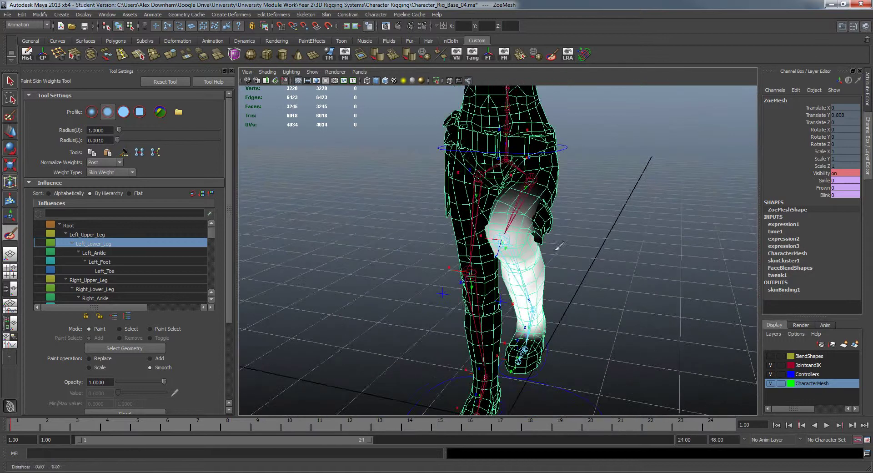
left_click_drag(559, 248, 565, 291, "alt")
Leave weight painting, select the left foot controller, reset its Translate Y to 0 and deselect it
key("w")
left_click_drag(563, 347, 536, 355, "alt")
left_click(533, 366)
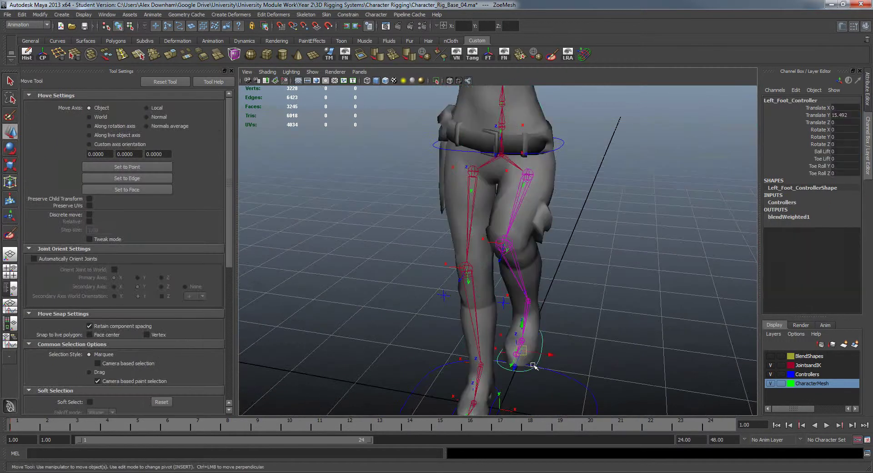
scroll(643, 318, "down", 3)
left_click_drag(637, 313, 535, 277, "alt")
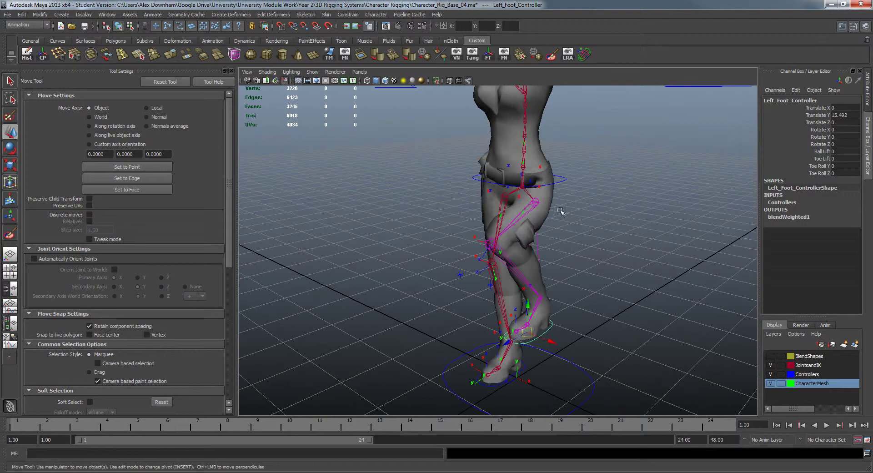
middle_click_drag(563, 212, 571, 250, "alt")
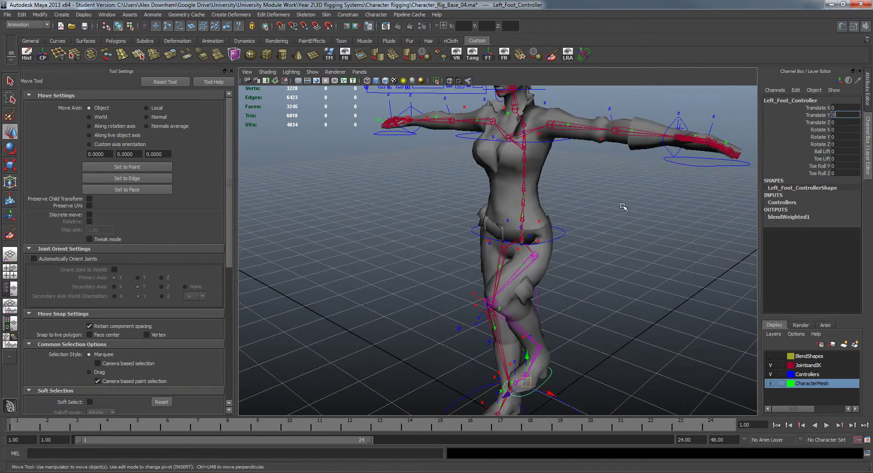
left_click(582, 248)
Select the character mesh and examine its topology around the knee joints from the side and from behind
scroll(580, 260, "down", 4)
left_click_drag(577, 271, 565, 267, "alt")
scroll(566, 268, "up", 4)
middle_click_drag(550, 365, 523, 343, "alt")
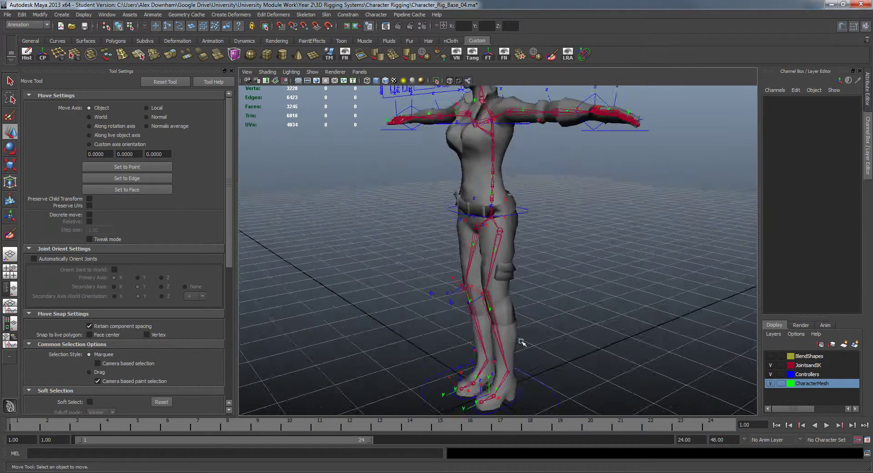
left_click_drag(523, 342, 570, 339, "alt")
right_click_drag(570, 338, 667, 343, "alt")
left_click_drag(667, 343, 556, 298, "alt")
left_click(552, 287)
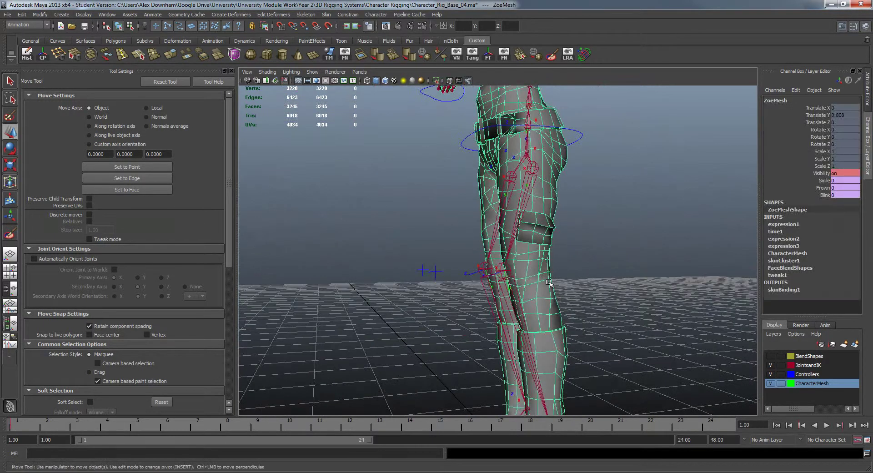
right_click_drag(552, 286, 593, 357, "alt")
left_click_drag(593, 357, 449, 345, "alt")
left_click_drag(514, 303, 339, 257, "alt")
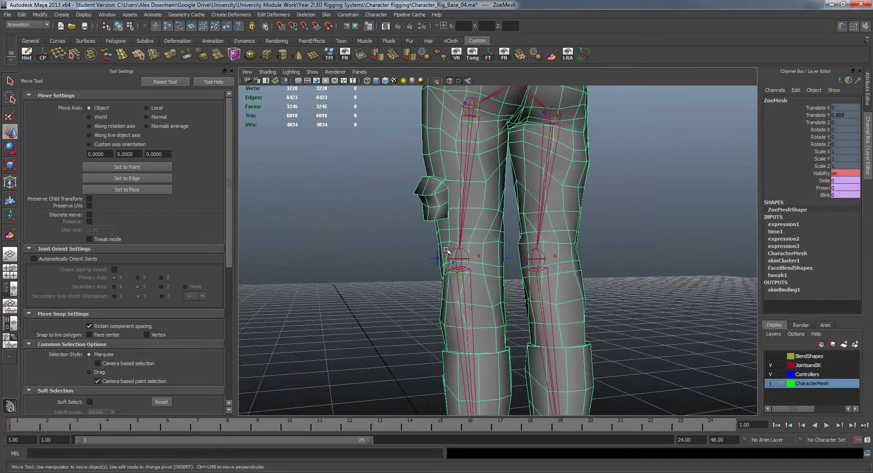
Examine the knee's edge loops and joint placement in close side views, and deselect the mesh
left_click_drag(366, 264, 414, 236, "alt")
left_click_drag(522, 241, 468, 314, "alt")
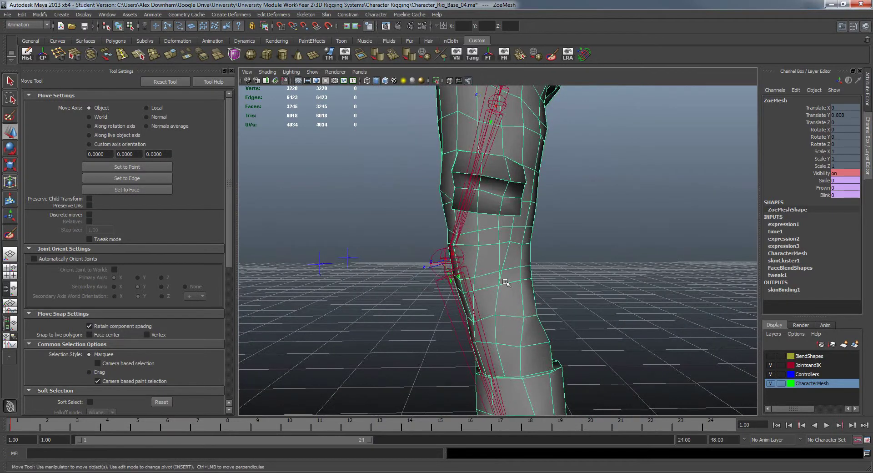
left_click_drag(495, 267, 630, 269, "alt")
right_click_drag(630, 269, 443, 237, "alt")
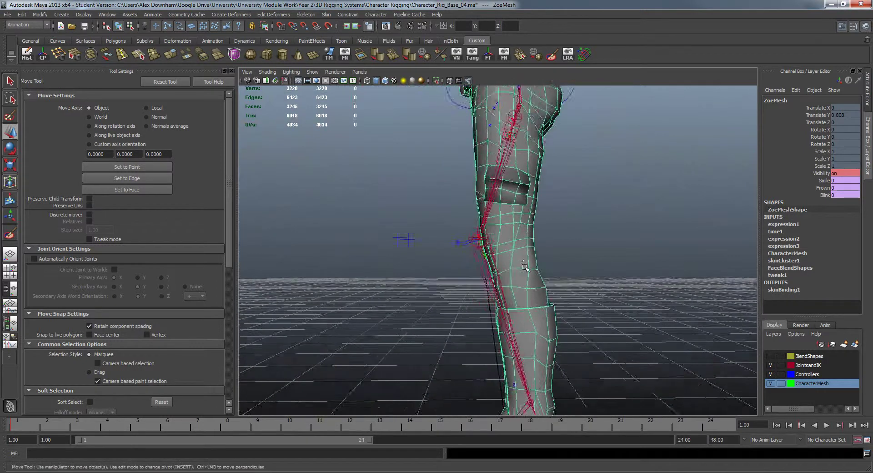
right_click_drag(525, 268, 388, 261, "alt")
left_click(384, 262)
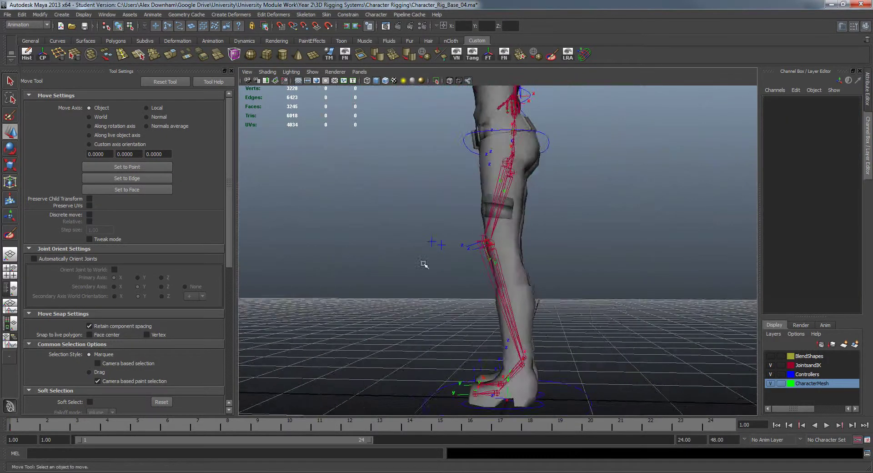
Reselect the character mesh and examine the leg topology and joints from the side and front
left_click(511, 233)
left_click_drag(510, 232, 603, 214, "alt")
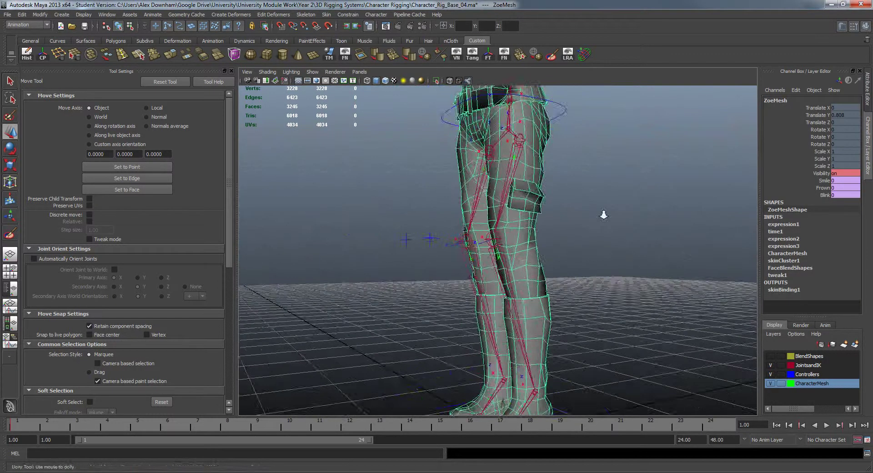
right_click_drag(509, 221, 554, 225, "alt")
right_click_drag(622, 234, 553, 215, "alt")
left_click_drag(553, 215, 628, 228, "alt")
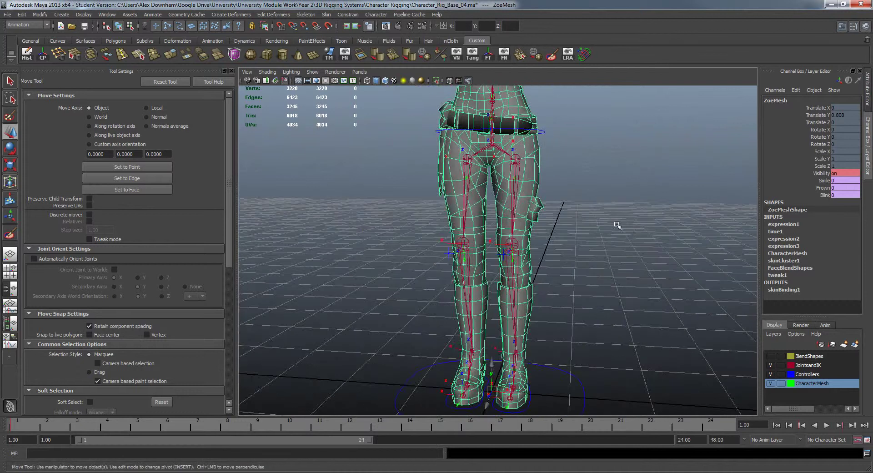
Deselect the character mesh and bring the left arm and hand controller into view for testing
left_click(621, 251)
left_click_drag(632, 291, 595, 290, "alt")
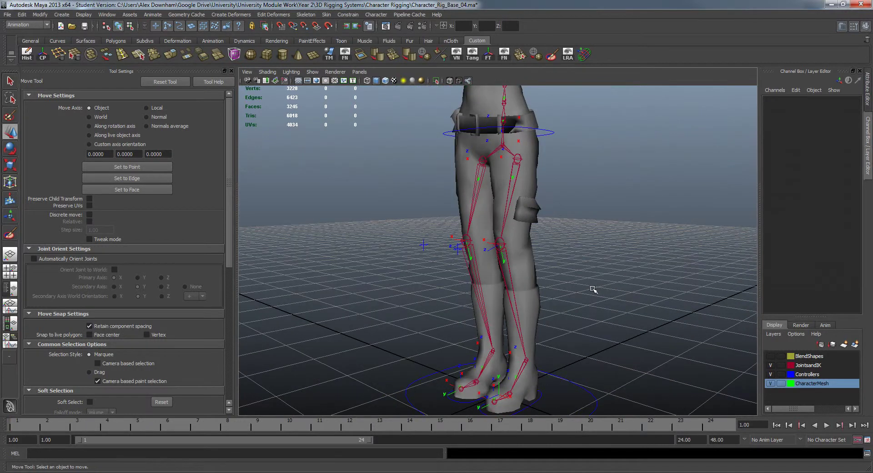
right_click_drag(594, 290, 542, 291, "alt")
middle_click_drag(542, 291, 507, 338, "alt")
right_click_drag(507, 339, 515, 354, "alt")
left_click_drag(516, 354, 523, 333, "alt")
right_click_drag(522, 334, 559, 366, "alt")
Select the left hand controller and move it inward to Translate X -5.115, bending the left elbow for close inspection
left_click(517, 295)
left_click_drag(568, 284, 517, 259)
left_click_drag(518, 259, 587, 291, "alt")
right_click_drag(587, 291, 655, 314, "alt")
middle_click_drag(655, 314, 557, 261, "alt")
right_click_drag(558, 261, 571, 264, "alt")
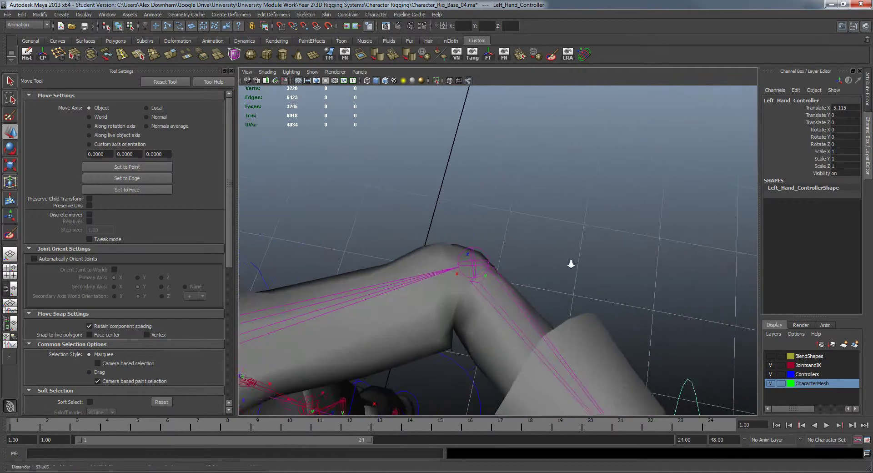
Select the character mesh and start the Paint Skin Weights tool on it
left_click(450, 318)
left_click(551, 57)
right_click_drag(587, 323, 516, 296, "alt")
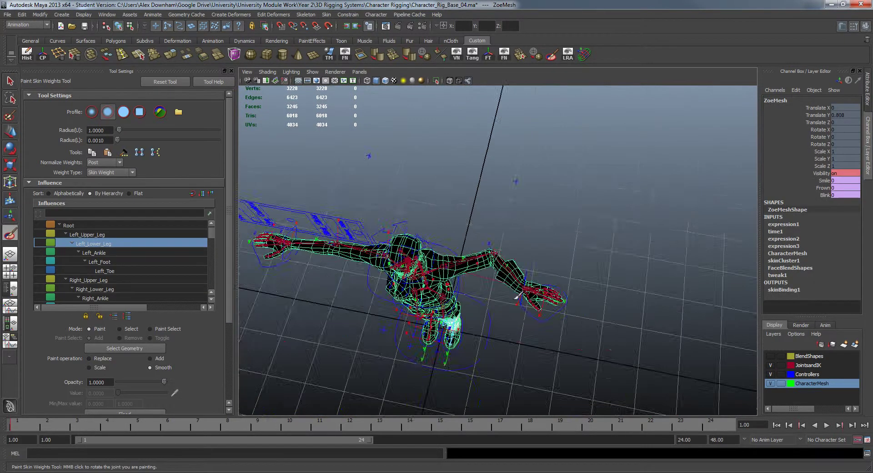
Leave weight painting, select the left hand controller, reset its Translate X to 0 and deselect it
mouse_move(517, 296)
left_mouse_down("alt")
mouse_move(514, 267)
mouse_move(522, 263)
mouse_move(530, 277)
mouse_move(527, 241)
left_mouse_up("alt")
key("w")
left_click(527, 241)
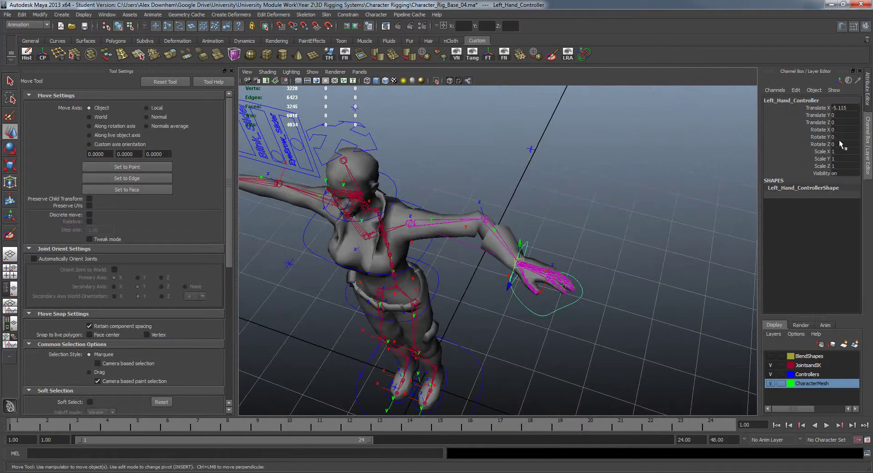
type("0")
key("Return")
left_click(700, 191)
Select the left upper leg joint and activate the Interactive Skin Bind tool on it
middle_click_drag(503, 317, 608, 333, "alt")
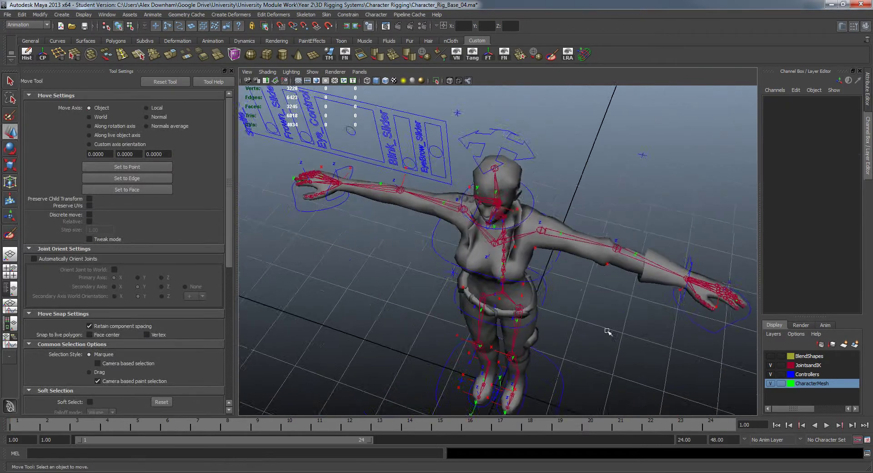
left_click_drag(608, 333, 576, 104, "alt")
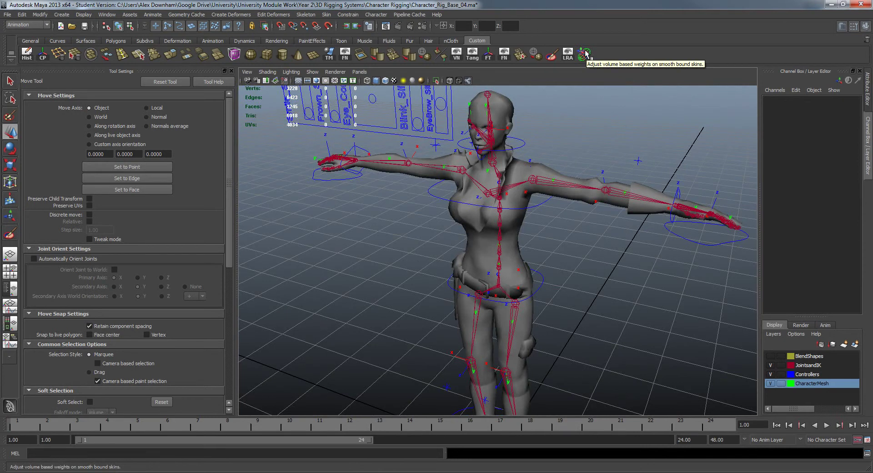
left_click_drag(509, 214, 528, 294, "alt")
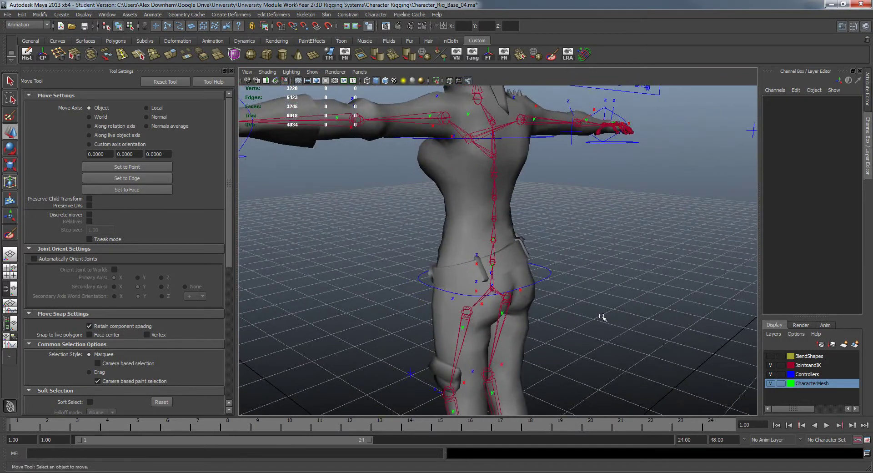
left_click_drag(531, 313, 476, 271, "alt")
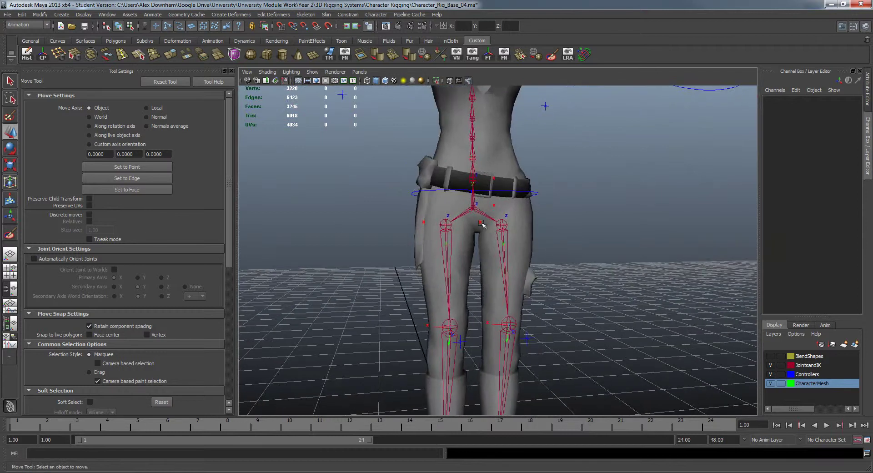
left_click(495, 257)
left_click(504, 263)
left_click_drag(585, 278, 567, 289, "alt")
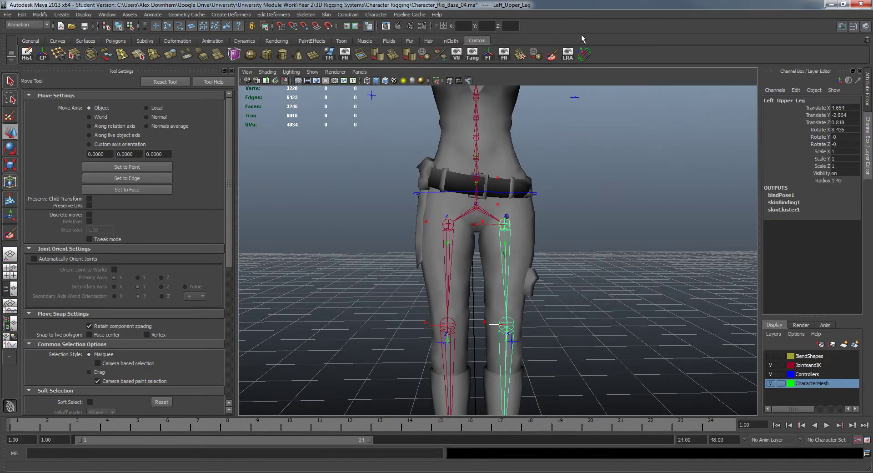
left_click(585, 52)
Examine the left upper leg's influence volume and weight colours around the thigh and hip from several angles
left_click_drag(612, 217, 599, 260, "alt")
right_click_drag(600, 260, 626, 265, "alt")
left_click_drag(626, 264, 596, 261, "alt")
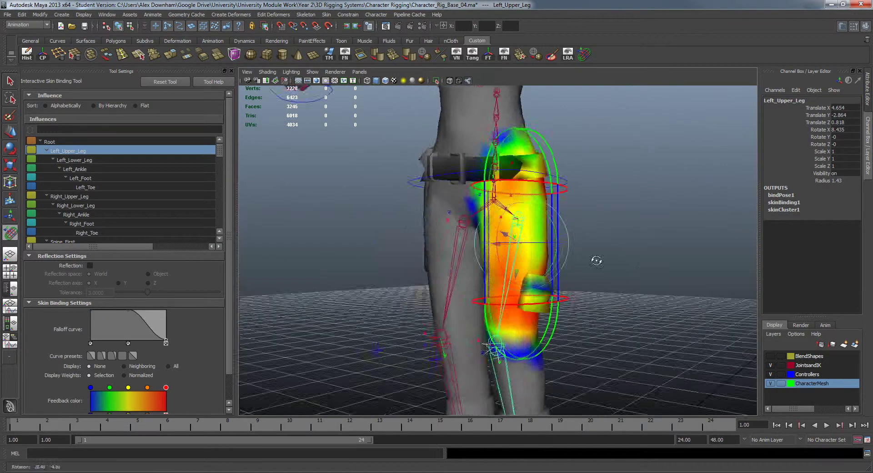
right_click_drag(596, 261, 647, 278, "alt")
left_click_drag(647, 278, 529, 163, "alt")
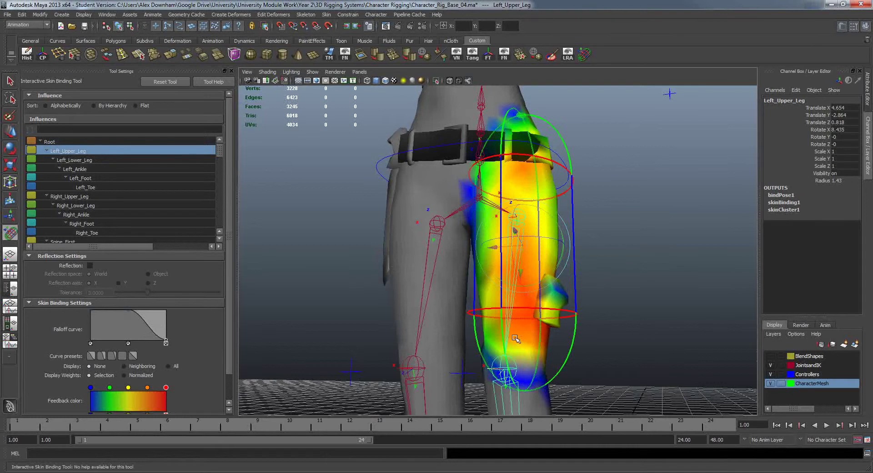
left_click_drag(516, 339, 548, 349, "alt")
left_click_drag(454, 199, 452, 339, "alt")
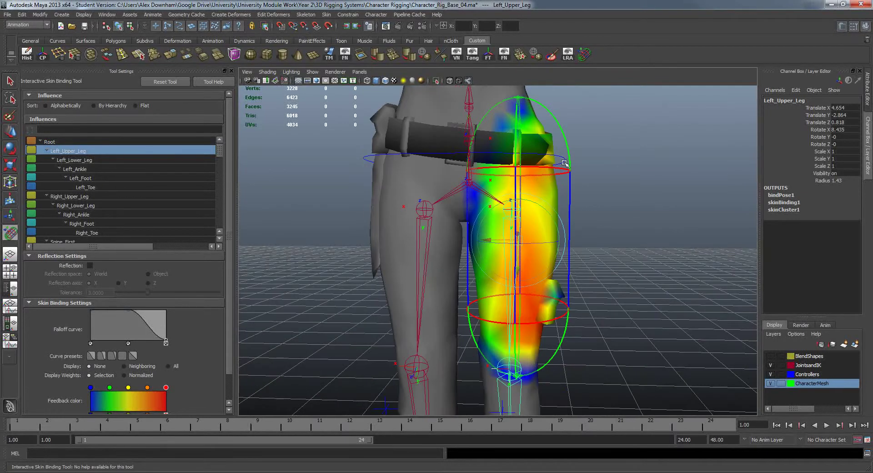
left_click_drag(547, 367, 468, 266, "alt")
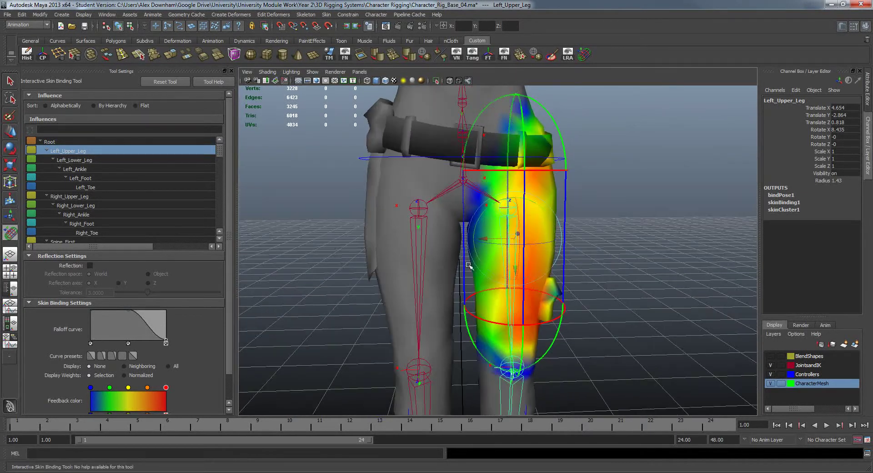
Widen the left upper leg's influence volume until it spills onto the right thigh, and inspect the affected weights
left_click_drag(591, 264, 586, 246, "alt")
right_click_drag(423, 250, 466, 255, "alt")
left_click_drag(466, 254, 417, 259, "alt")
middle_click_drag(417, 259, 500, 248, "alt")
right_click_drag(500, 248, 548, 255, "alt")
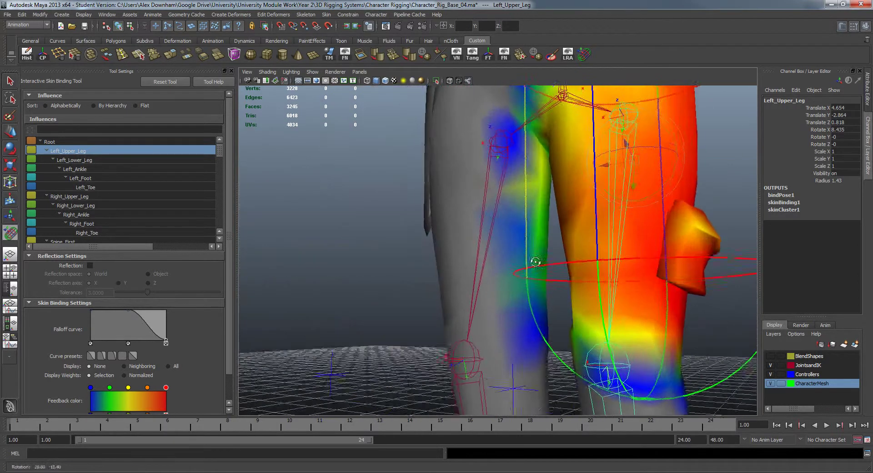
left_click_drag(524, 250, 561, 312, "alt")
left_click_drag(519, 181, 543, 229, "alt")
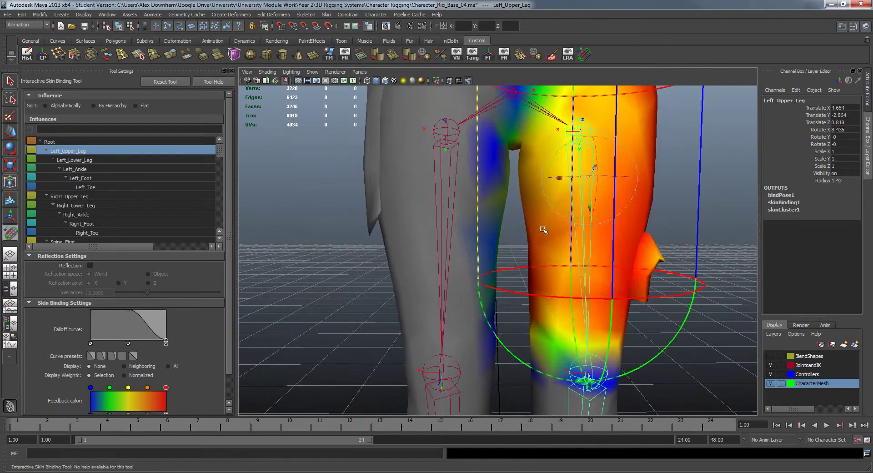
left_click_drag(580, 269, 476, 315, "alt")
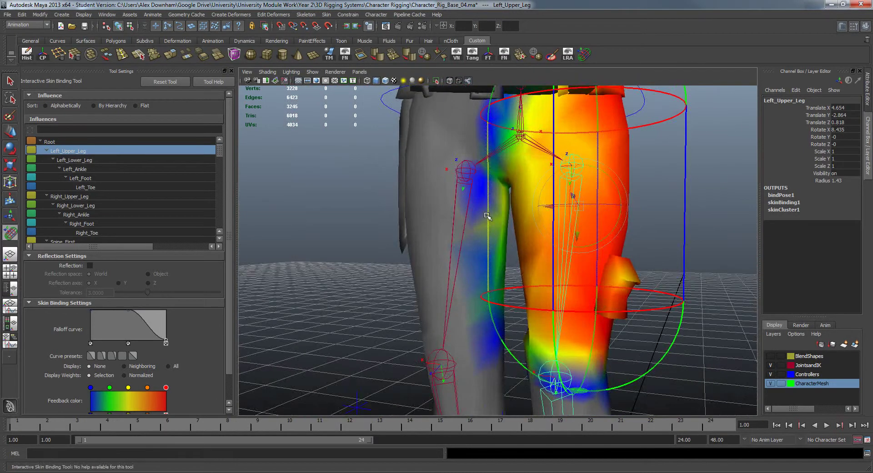
Narrow the left upper leg's influence volume so it no longer covers the right thigh
left_click(487, 215)
key("ctrl+z")
left_click_drag(487, 216, 514, 223)
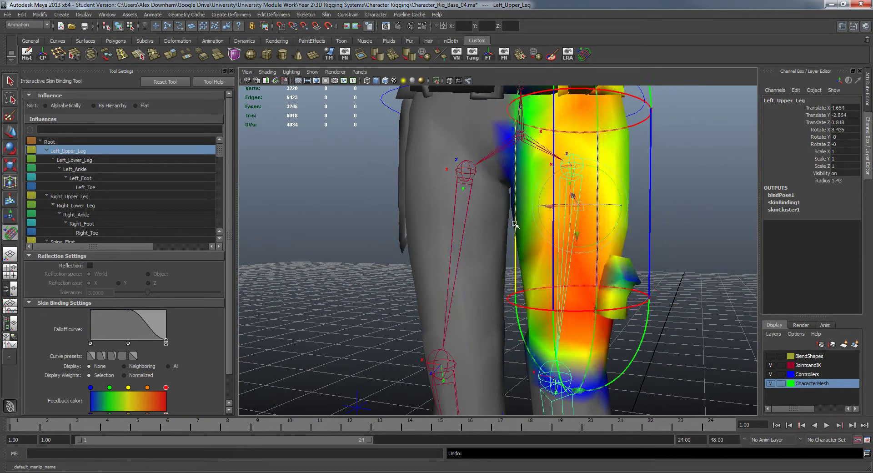
Examine the left upper leg's weight distribution from the front, from behind and from the side
mouse_move(654, 251)
left_mouse_down("alt")
mouse_move(667, 252)
mouse_move(651, 242)
left_mouse_up("alt")
right_click_drag(651, 241, 610, 222, "alt")
left_click_drag(610, 222, 640, 228, "alt")
middle_click_drag(641, 228, 645, 228, "alt")
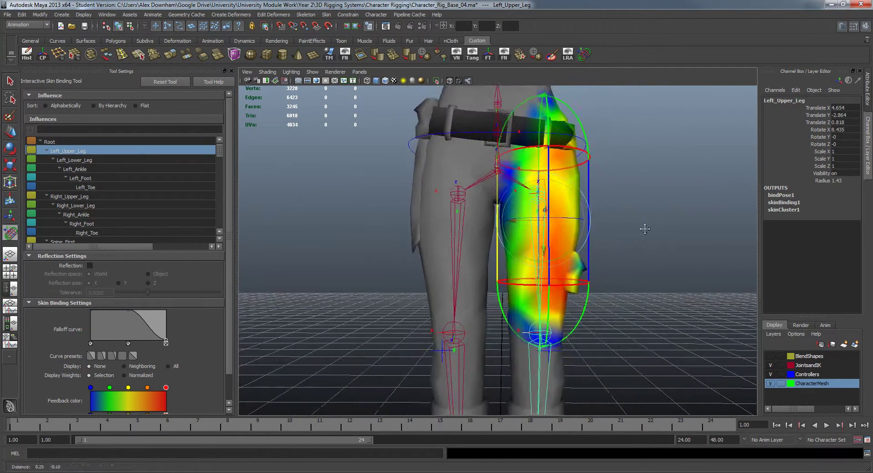
left_click_drag(644, 228, 369, 232, "alt")
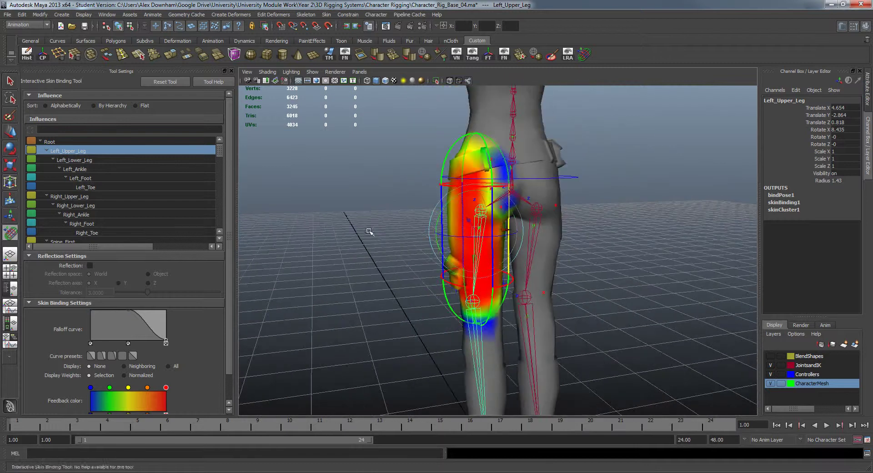
right_click_drag(370, 232, 533, 204, "alt")
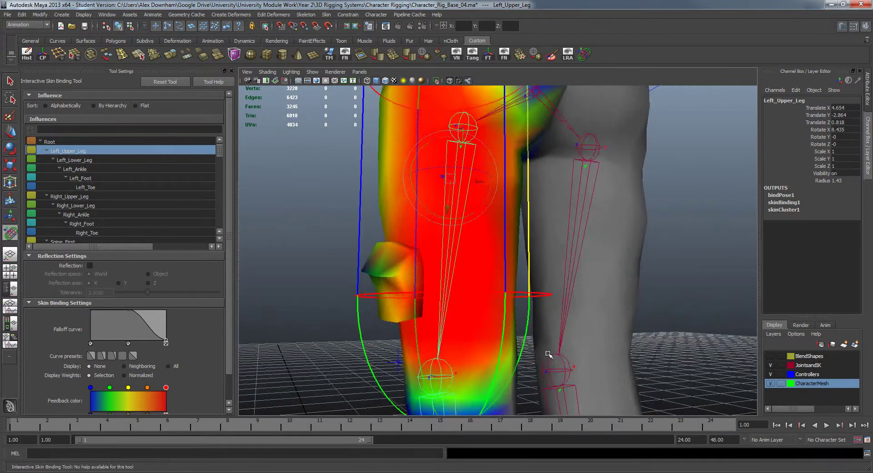
mouse_move(556, 308)
left_mouse_down("alt")
mouse_move(538, 298)
mouse_move(517, 171)
mouse_move(518, 274)
mouse_move(548, 319)
mouse_move(584, 318)
mouse_move(481, 285)
mouse_move(526, 312)
mouse_move(521, 275)
mouse_move(518, 287)
mouse_move(616, 135)
left_mouse_up("alt")
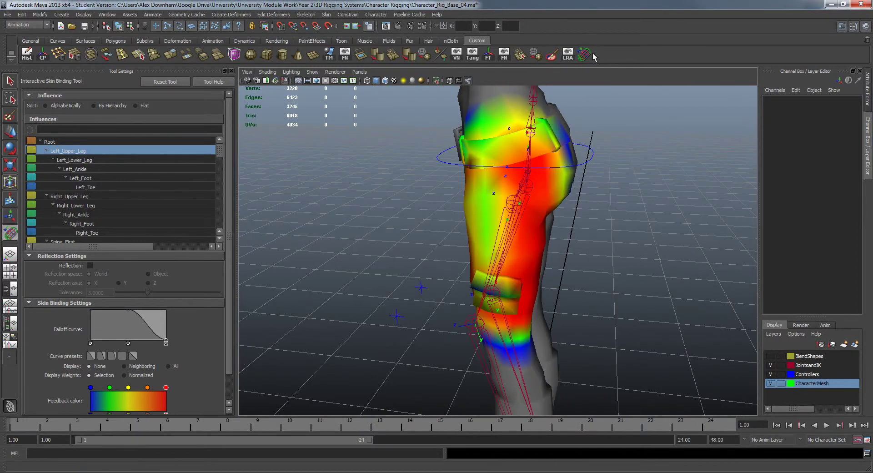
Clear the selection and leave interactive skin binding for the Move tool
right_click_drag(563, 129, 581, 119)
left_click(688, 154)
right_click_drag(686, 154, 612, 241, "alt")
key("w")
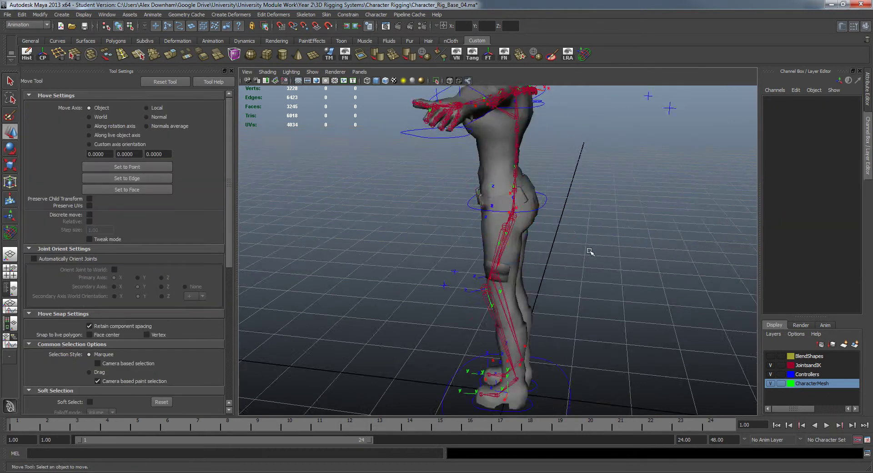
left_click_drag(591, 251, 575, 294, "alt")
middle_click_drag(575, 295, 552, 319, "alt")
right_click_drag(552, 319, 565, 331, "alt")
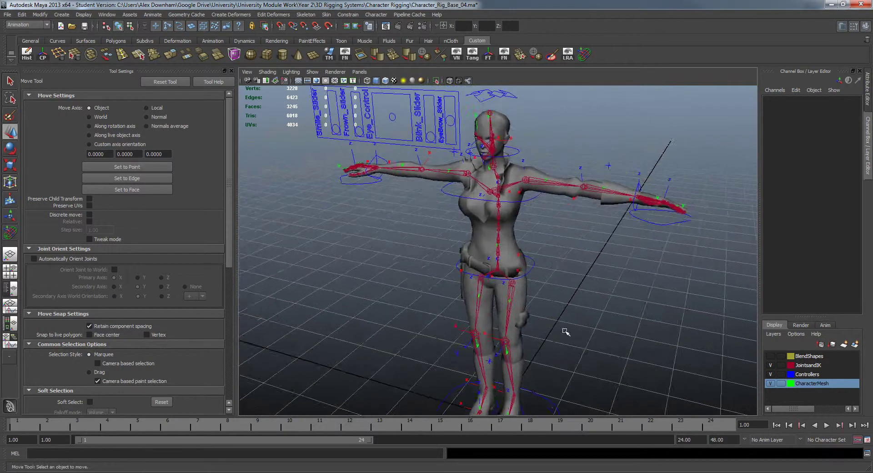
left_click_drag(565, 331, 534, 292, "alt")
middle_click_drag(534, 292, 536, 276, "alt")
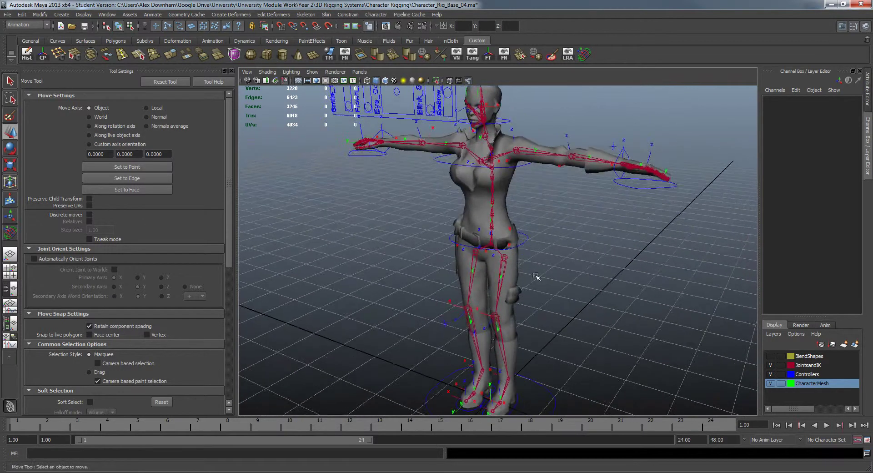
left_click_drag(535, 277, 532, 274, "alt")
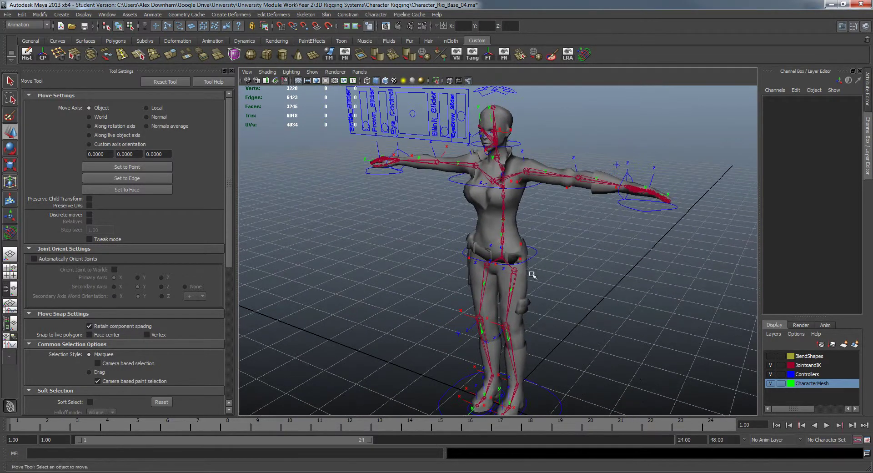
middle_click_drag(633, 348, 623, 302, "alt")
left_click_drag(623, 302, 609, 308, "alt")
middle_click_drag(608, 308, 610, 315, "alt")
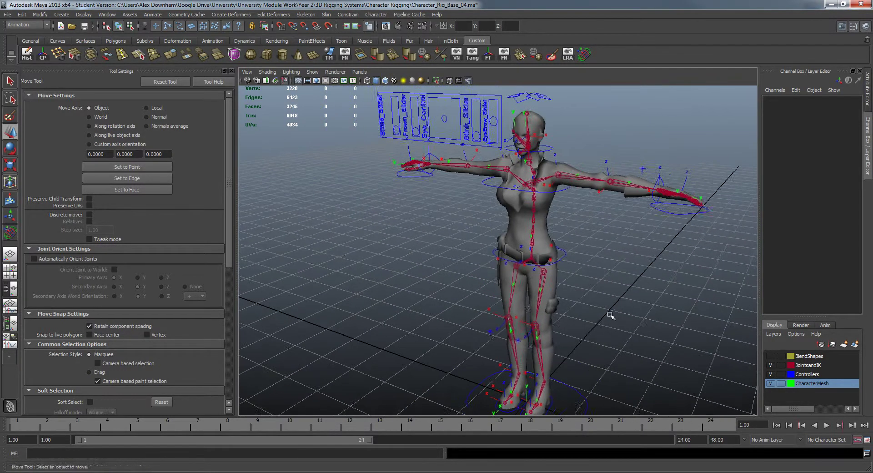
left_click_drag(610, 316, 582, 305, "alt")
middle_click_drag(582, 305, 581, 309, "alt")
left_click_drag(581, 309, 605, 330, "alt")
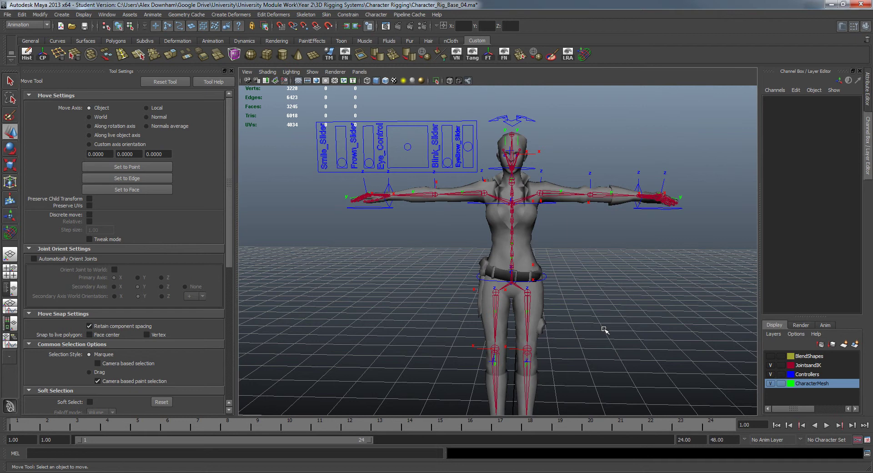
left_click_drag(601, 313, 510, 303, "alt")
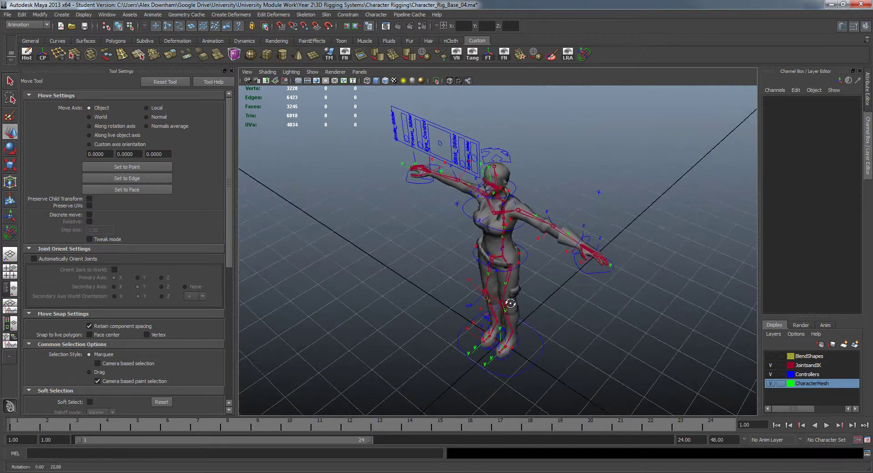
Hide the JointsandIK layer and view the character with only its mesh and controllers
mouse_move(589, 271)
left_mouse_down("alt")
mouse_move(600, 285)
mouse_move(612, 259)
mouse_move(719, 241)
mouse_move(539, 277)
mouse_move(610, 289)
mouse_move(561, 278)
mouse_move(592, 271)
left_mouse_up("alt")
left_click(770, 366)
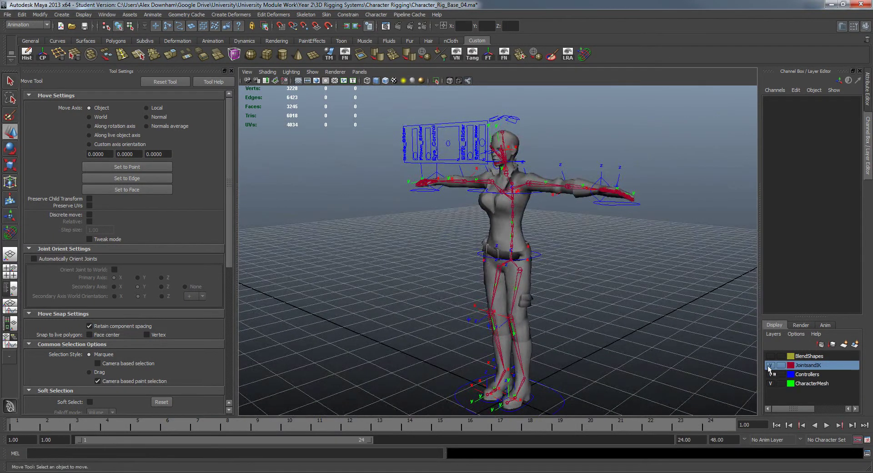
mouse_move(605, 324)
left_mouse_down("alt")
mouse_move(585, 327)
mouse_move(621, 338)
mouse_move(607, 327)
left_mouse_up("alt")
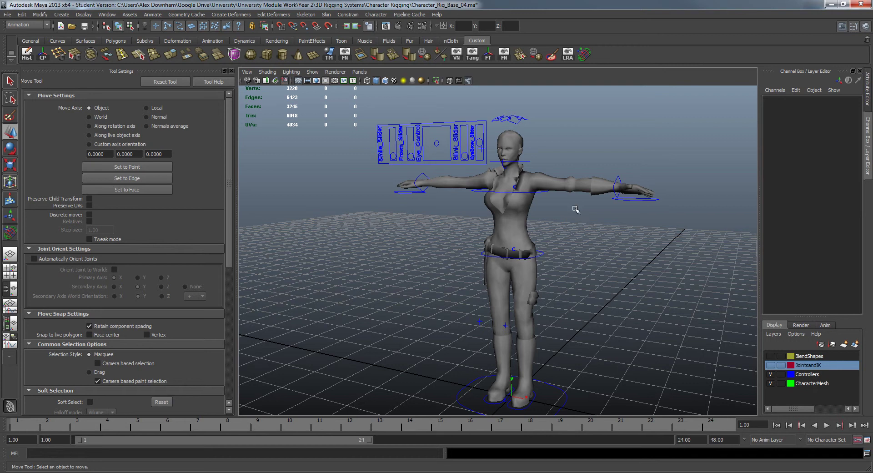
mouse_move(575, 209)
left_mouse_down("alt")
mouse_move(585, 199)
mouse_move(585, 220)
left_mouse_up("alt")
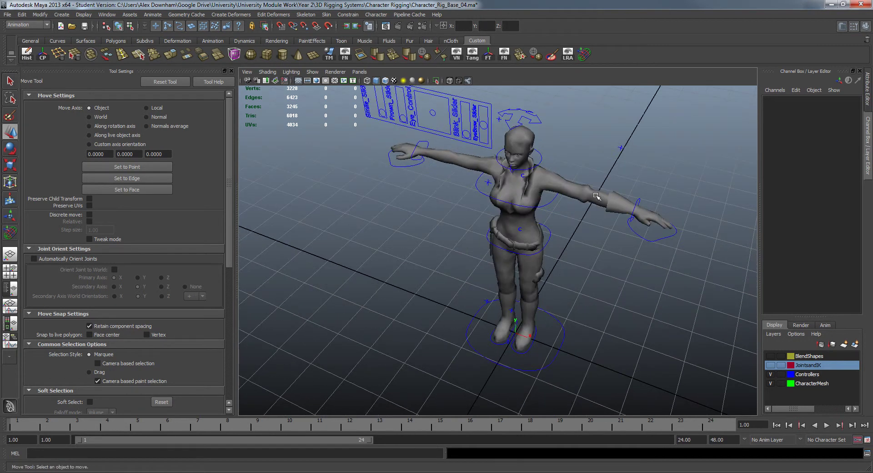
Move the right foot controller to Translate X -7.571 and Z -4.799, and lower the hip controller to Translate Y -4.497
left_click_drag(584, 279, 562, 336, "alt")
left_click(499, 374)
left_click_drag(499, 374, 464, 361, "alt")
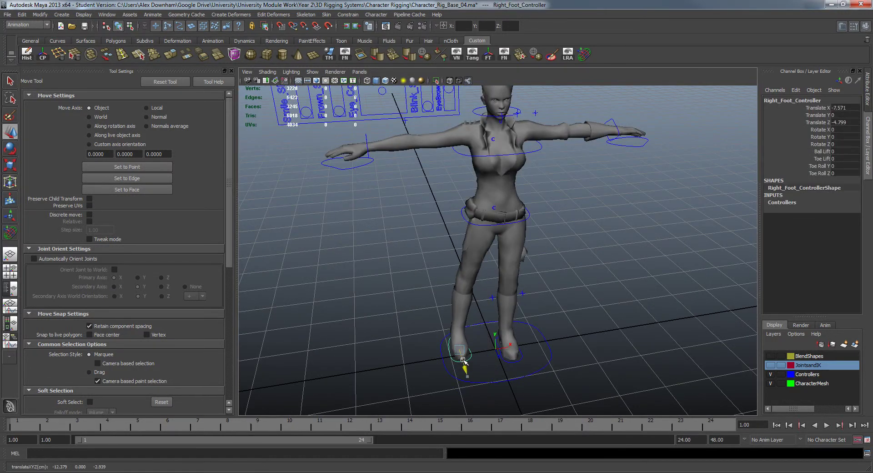
left_click(527, 213)
left_click_drag(499, 194, 455, 331)
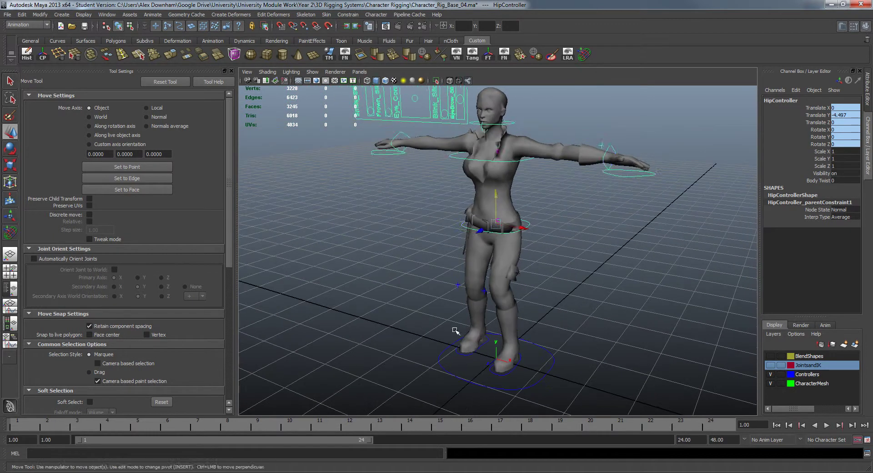
Turn the right foot outwards using its controller's Toe Roll Y attribute
left_click(473, 349)
left_click_drag(581, 289, 574, 333, "alt")
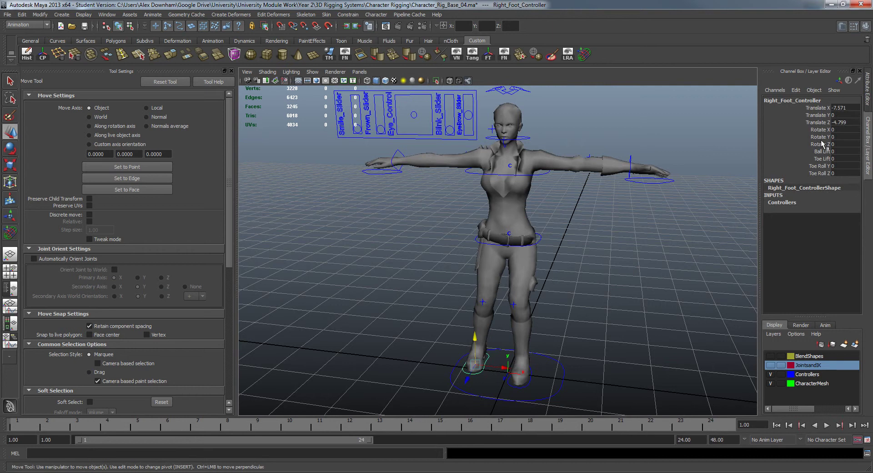
left_click(826, 167)
middle_click_drag(583, 268, 617, 273)
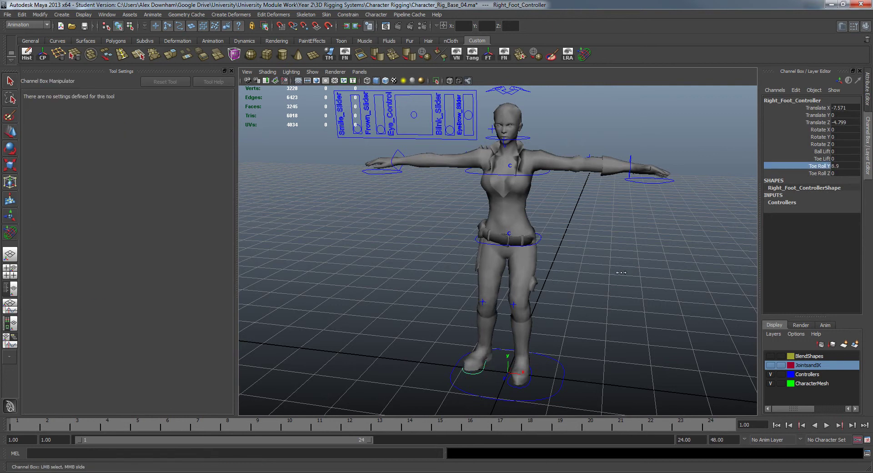
Set the left foot controller's Toe Roll Y to 6.5
left_click(544, 399)
key("w")
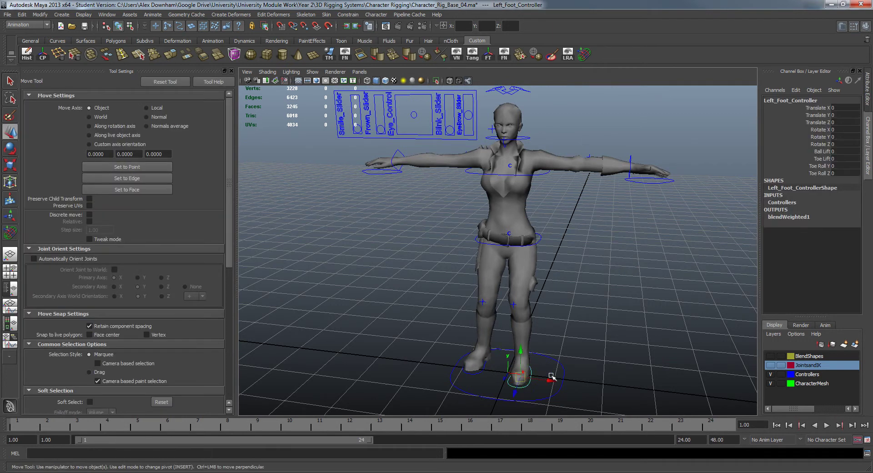
left_click(819, 166)
middle_click_drag(656, 257, 664, 276)
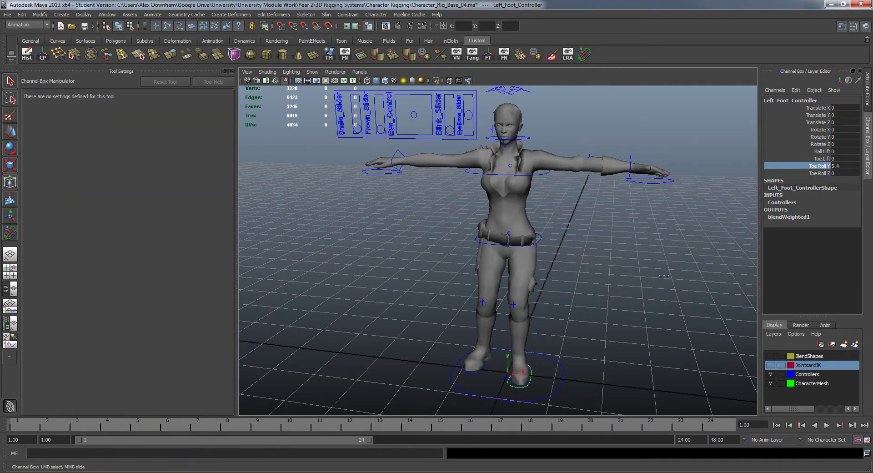
Move the left foot controller outwards and forwards to Translate X 5.691 and Translate Z 6.654
key("w")
left_click_drag(549, 383, 572, 380)
left_click_drag(578, 356, 532, 362, "alt")
left_click_drag(495, 400, 473, 402)
Shift the hip controller forwards to Translate Z 1.613
left_click_drag(521, 275, 480, 251, "alt")
left_click(534, 241)
key("ctrl+z")
left_click_drag(597, 290, 605, 284, "alt")
middle_click_drag(605, 284, 593, 230, "alt")
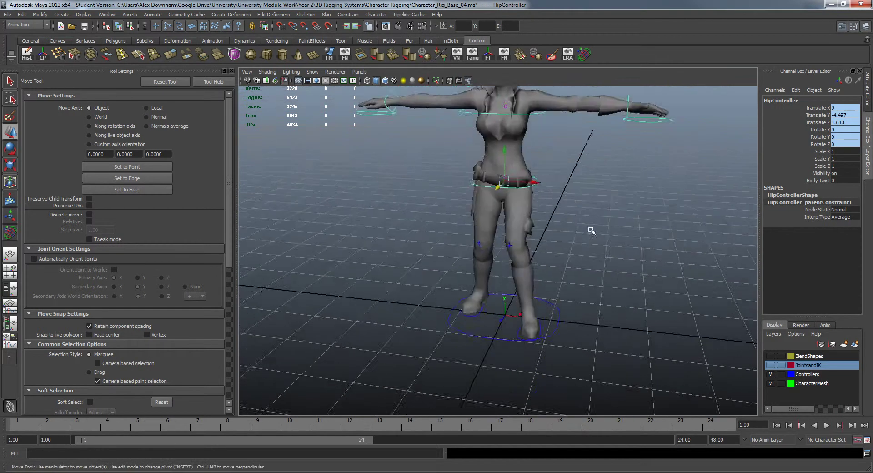
Increase the left foot controller's Ball Lift attribute
right_click_drag(593, 230, 593, 348, "alt")
left_click_drag(593, 348, 554, 375, "alt")
left_click(564, 370)
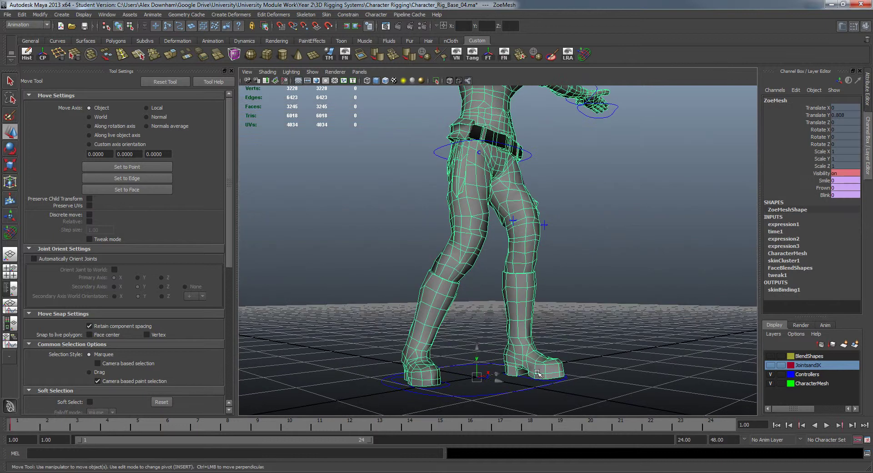
left_click(554, 376)
left_click(824, 159)
left_click(824, 145)
left_click(821, 152)
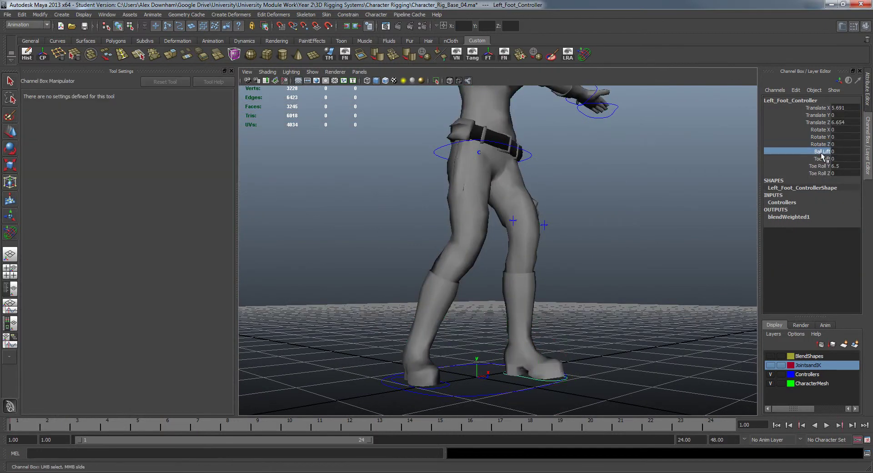
middle_click_drag(610, 253, 666, 252)
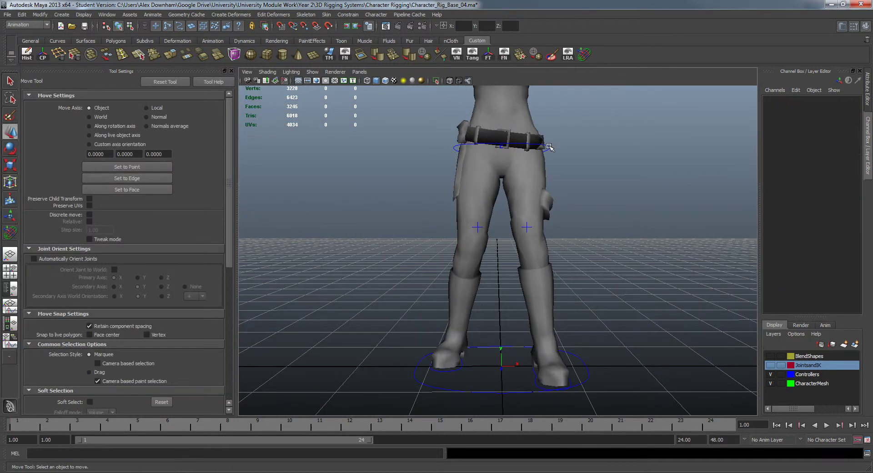
Tilt the hip controller to Rotate X -3.146 and Rotate Z 7.135
left_click(549, 147)
middle_click_drag(550, 148, 584, 249, "alt")
key("e")
left_click_drag(505, 197, 531, 220)
left_click_drag(533, 222, 583, 207, "alt")
left_click_drag(524, 215, 520, 213)
left_click(641, 284)
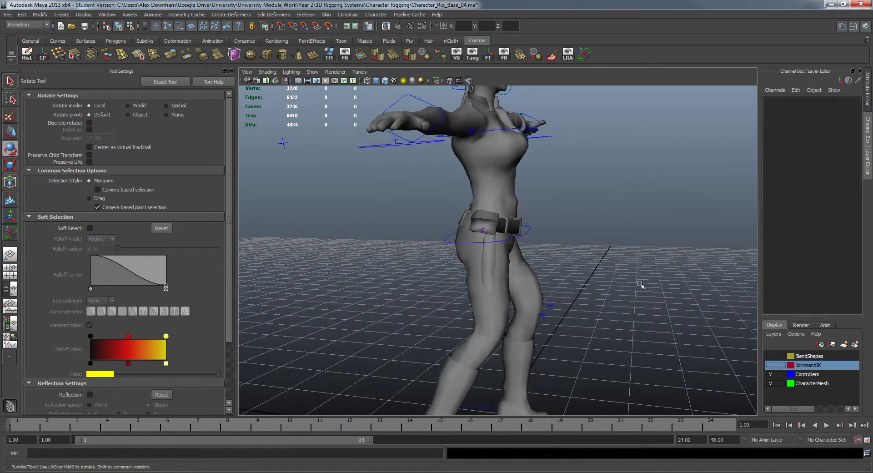
Lower the left hand controller beside the body and rotate it to Rotate X 20.341 and Rotate Z -89.49
left_click_drag(641, 285, 607, 298, "alt")
right_click_drag(607, 298, 568, 282, "alt")
left_click_drag(569, 282, 660, 193, "alt")
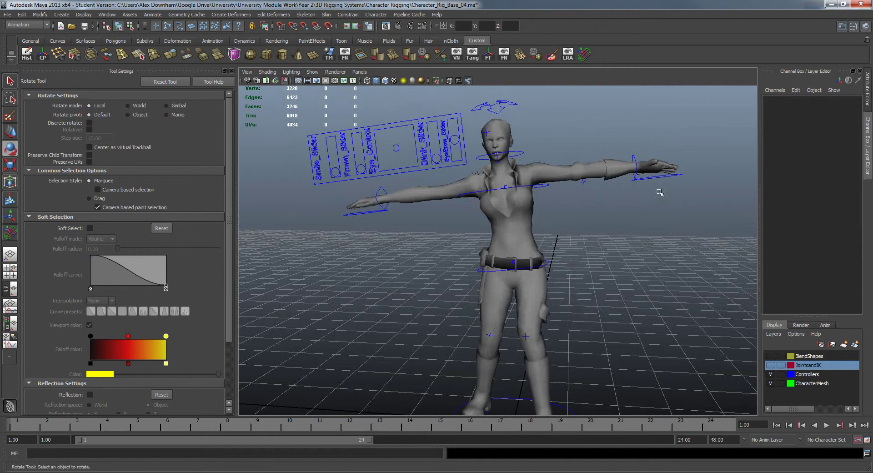
left_click(634, 155)
key("w")
left_click_drag(634, 157, 622, 253)
key("e")
left_click_drag(623, 240, 588, 261, "alt")
Close the left hand into a fist by setting its Hand Grip to 10
left_click(569, 262)
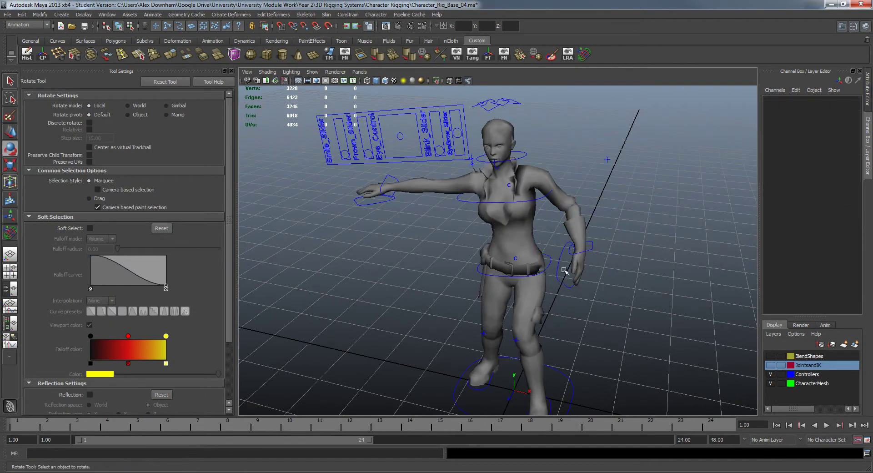
left_click(564, 262)
left_click(809, 108)
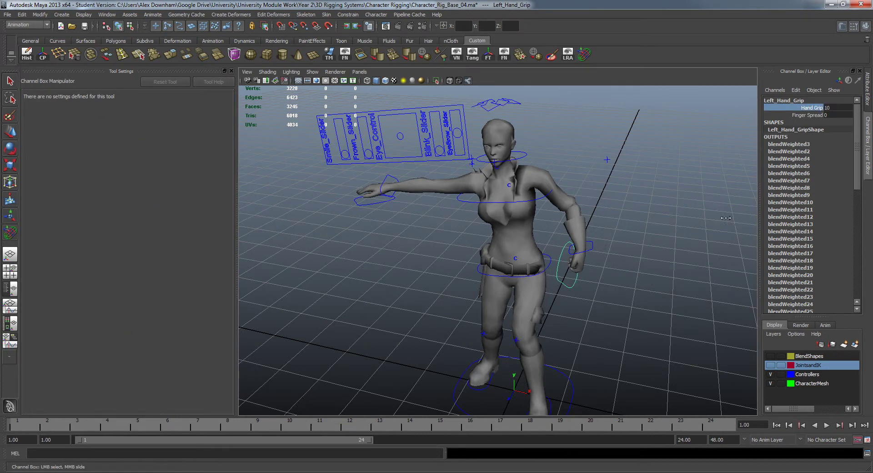
left_click(616, 280)
left_click_drag(614, 279, 636, 263, "alt")
Refine the left hand controller to Translate -19.401, -22.175, -1.306 and Rotate 20.88, -12.77, -94.31
left_click(563, 251)
key("w")
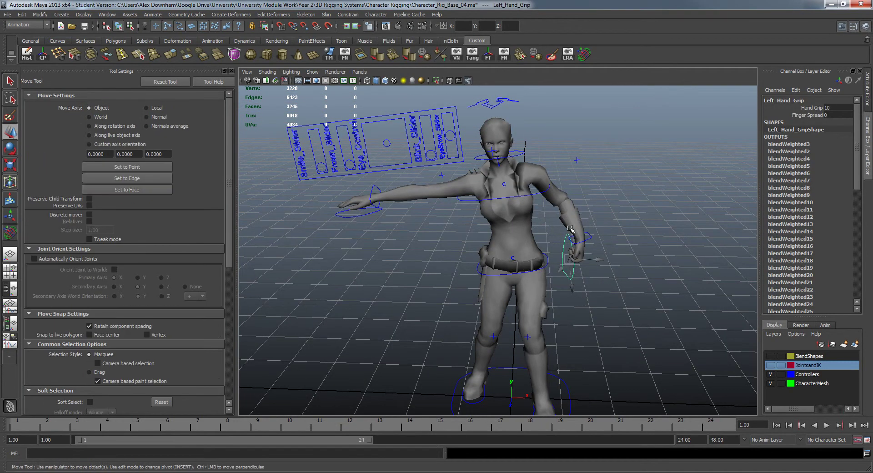
left_click(585, 254)
left_click(590, 238)
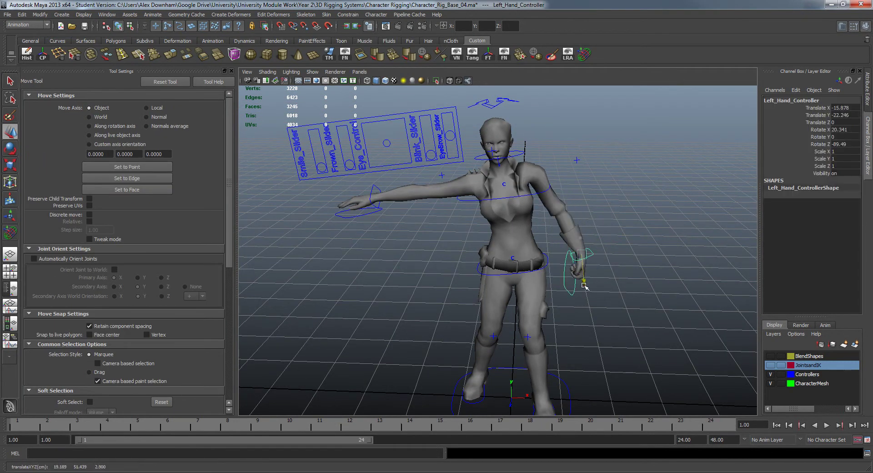
left_click_drag(610, 261, 568, 301)
key("e")
left_click_drag(538, 262, 547, 253)
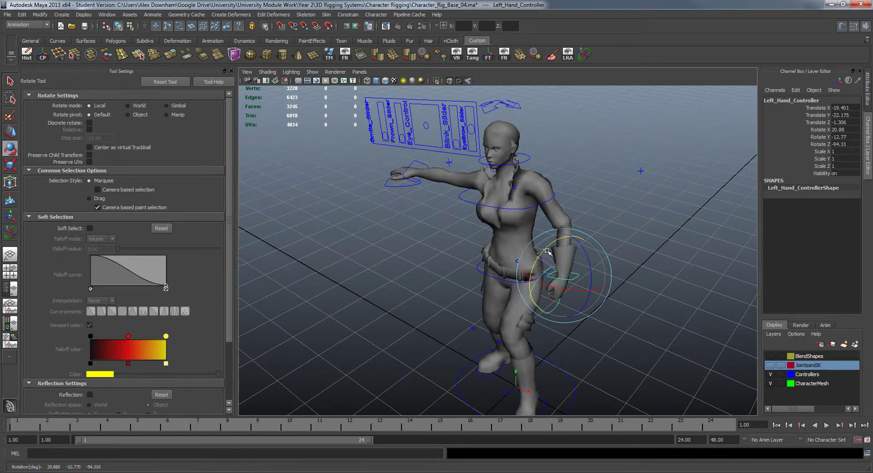
left_click(626, 260)
Set the hip controller's Body Twist to 1.5
left_click_drag(635, 270, 601, 267, "alt")
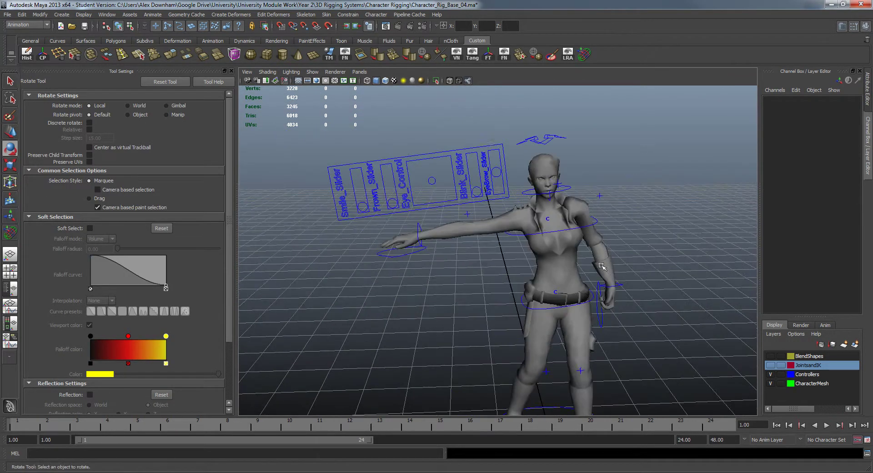
left_click(522, 234)
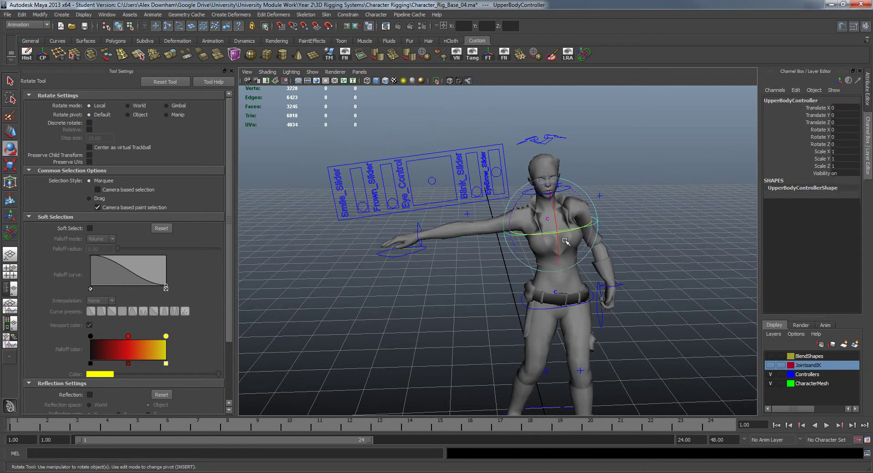
left_click(522, 302)
left_click(813, 181)
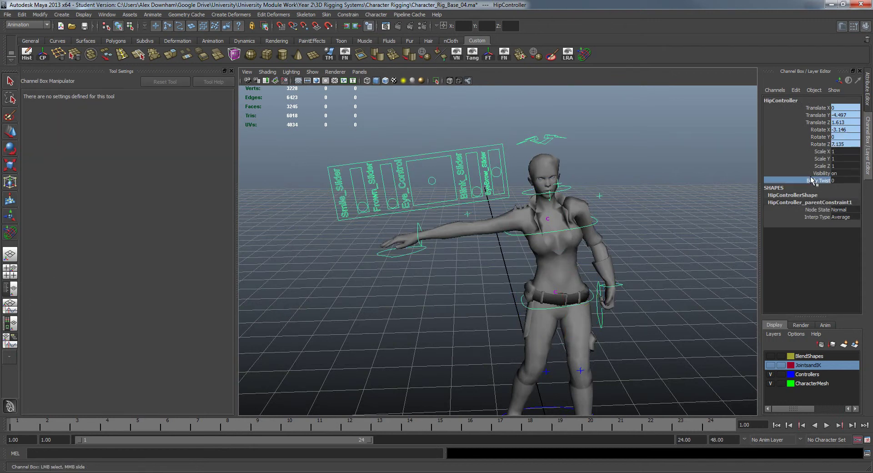
left_click(663, 230)
Lower the right hand controller to Translate X 18.301, Y -18.19 and rotate it to Rotate Y 30.621, Z 68.189
key("e")
left_click(414, 246)
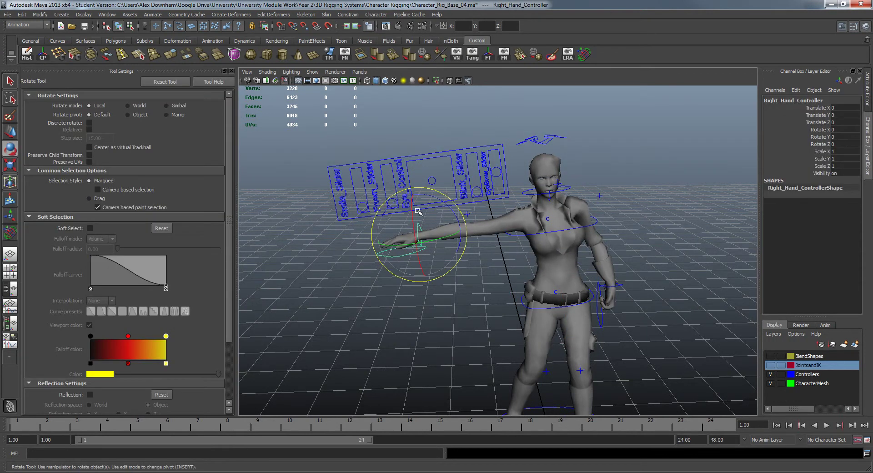
key("w")
left_click_drag(432, 248, 485, 303)
key("e")
key("w")
key("e")
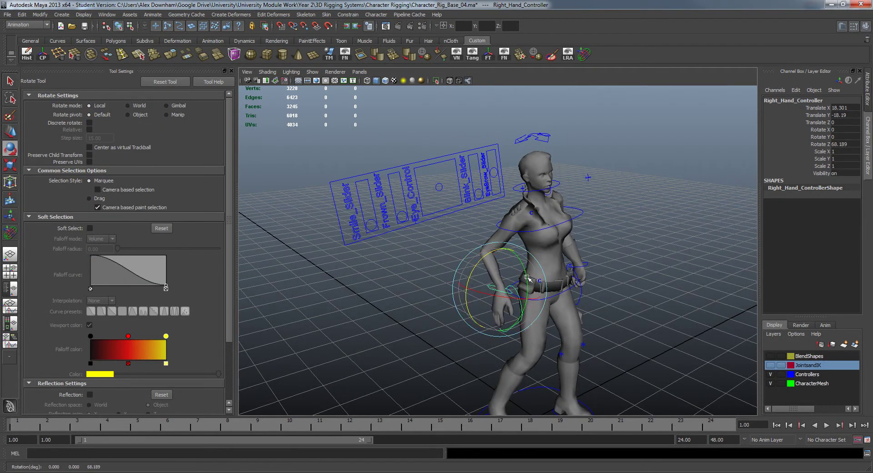
left_click_drag(528, 277, 478, 279)
key("w")
Close the right hand into a fist with its Hand Grip attribute
left_click(515, 304)
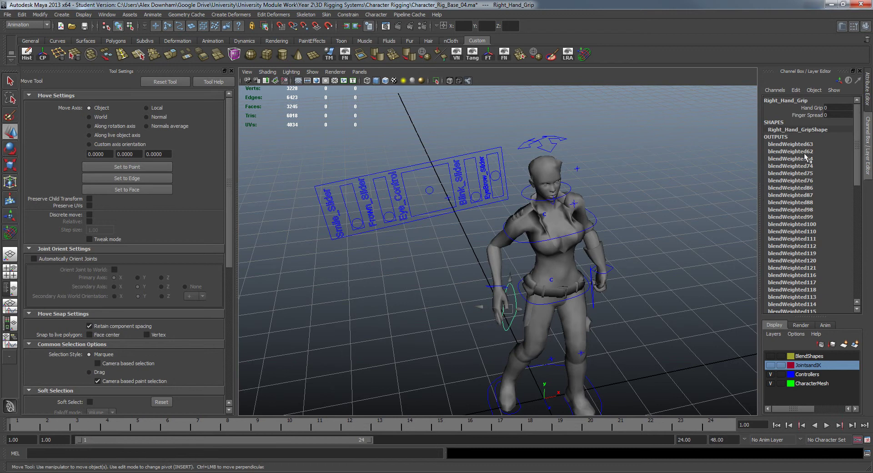
left_click(811, 108)
left_click(577, 276)
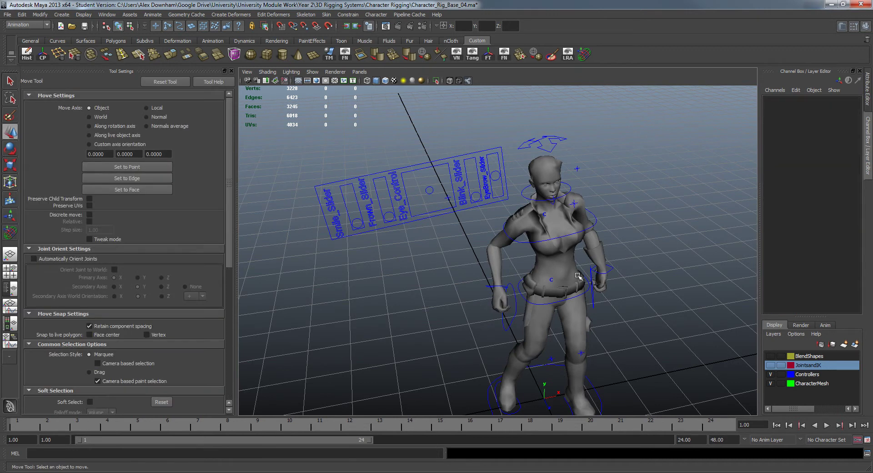
Reposition the right hand controller beside the hip at Translate X 20.731, Y -23.73 and Z 2.51
left_click(509, 293)
left_click(502, 291)
left_click(485, 286)
left_click(489, 287)
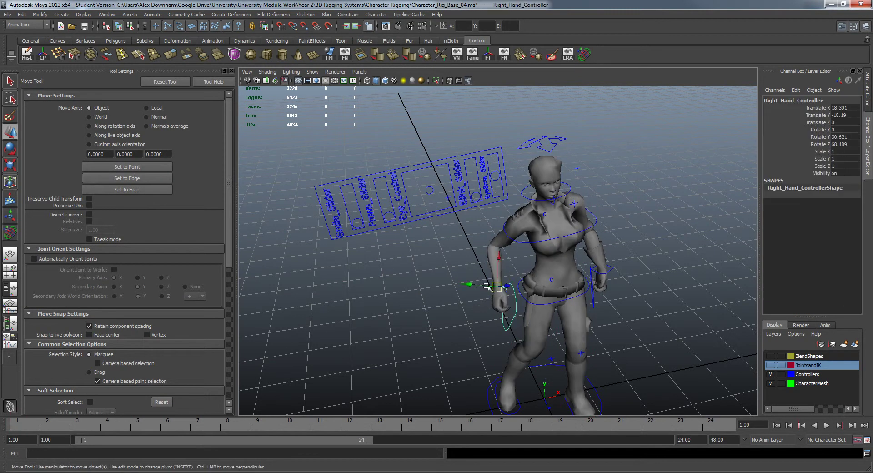
middle_click_drag(490, 287, 463, 254, "alt")
right_click_drag(463, 255, 503, 293, "alt")
left_click_drag(504, 294, 462, 257, "alt")
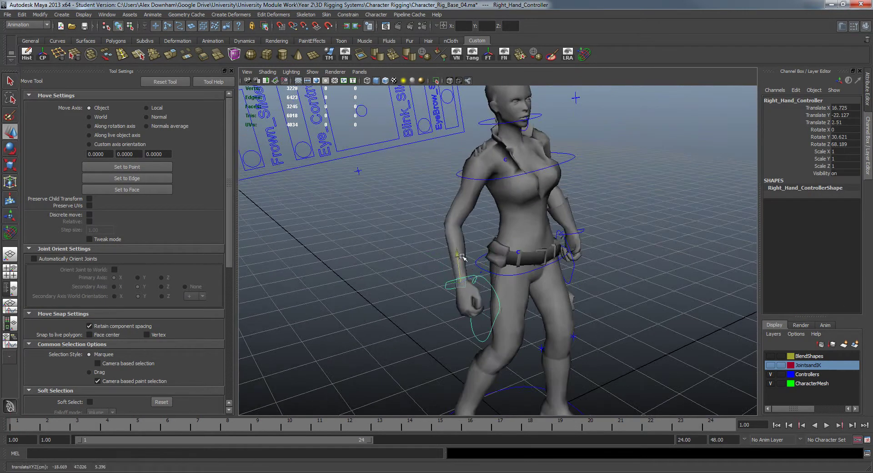
left_click_drag(434, 283, 451, 285)
left_click_drag(576, 268, 595, 231, "alt")
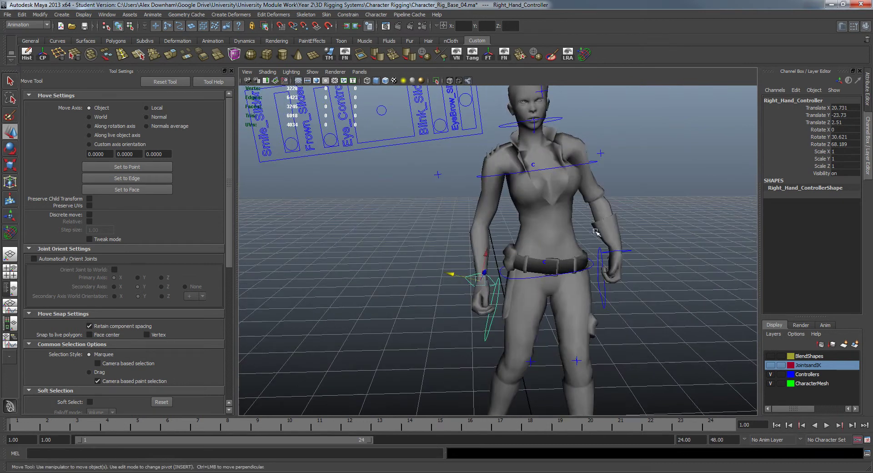
Rotate the hip controller slightly to adjust the lean of the torso
middle_click_drag(659, 209, 640, 222, "alt")
left_click(481, 289)
key("e")
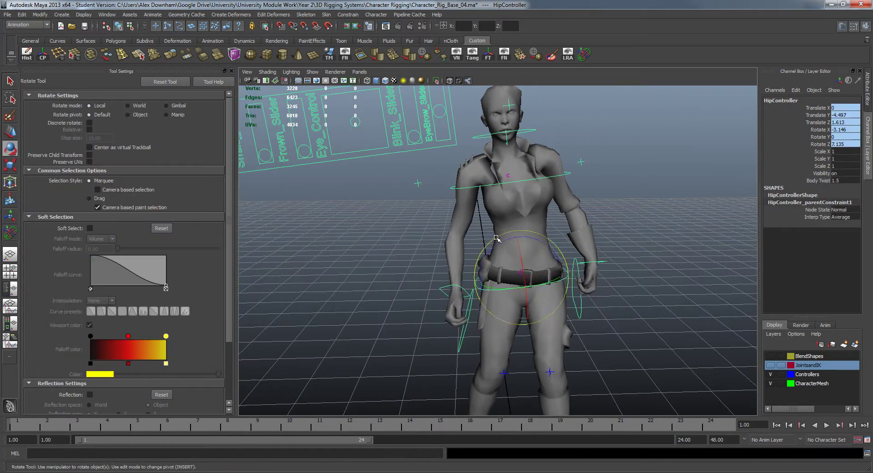
left_click_drag(497, 240, 498, 246)
left_click(563, 245)
left_click_drag(562, 246, 572, 242, "alt")
Rotate the upper body controller slightly to tilt the chest and shoulders
left_click(528, 222)
left_click(529, 222)
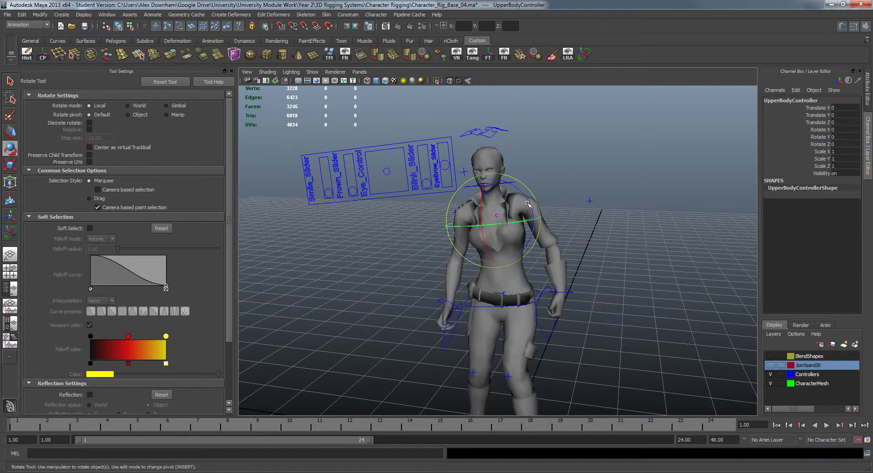
left_click_drag(527, 203, 525, 220)
key("w")
left_click(581, 222)
Rotate the jaw controller to open the character's mouth
scroll(548, 255, "up", 4)
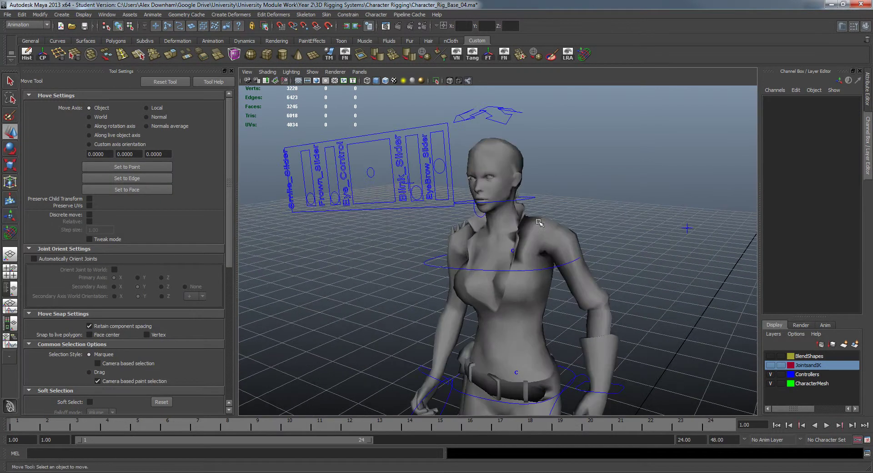
left_click(478, 214)
middle_click_drag(522, 237, 553, 266, "alt")
scroll(552, 265, "up", 3)
key("e")
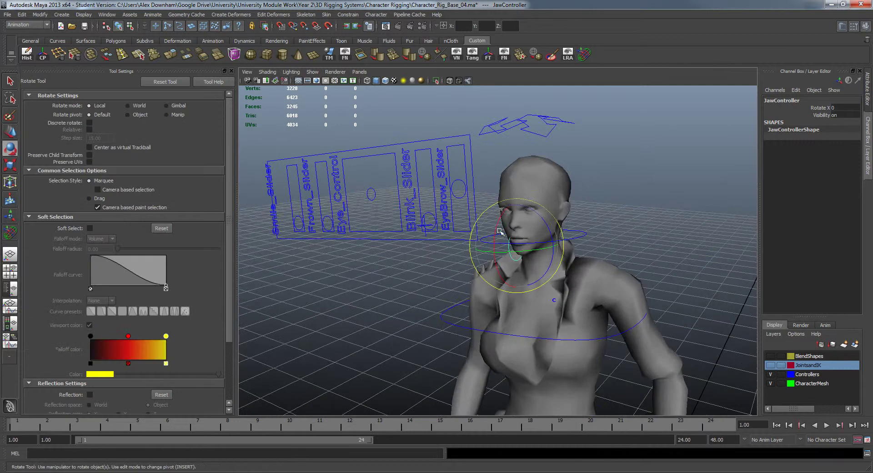
left_click_drag(497, 230, 496, 236)
left_click(672, 240)
Raise the frown slider in the facial controls to Translate Y 9.111
left_click_drag(591, 249, 677, 258, "alt")
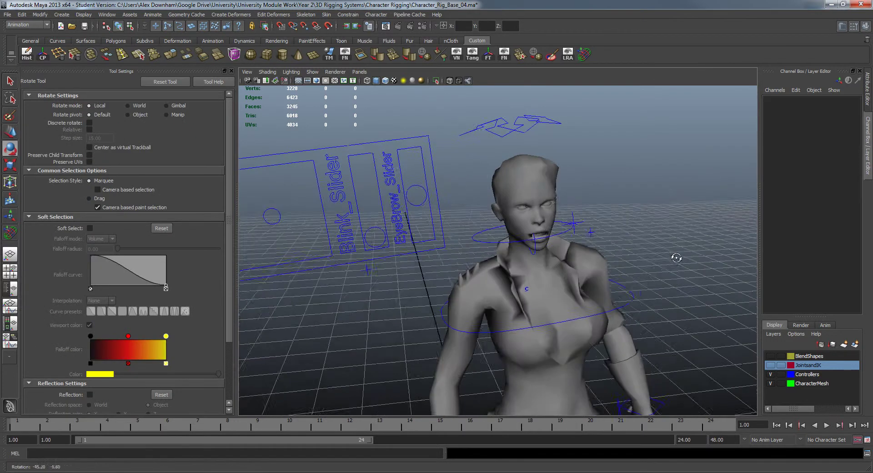
middle_click_drag(398, 246, 562, 261, "alt")
scroll(562, 262, "down", 1)
left_click(365, 273)
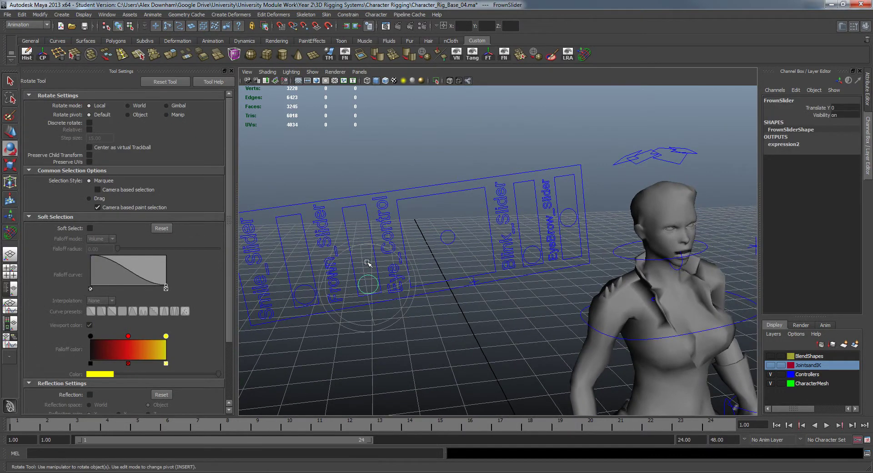
key("w")
left_click_drag(364, 260, 348, 210)
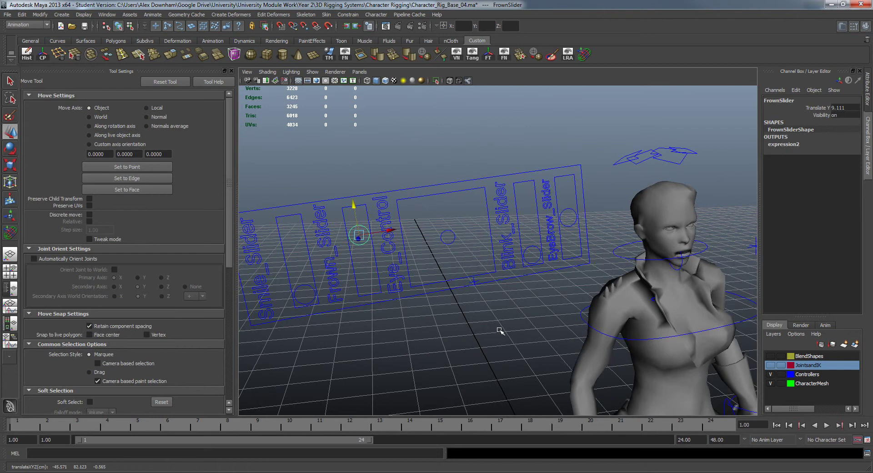
Lower the eyebrow slider and raise the blink slider to Translate Y 4.071
left_click(569, 214)
left_click(568, 208)
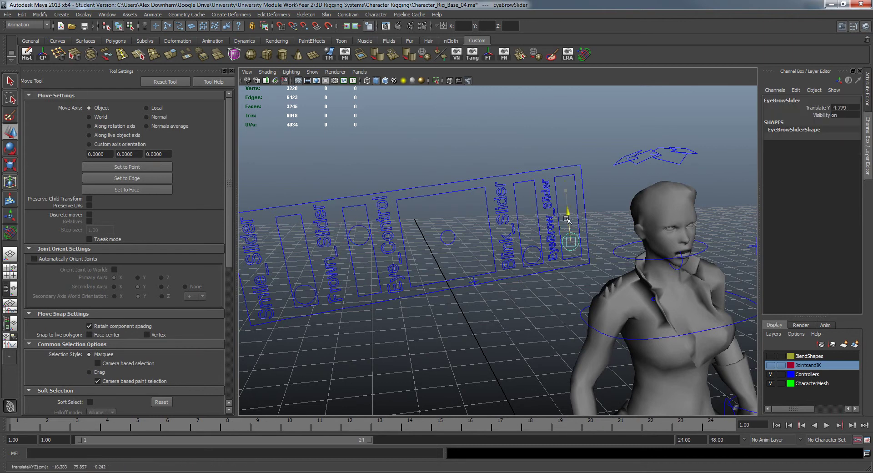
left_click_drag(566, 195, 540, 253)
left_click(532, 247)
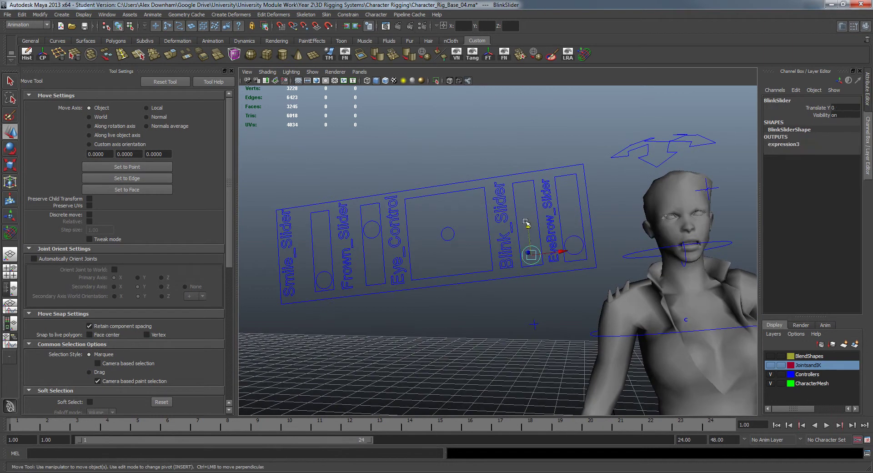
left_click_drag(526, 222, 523, 202)
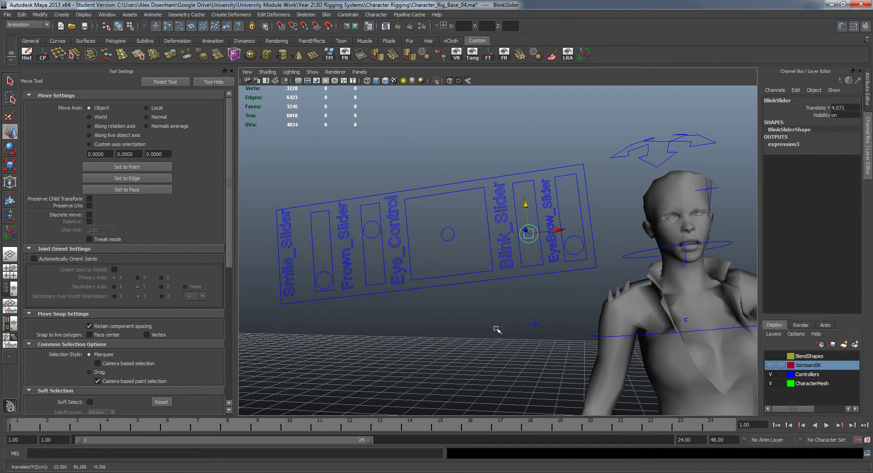
Rotate the head tilt controller to Rotate X -12.941 and Rotate Y 16.274, tilting and turning the head
left_click_drag(498, 331, 450, 339, "alt")
left_click(672, 246)
left_click(665, 249)
key("e")
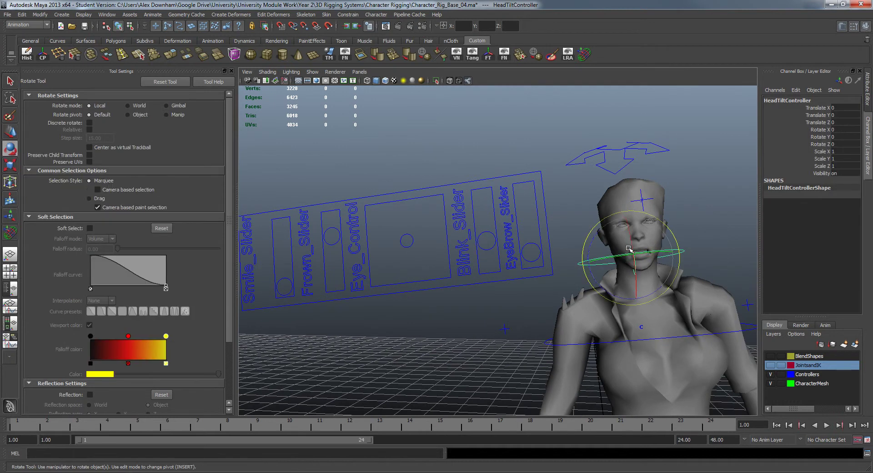
left_click_drag(596, 258, 625, 285, "alt")
left_click(657, 301)
key("ctrl+z")
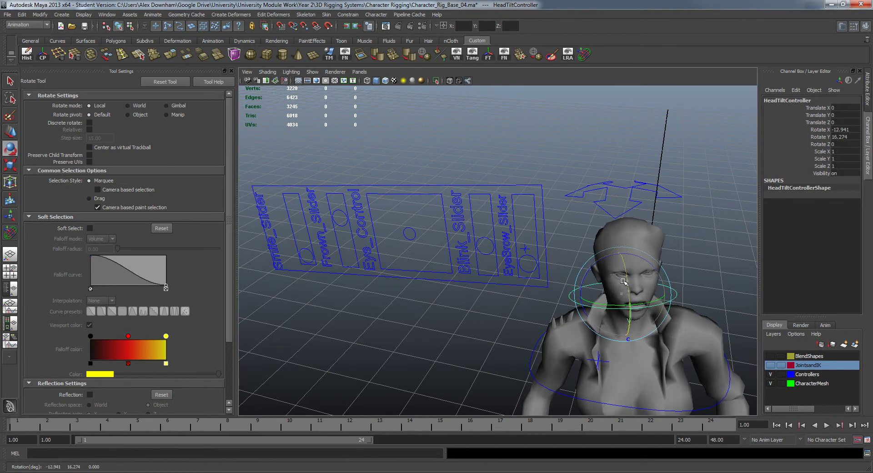
Move the eye controller within its facial control box to Translate X 23.055 and Translate Z -16.09
middle_click_drag(625, 283, 536, 303, "alt")
right_click_drag(535, 302, 468, 298, "alt")
left_click(421, 223)
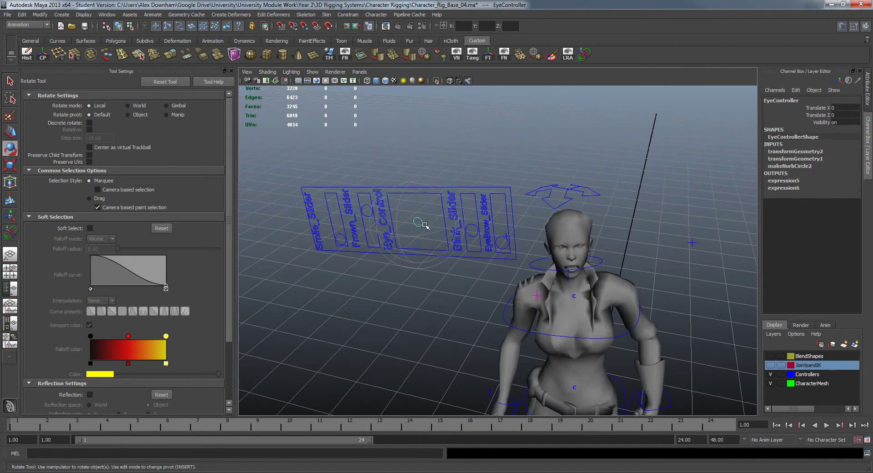
key("w")
mouse_move(432, 223)
left_mouse_down()
mouse_move(452, 223)
mouse_move(435, 222)
left_mouse_up()
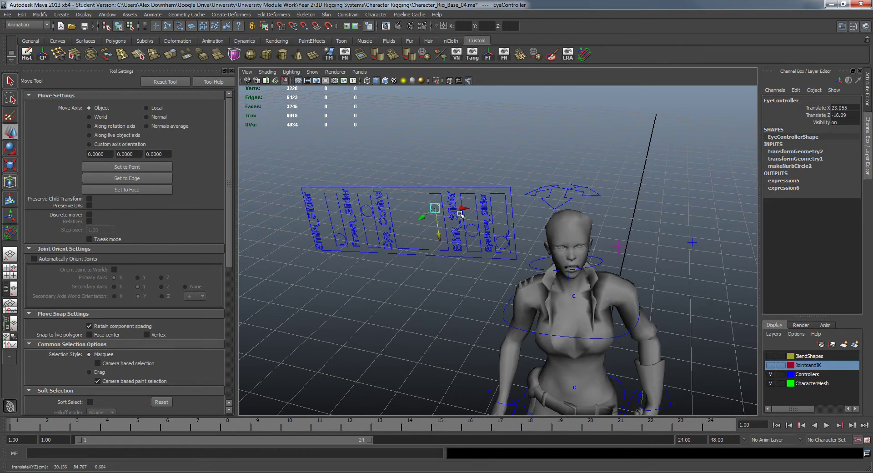
left_click(466, 300)
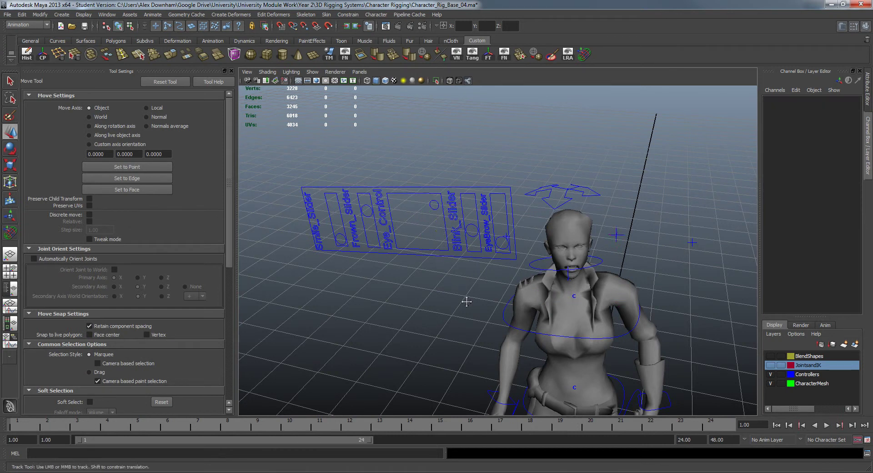
Move the left knee controller outward to Translate X 5.993
left_click_drag(466, 300, 429, 276, "alt")
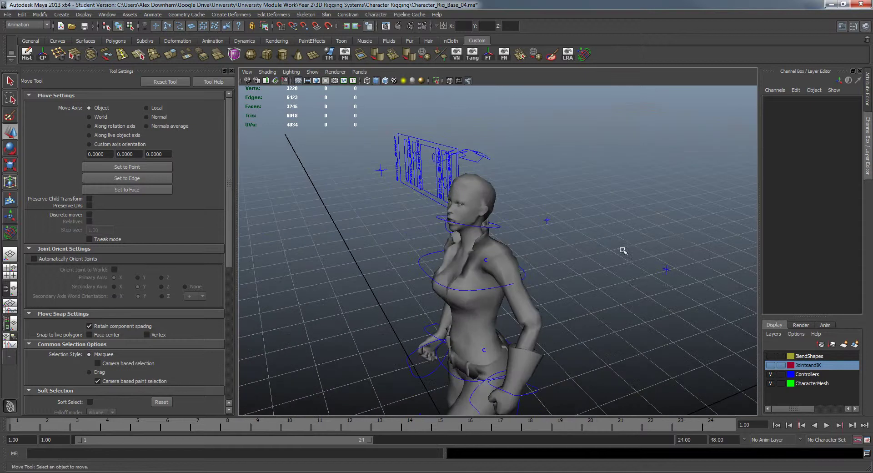
left_click_drag(711, 254, 651, 287)
left_click_drag(651, 285, 684, 284, "alt")
left_click_drag(671, 233, 503, 254)
left_click_drag(635, 296, 537, 327)
left_click_drag(602, 303, 558, 277, "alt")
left_click(609, 298)
left_click_drag(682, 326, 569, 353, "alt")
middle_click_drag(569, 352, 541, 232, "alt")
left_click_drag(601, 260, 554, 255, "alt")
left_click(524, 258)
left_click(560, 251)
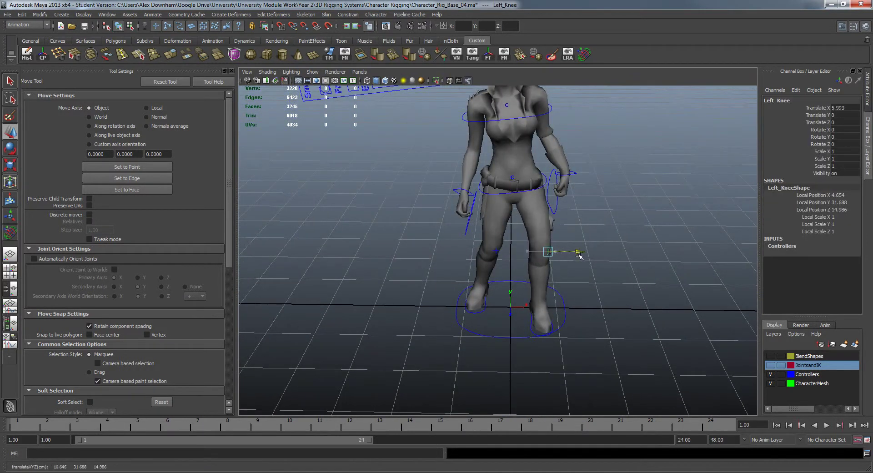
Move the right knee controller outward to Translate X -2.937
left_click(496, 251)
left_click_drag(524, 251, 512, 252)
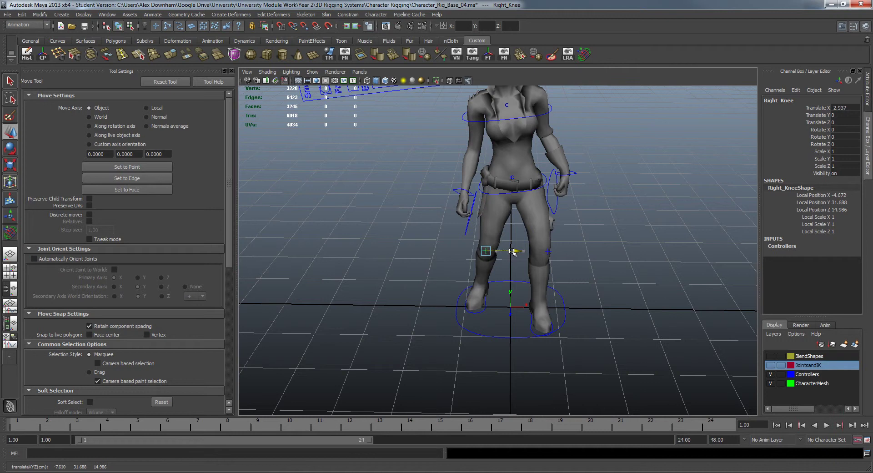
left_click(604, 253)
mouse_move(604, 252)
left_mouse_down("alt")
mouse_move(609, 298)
mouse_move(563, 295)
mouse_move(606, 317)
mouse_move(605, 264)
left_mouse_up("alt")
left_click(591, 229)
key("e")
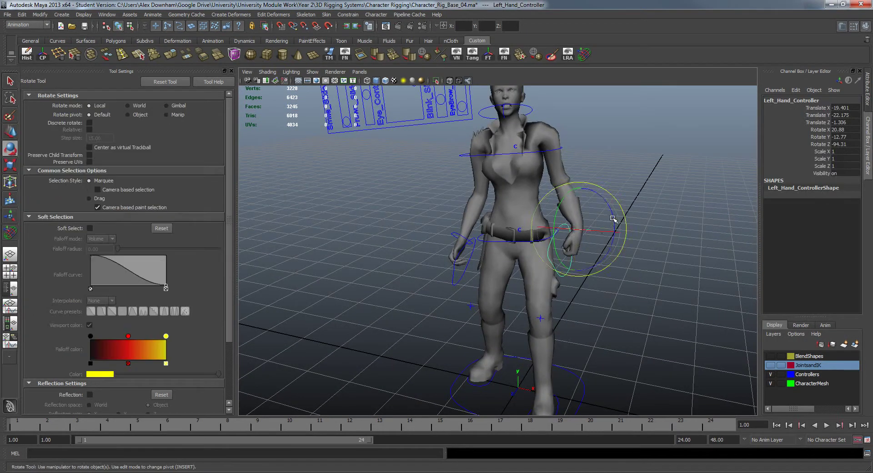
left_click(659, 206)
Hide the Controllers layer and examine the posed character without its control curves
left_click_drag(659, 207, 657, 262, "alt")
left_click(771, 374)
left_click_drag(742, 362, 591, 324, "alt")
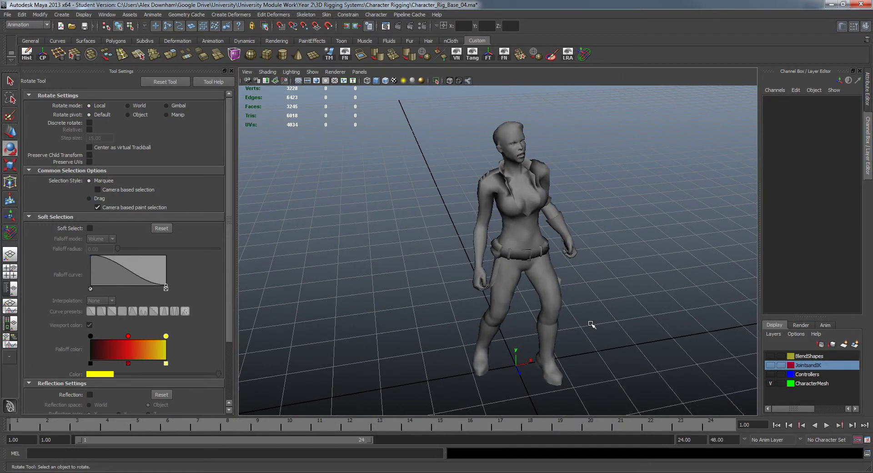
left_click_drag(639, 305, 692, 242, "alt")
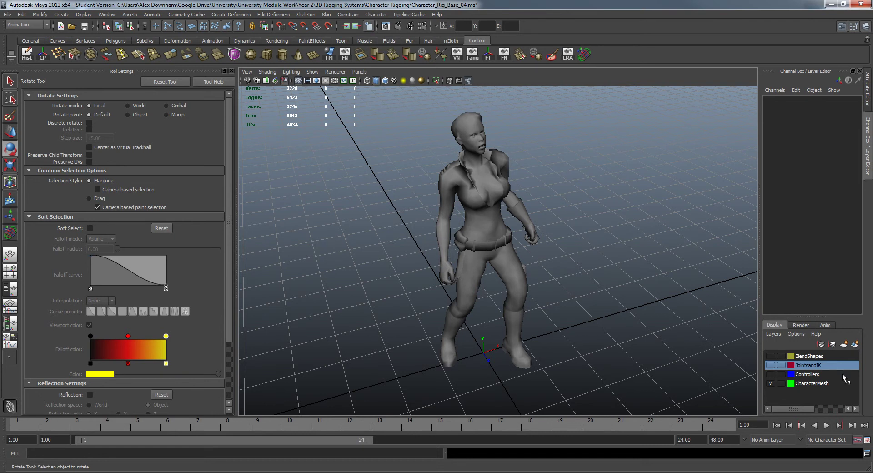
Toggle the Controllers layer on and off again, and inspect the posed character mesh from several angles
left_click(770, 375)
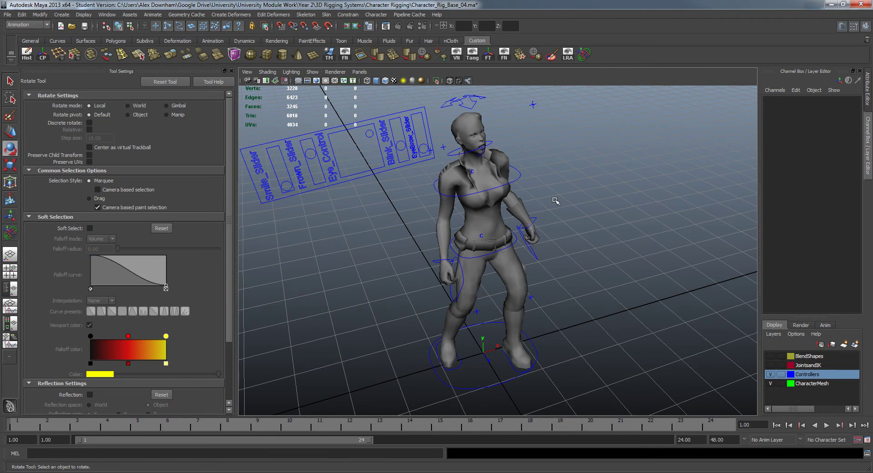
left_click(771, 374)
left_click_drag(362, 293, 547, 303, "alt")
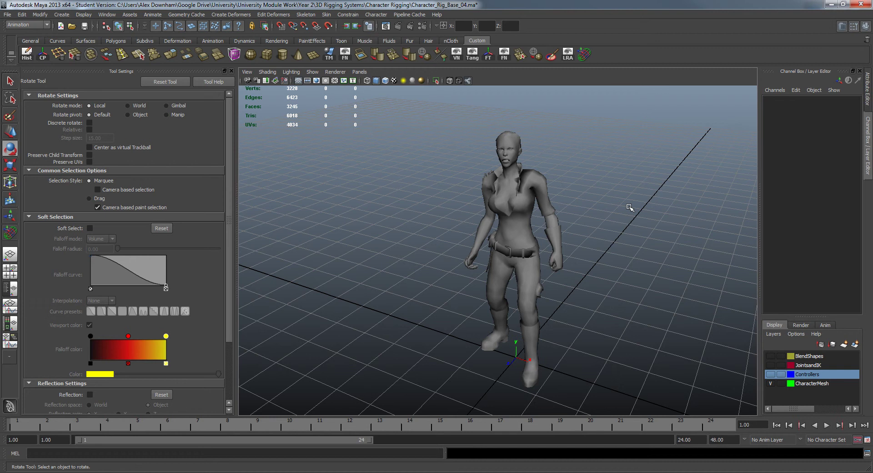
left_click_drag(609, 213, 533, 246, "alt")
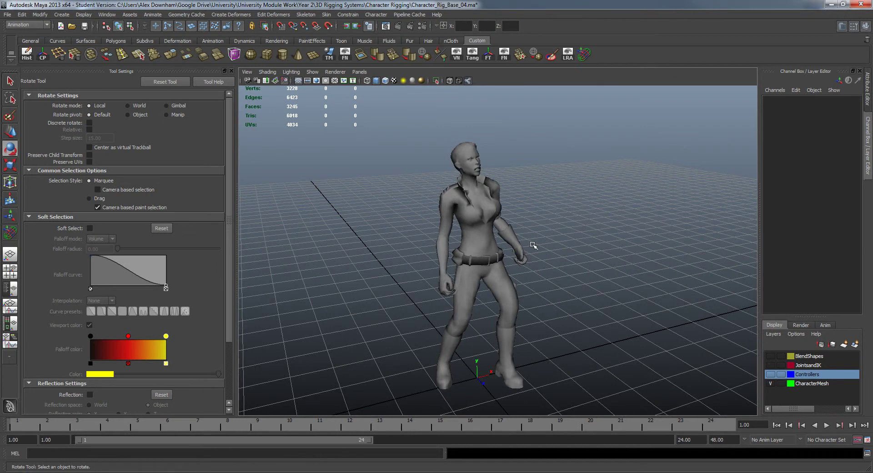